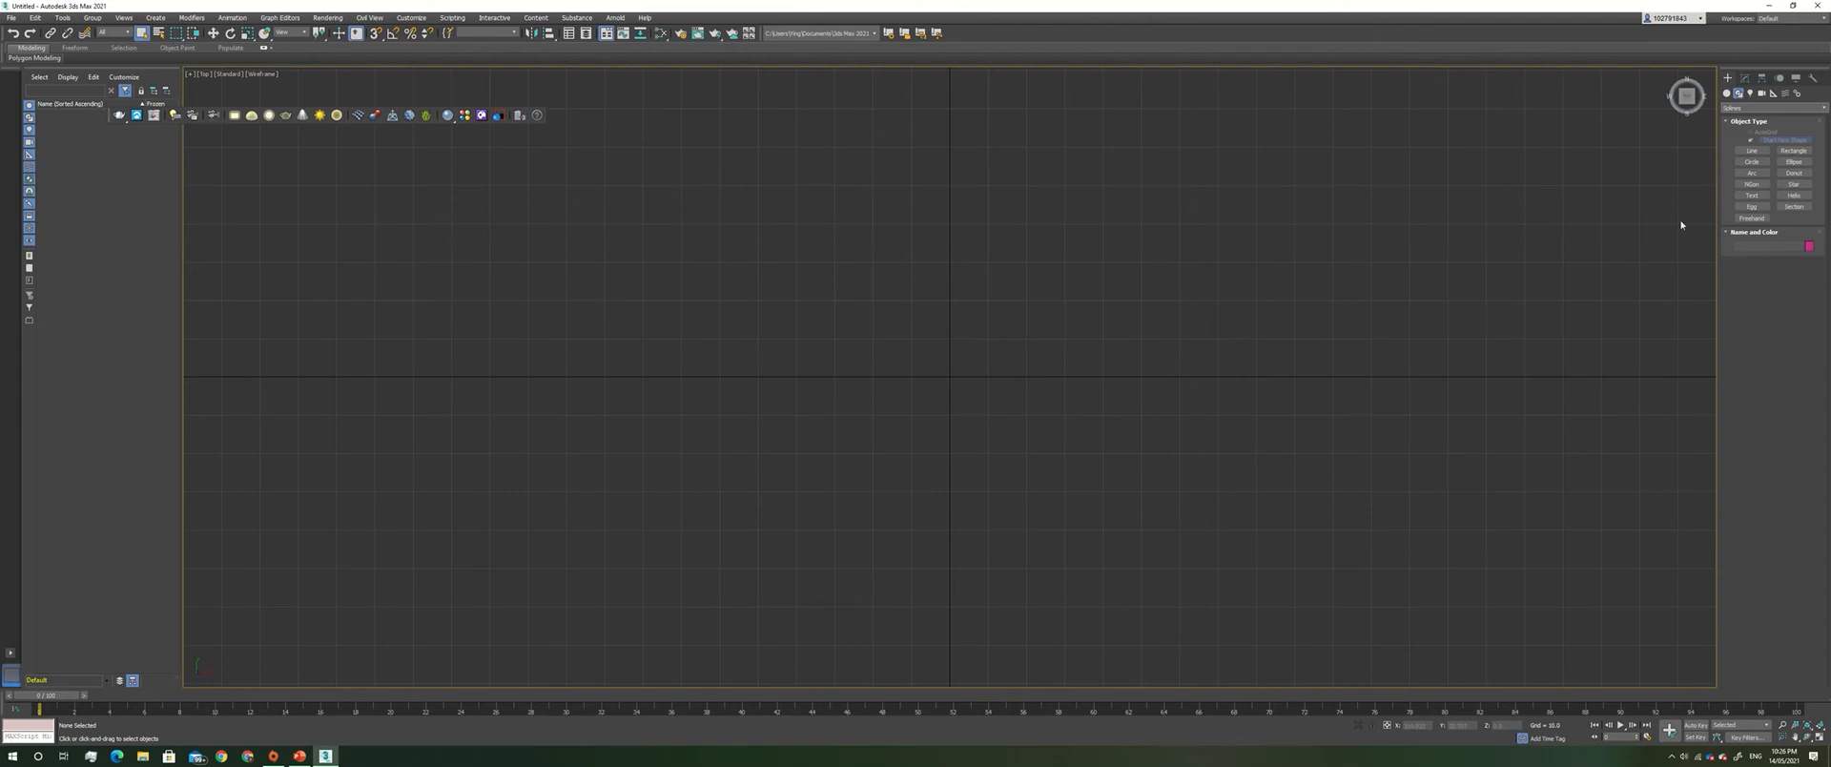
Draw a large rectangle in the Top view and a straight horizontal line crossing its upper part beyond both sides.
left_click(1793, 150)
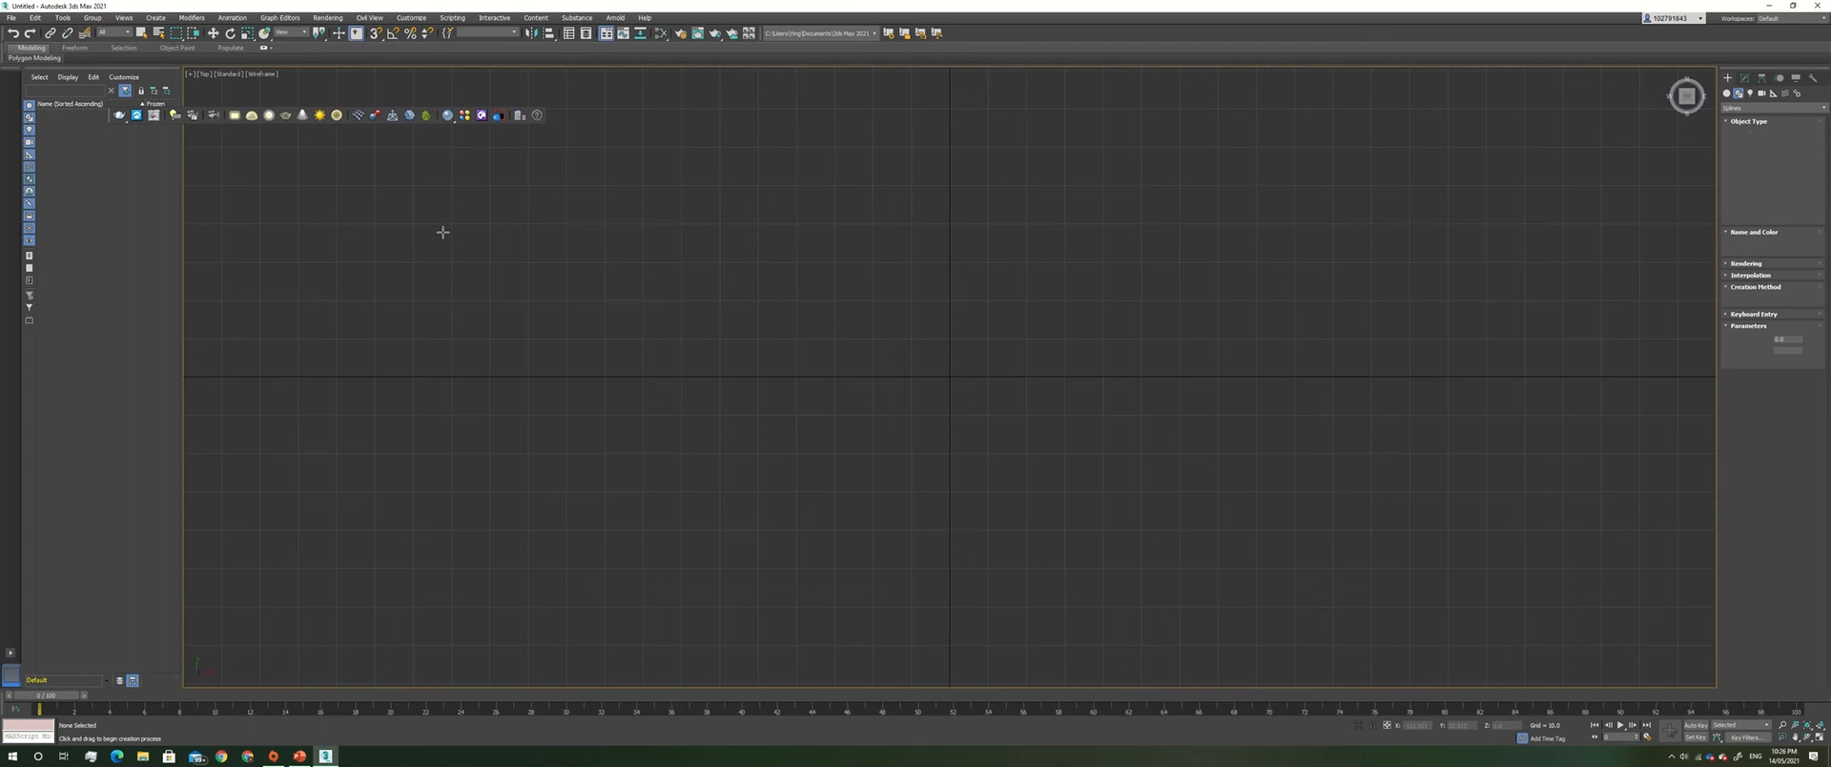
left_click_drag(458, 153, 1315, 668)
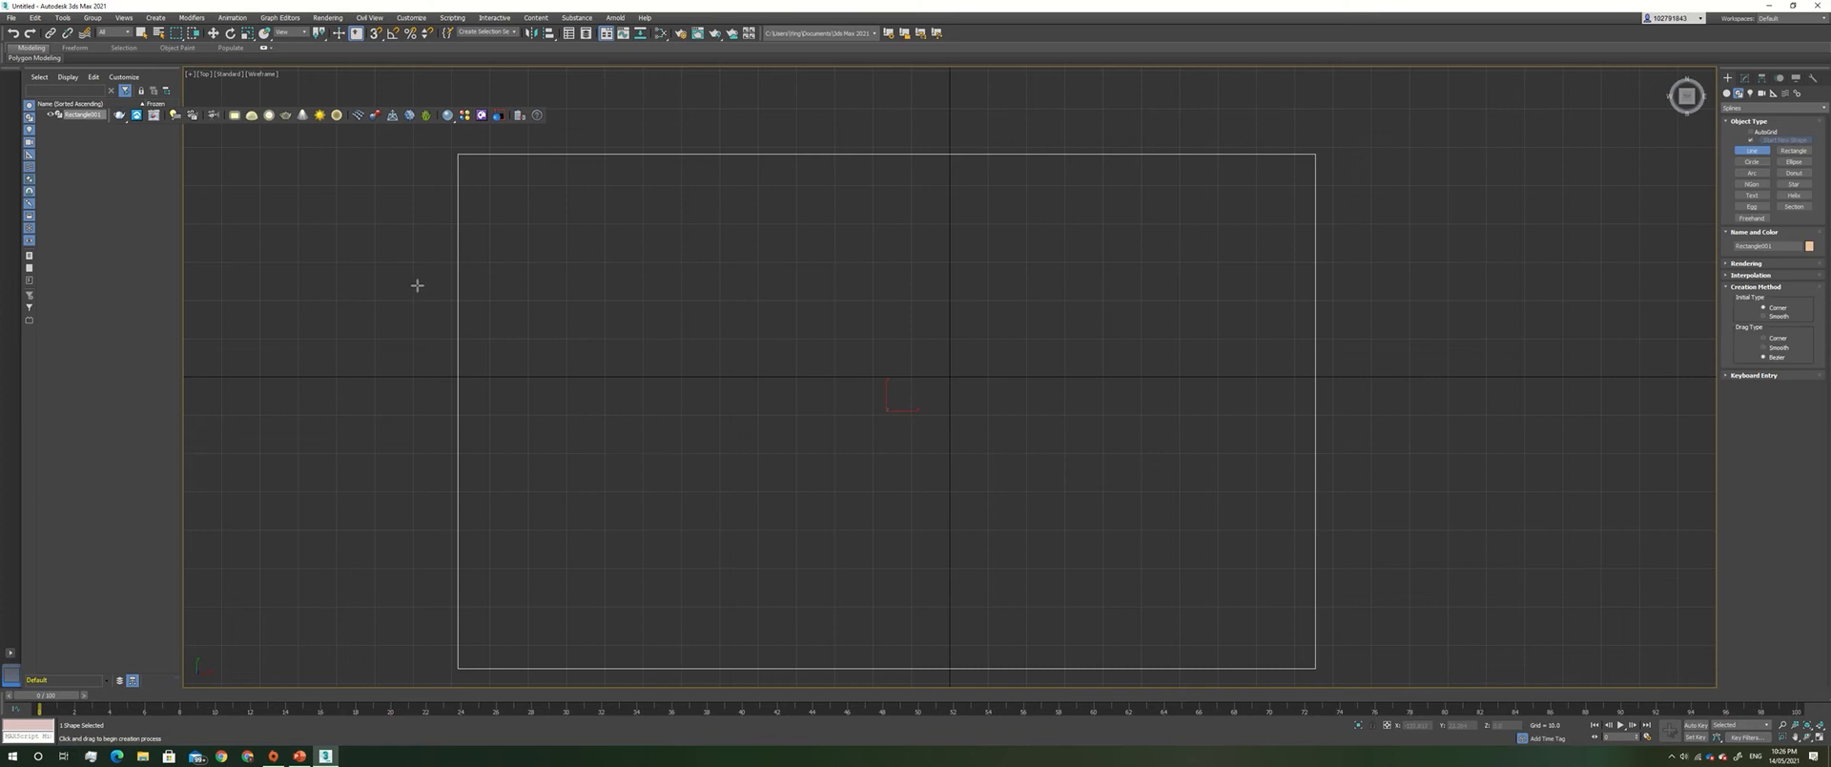
left_click(372, 265)
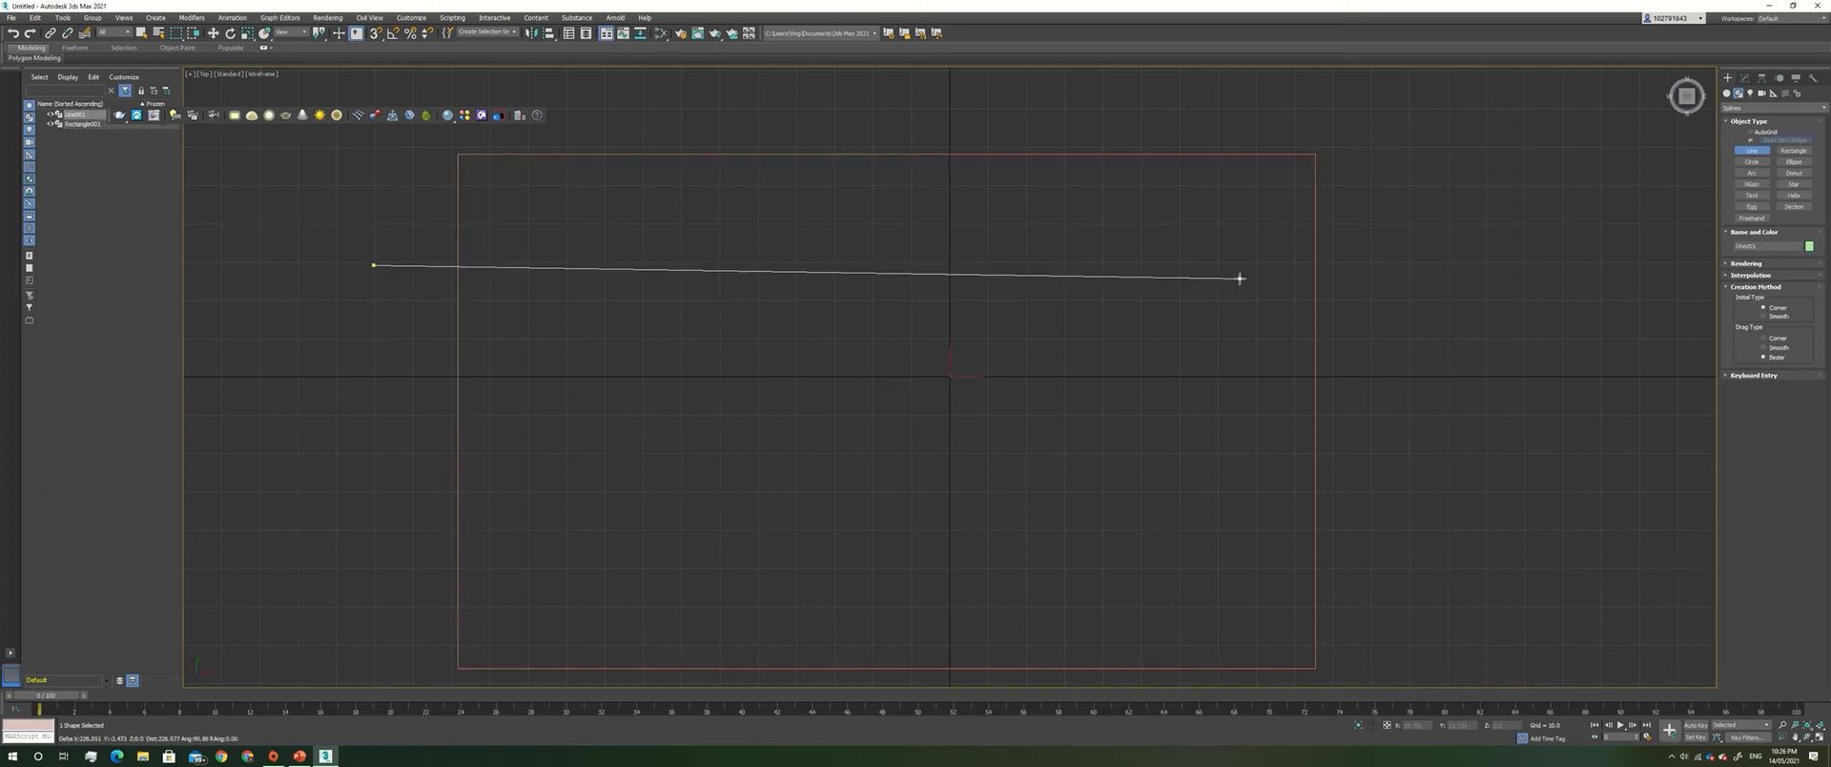
left_click(1466, 299, "shift")
right_click(1465, 299)
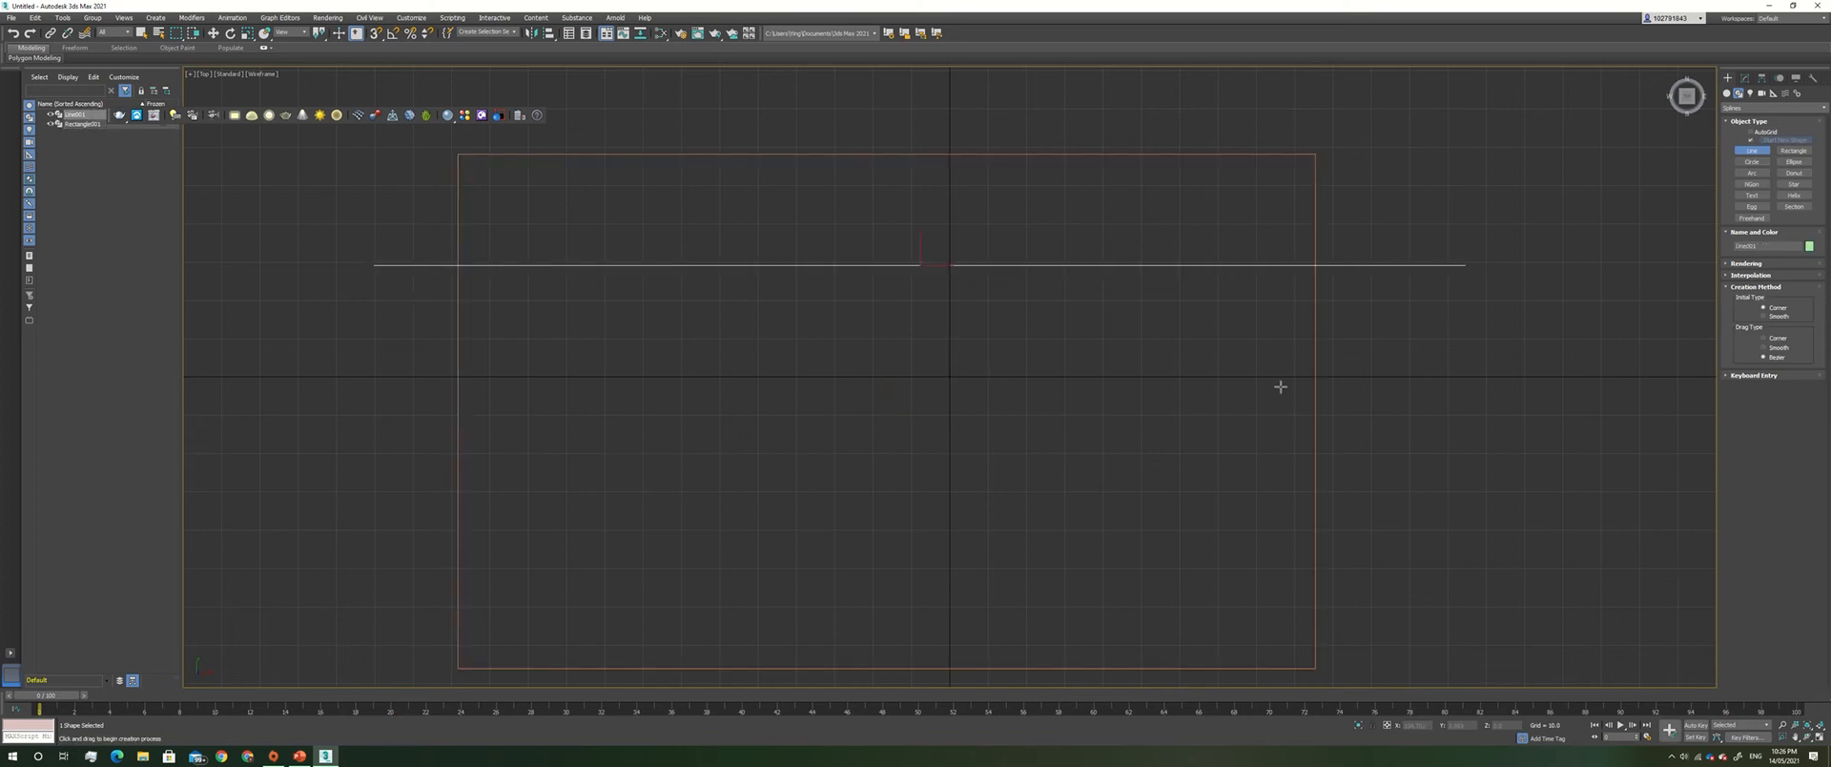
Draw a curved Bezier line that arches across the lower part of the rectangle from outside its left edge.
left_click(358, 521)
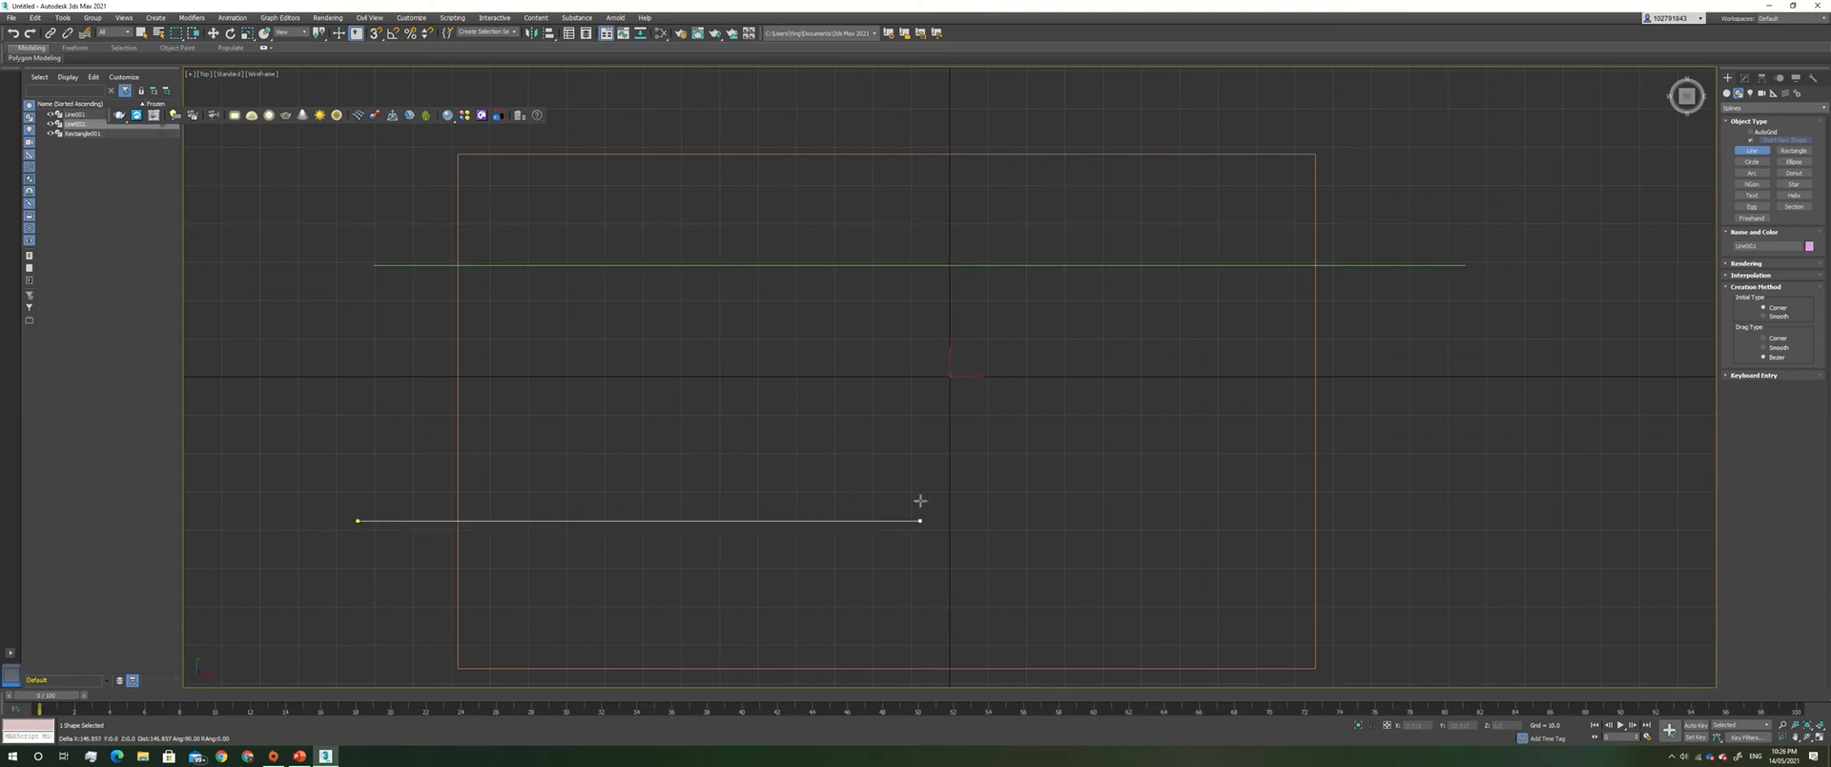
left_click_drag(962, 521, 1246, 679)
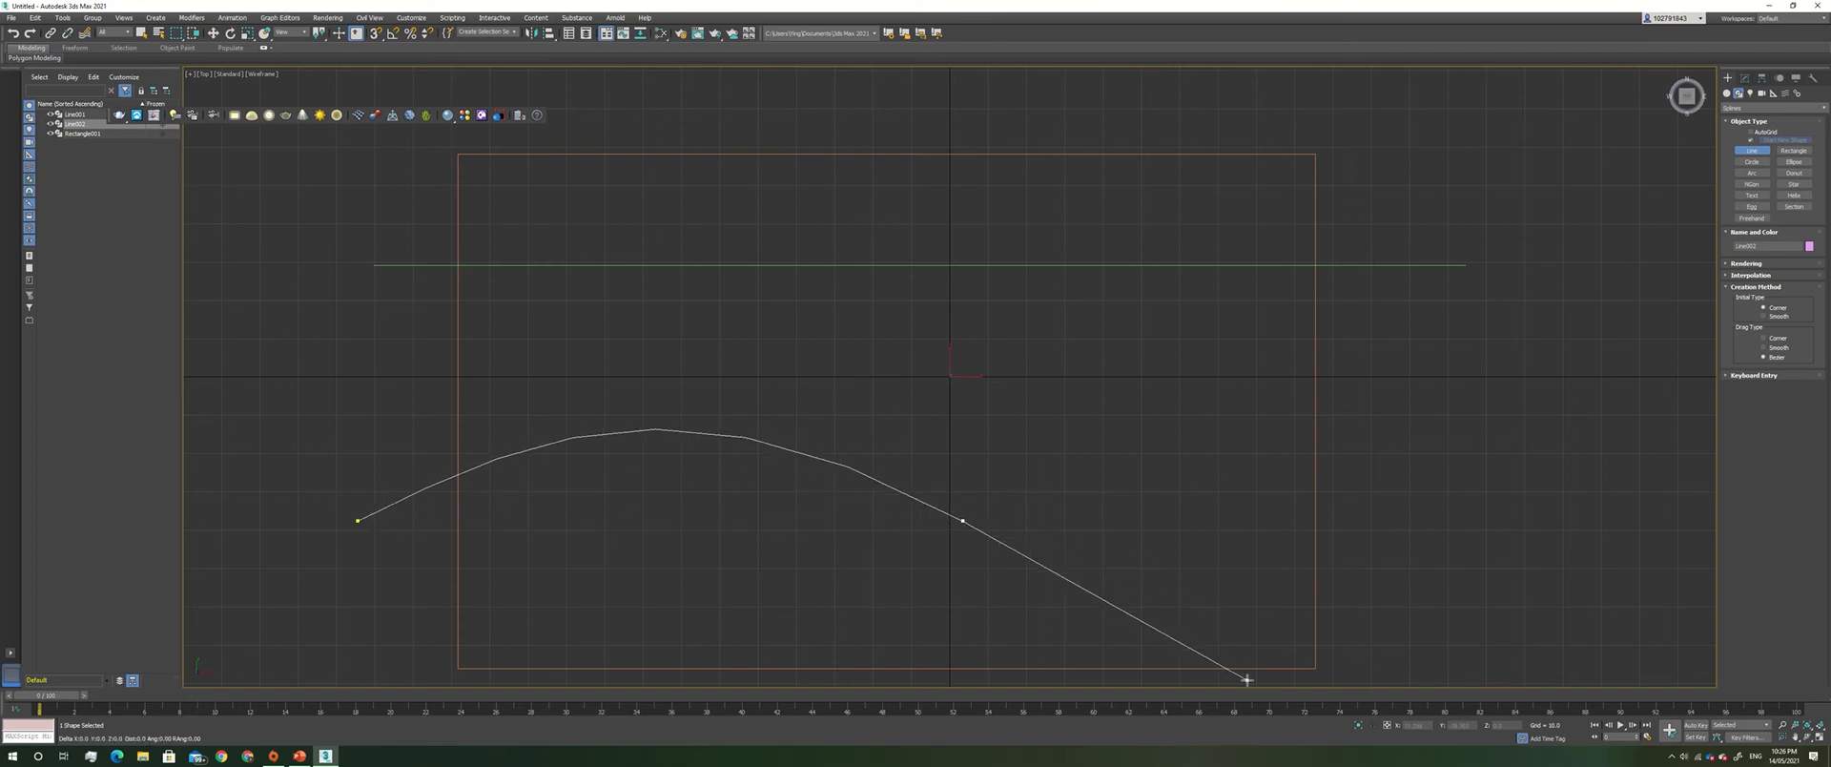
right_click(1246, 679)
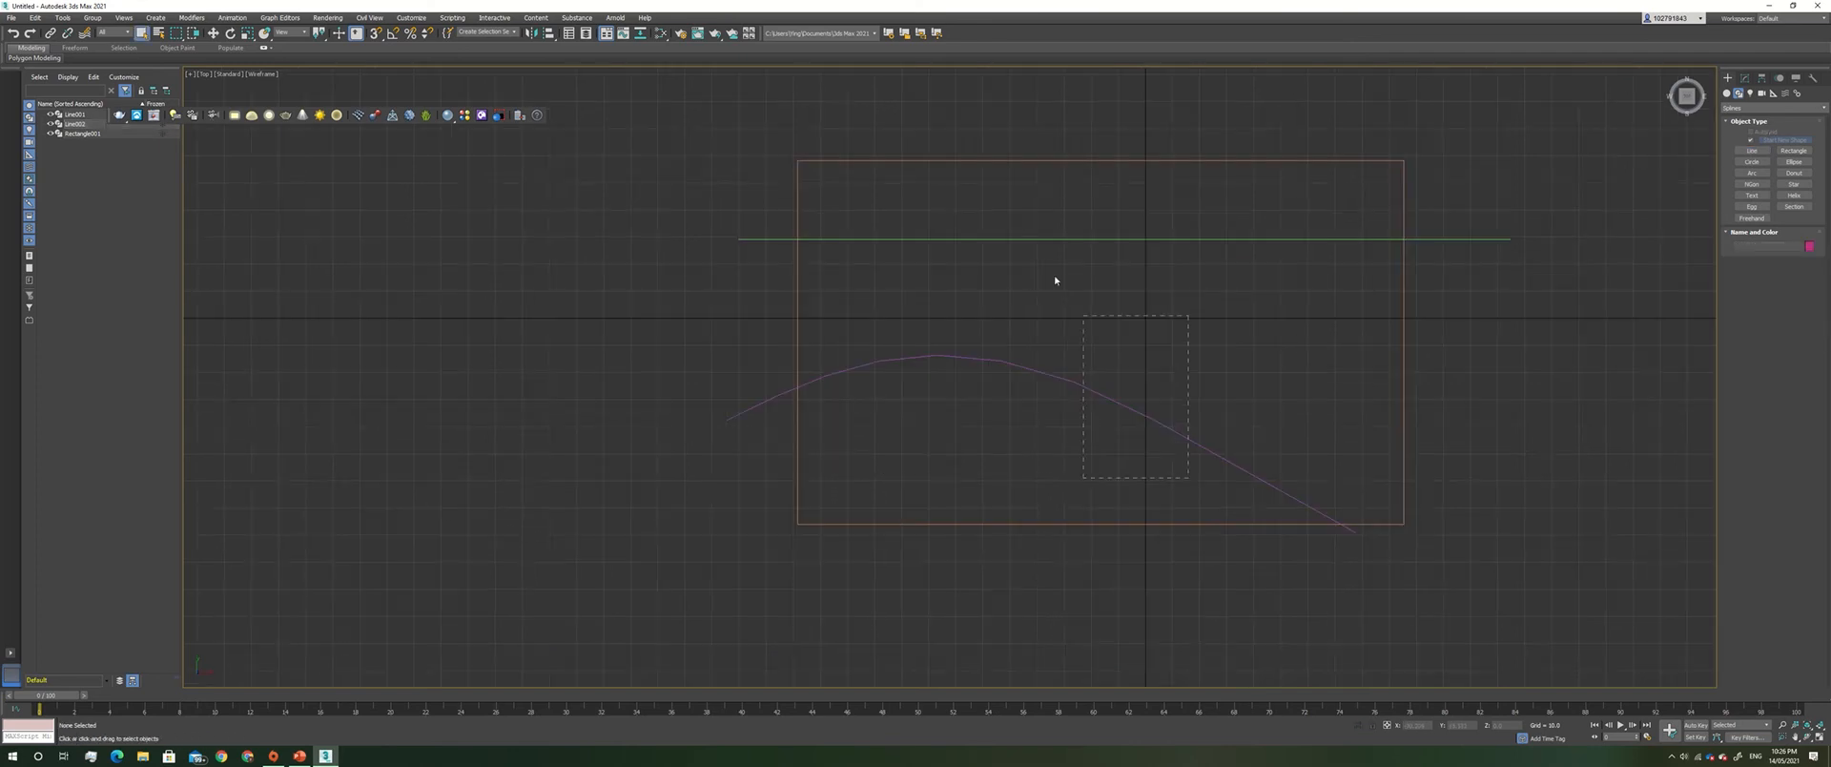
Clone the straight and curved lines as independent copies and move the copies away to the left of the rectangle.
left_click_drag(1008, 225, 1010, 225)
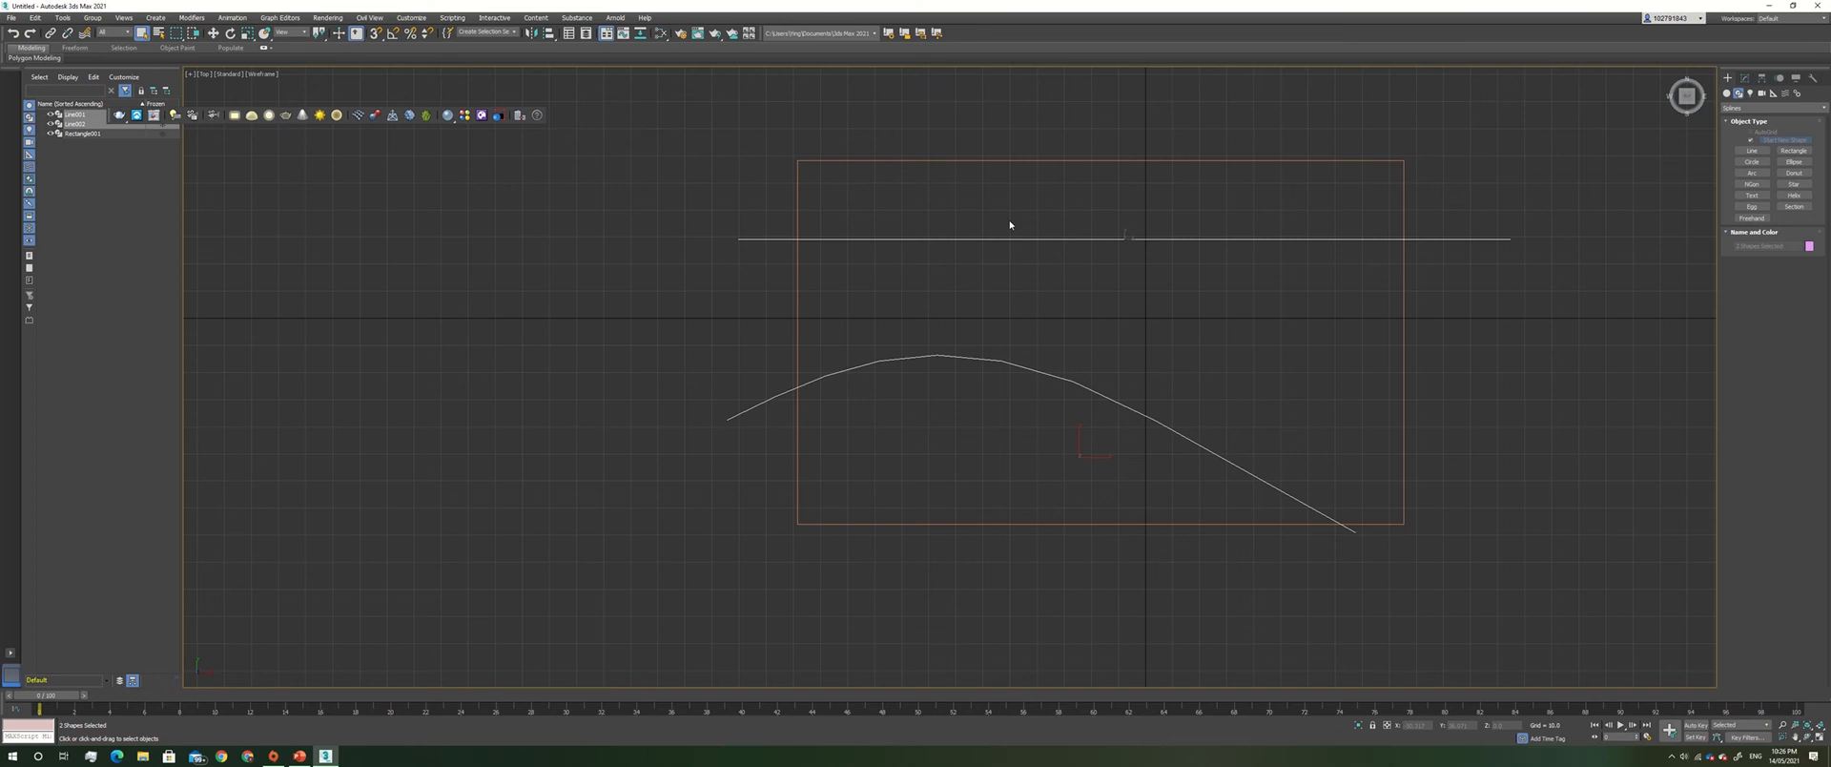
key("ctrl+v")
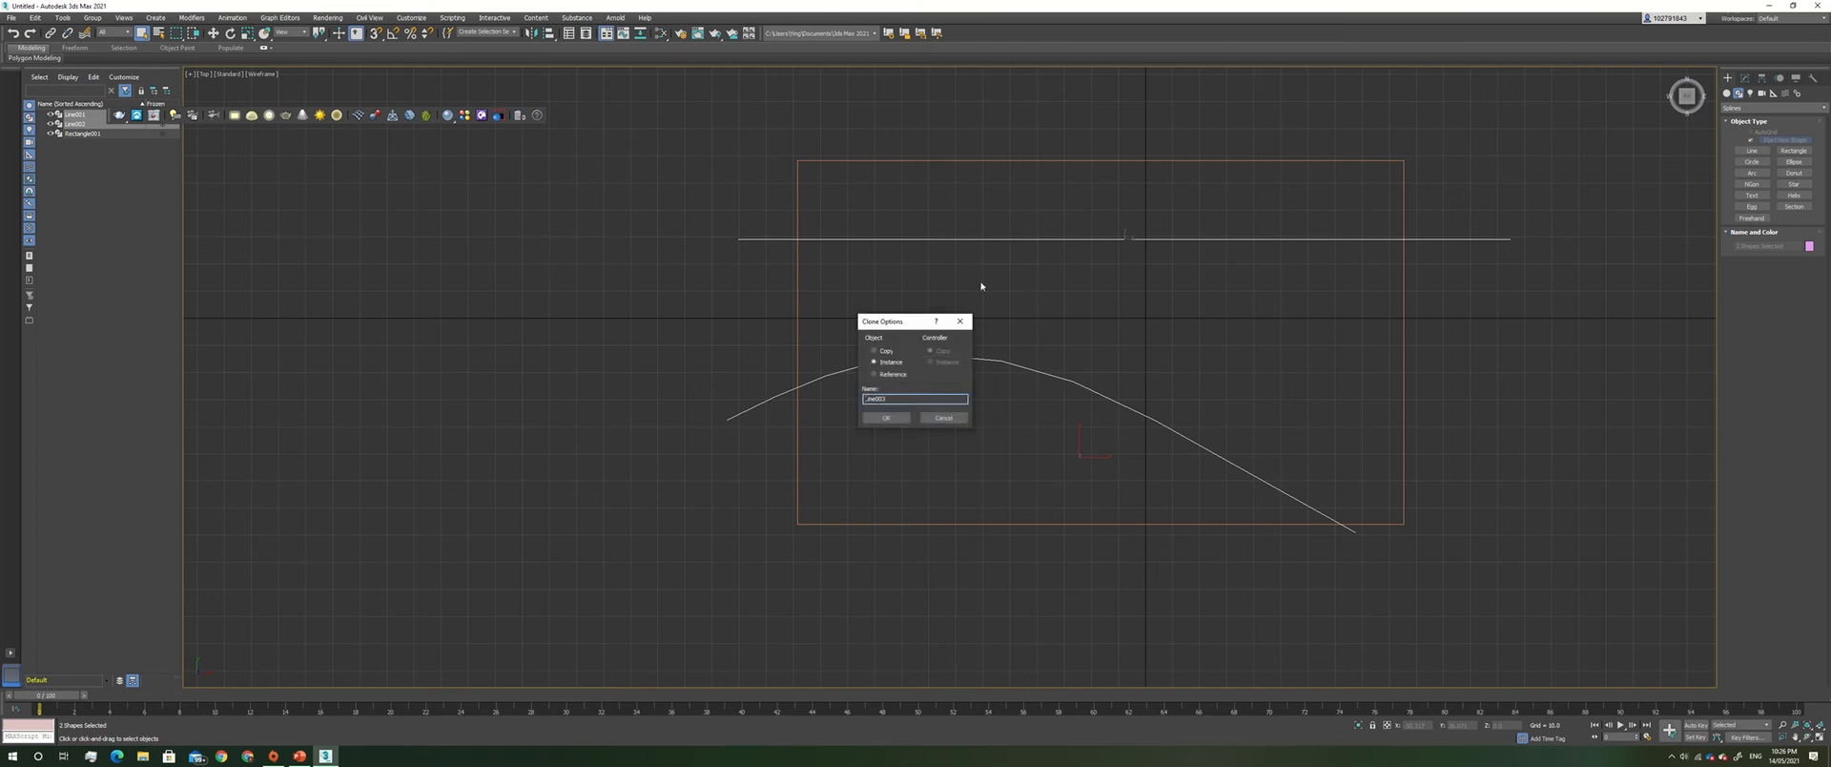
left_click(877, 350)
key("Return")
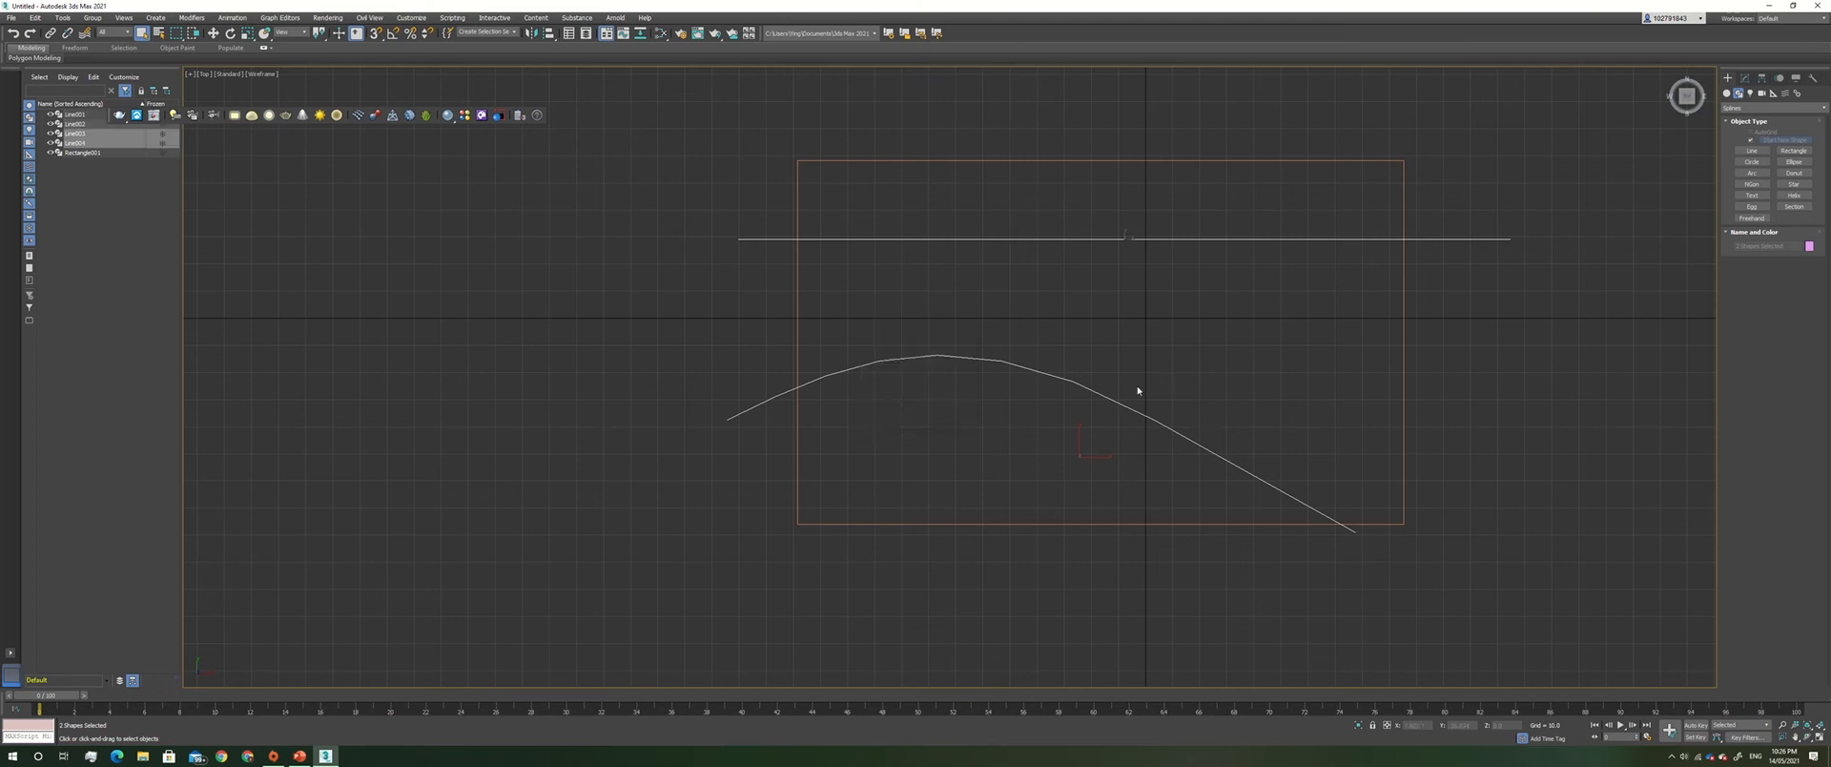
left_click(216, 35)
left_click_drag(1096, 326, 233, 335)
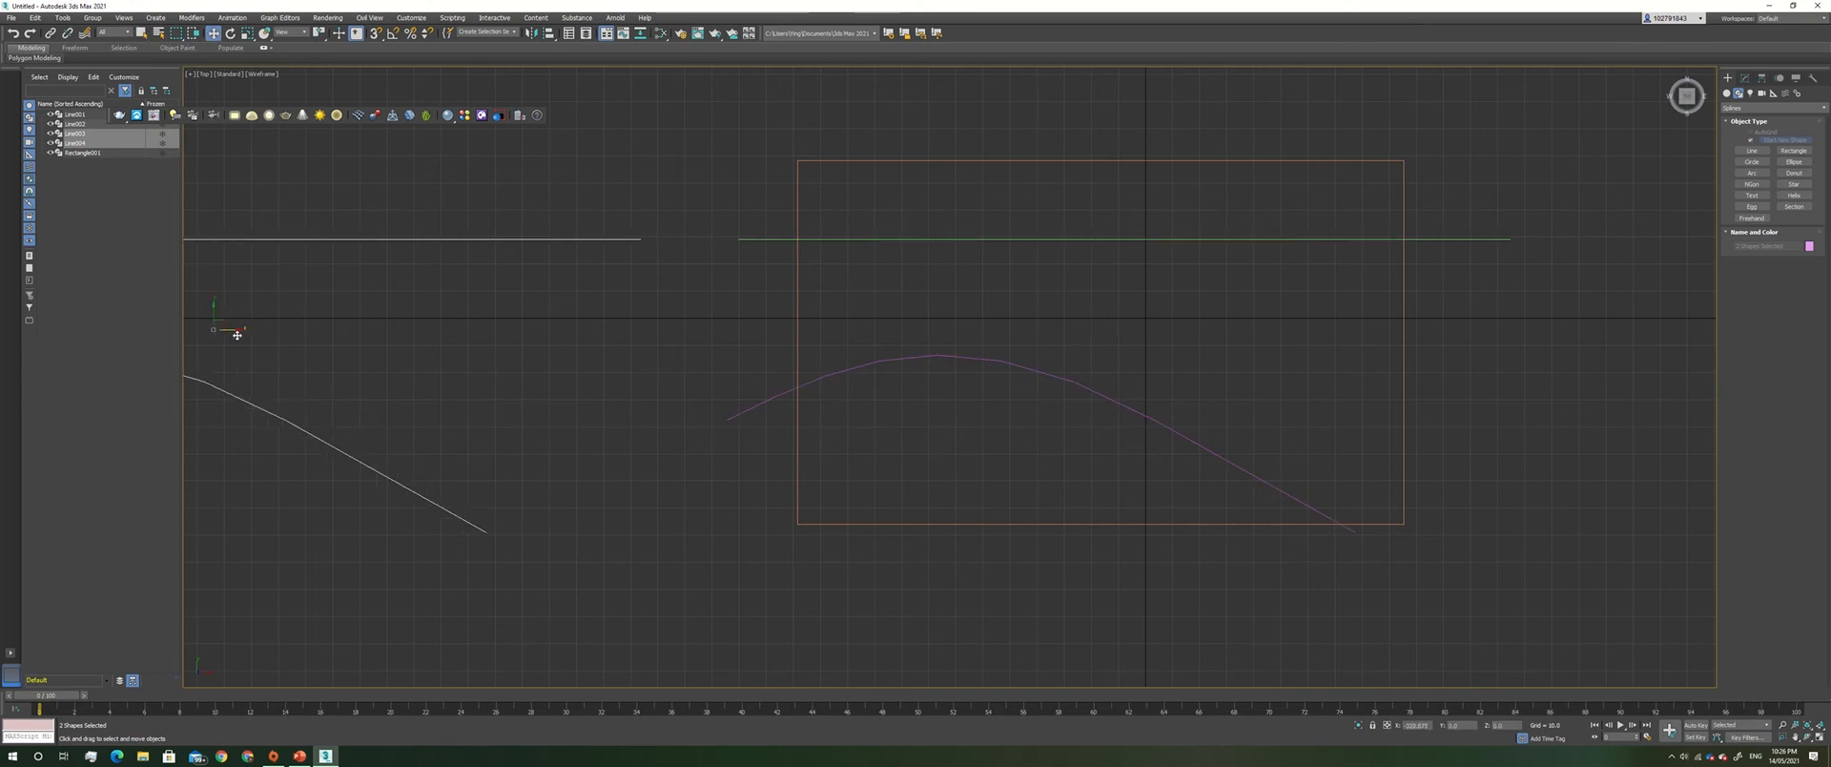
Apply a SplineOffset modifier to the two original lines crossing the rectangle.
left_click(951, 445)
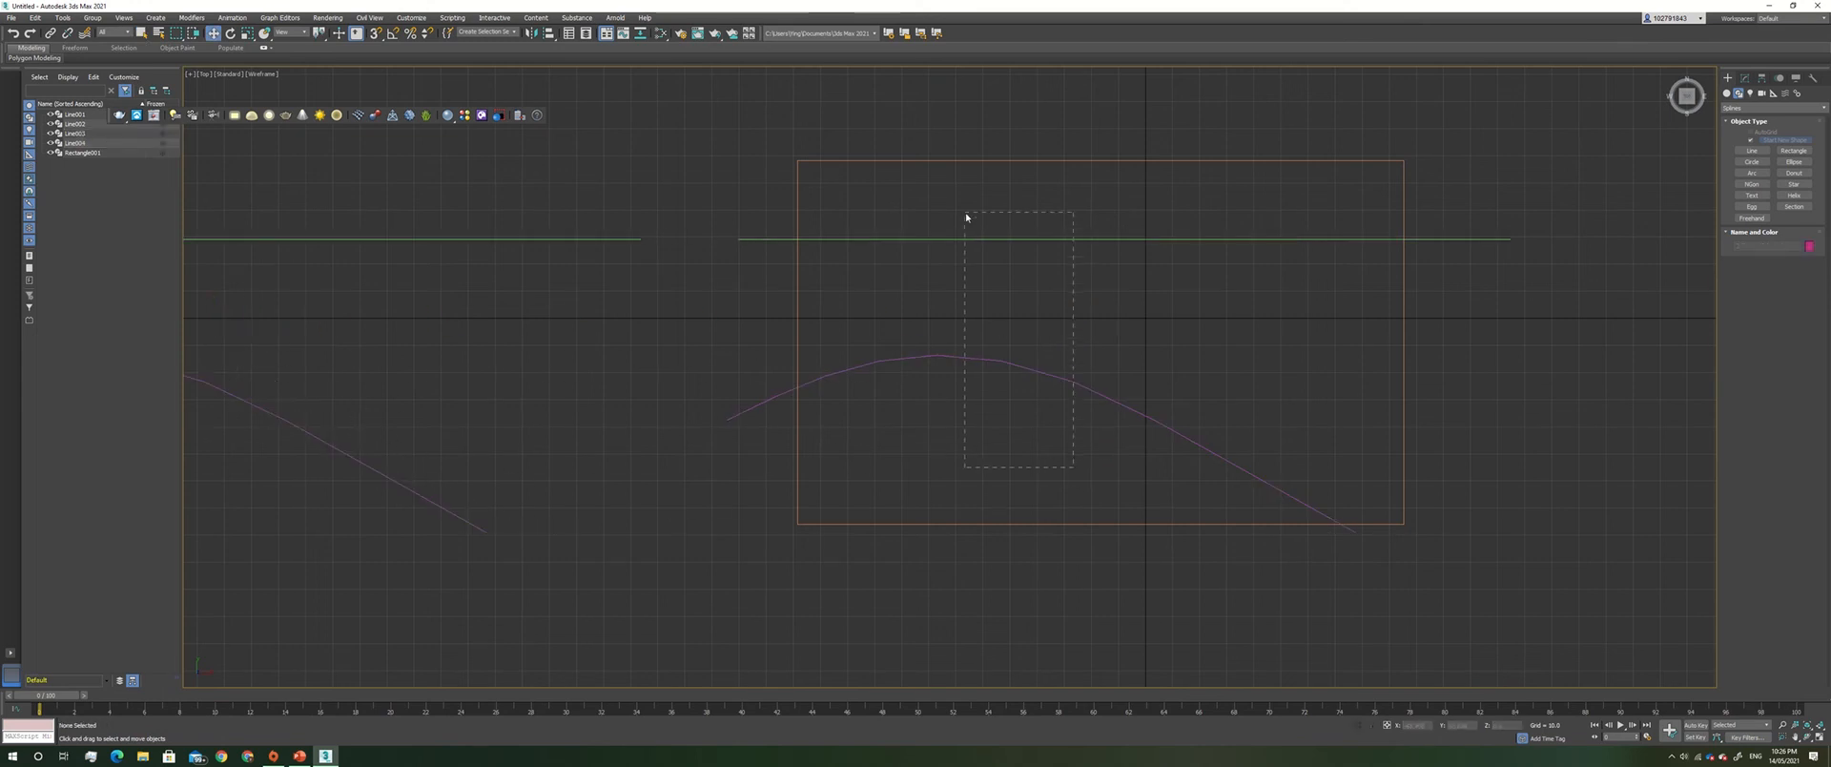
left_click_drag(965, 215, 965, 216)
left_click(1744, 79)
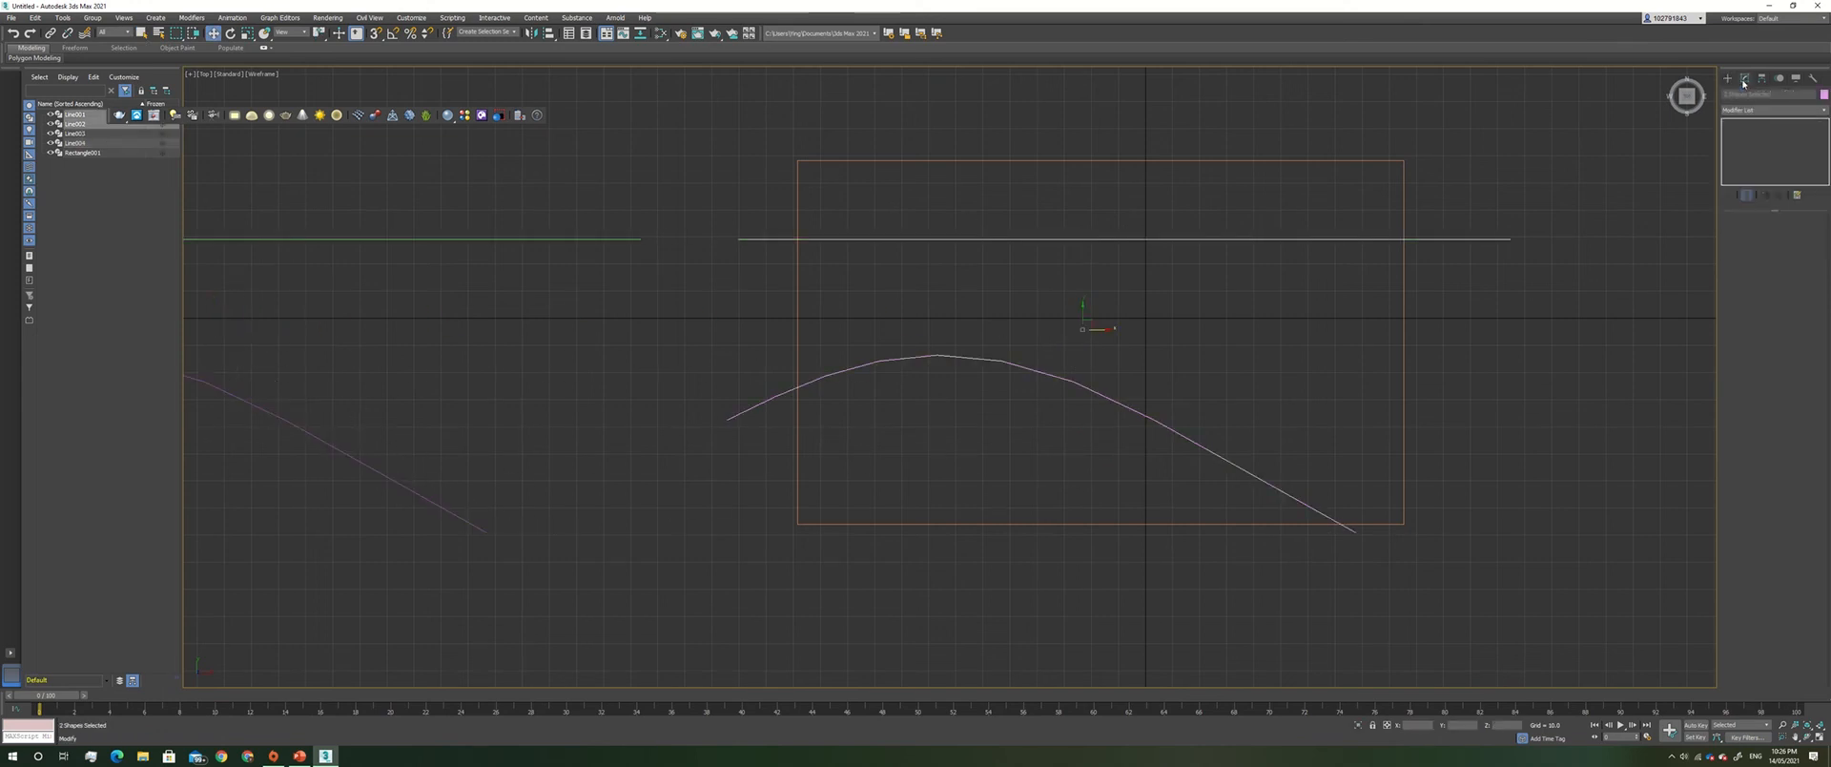
left_click(1804, 111)
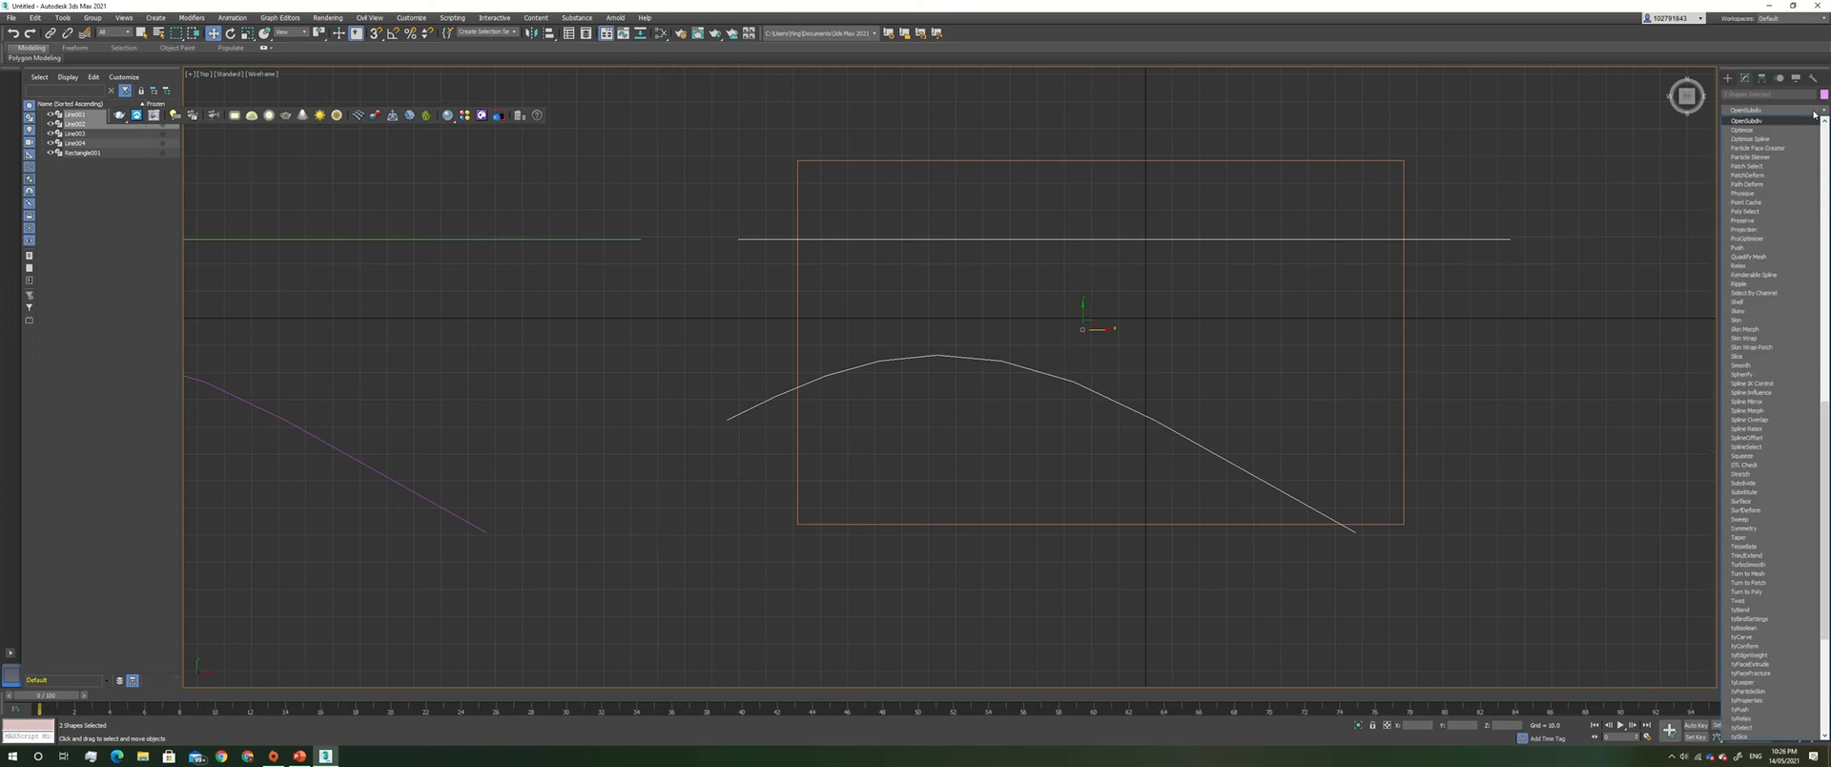
scroll(1814, 114, "up", 9)
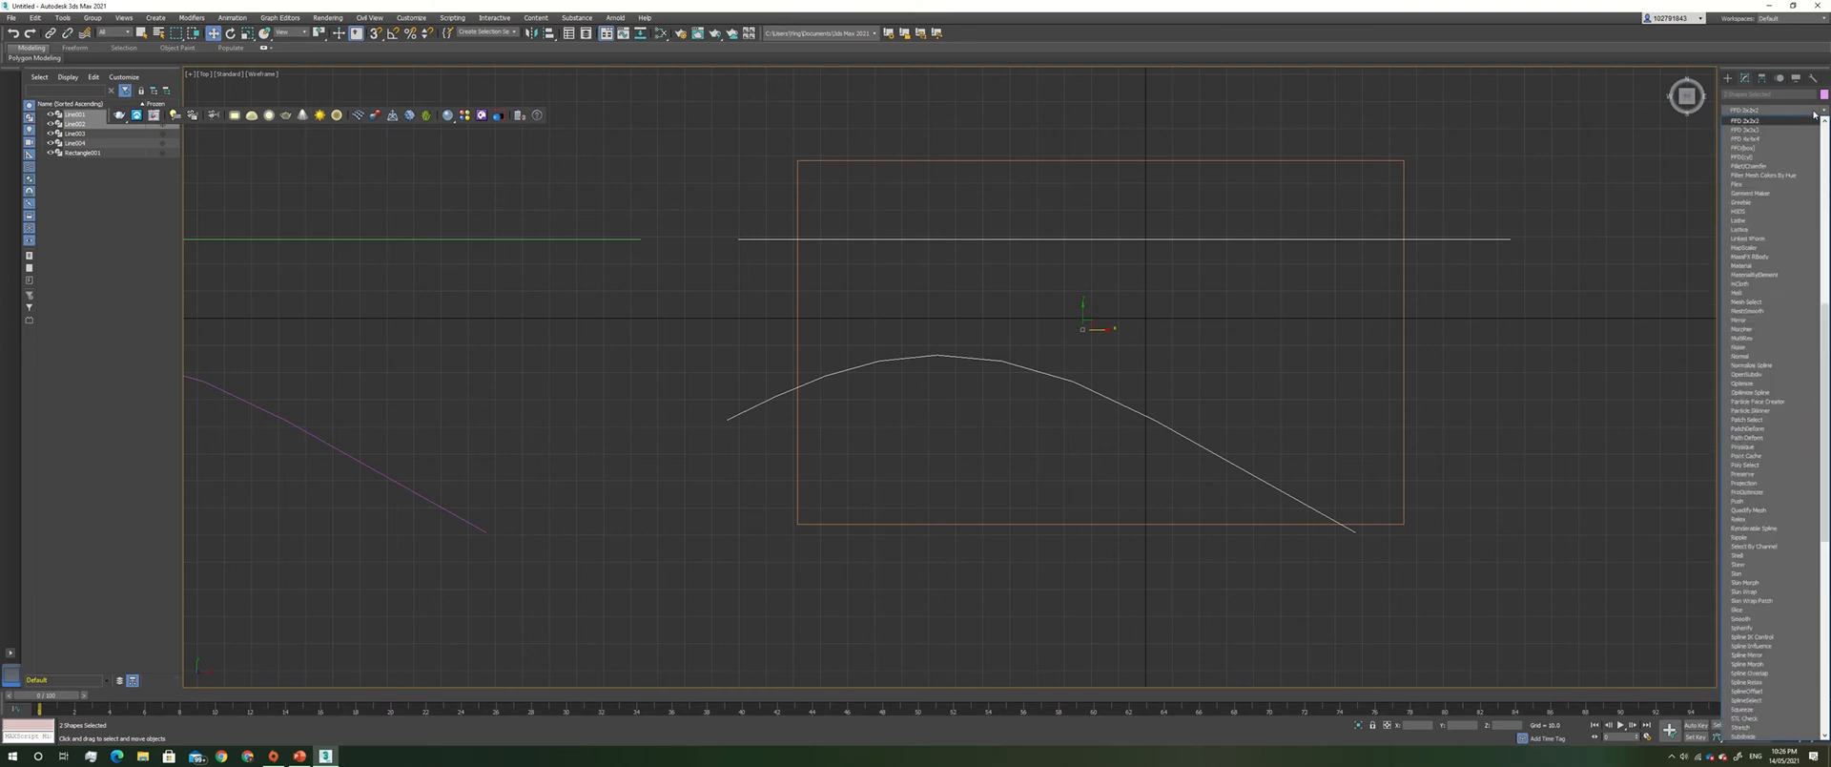
scroll(1814, 114, "down", 15)
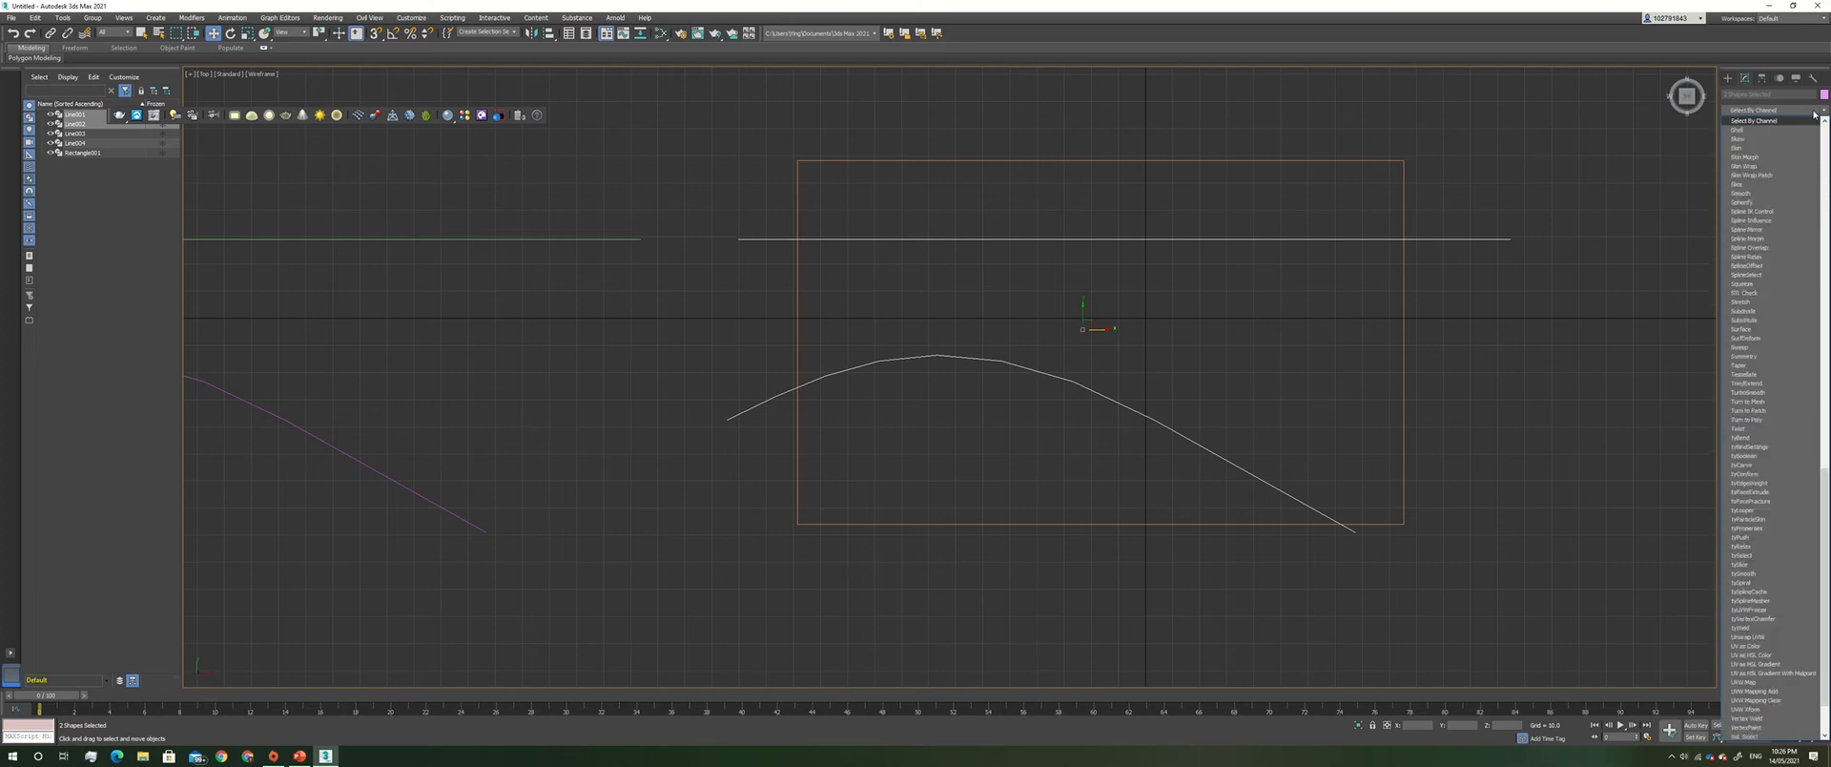
left_click(1769, 265)
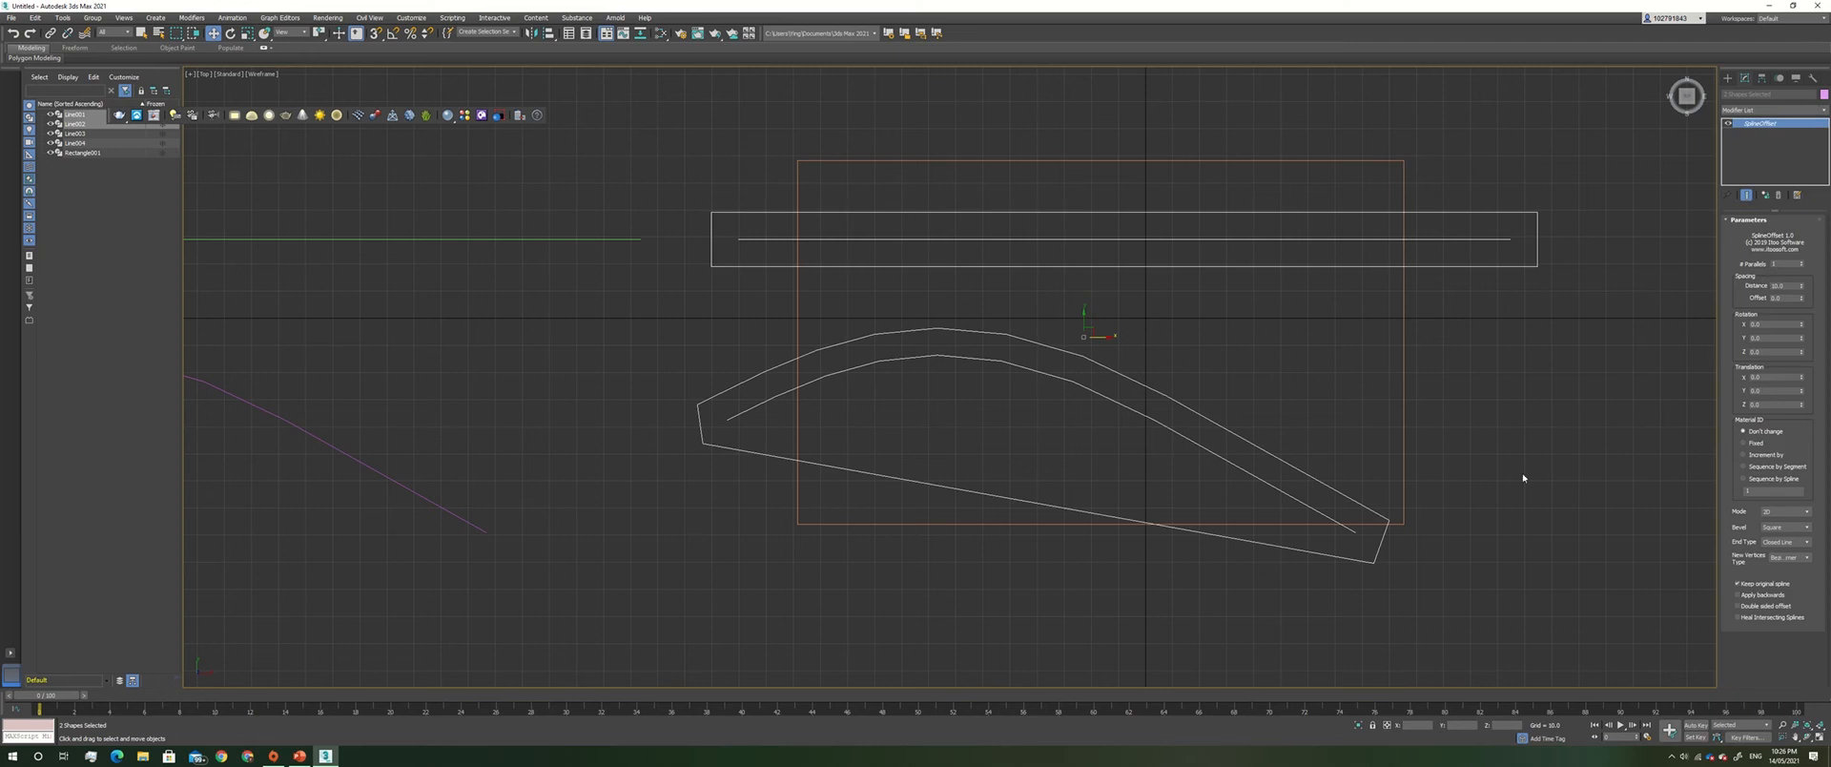
Adjust the SplineOffset end settings of the straight and curved lines so their outlines form closed strips with flush ends.
left_click(1378, 546)
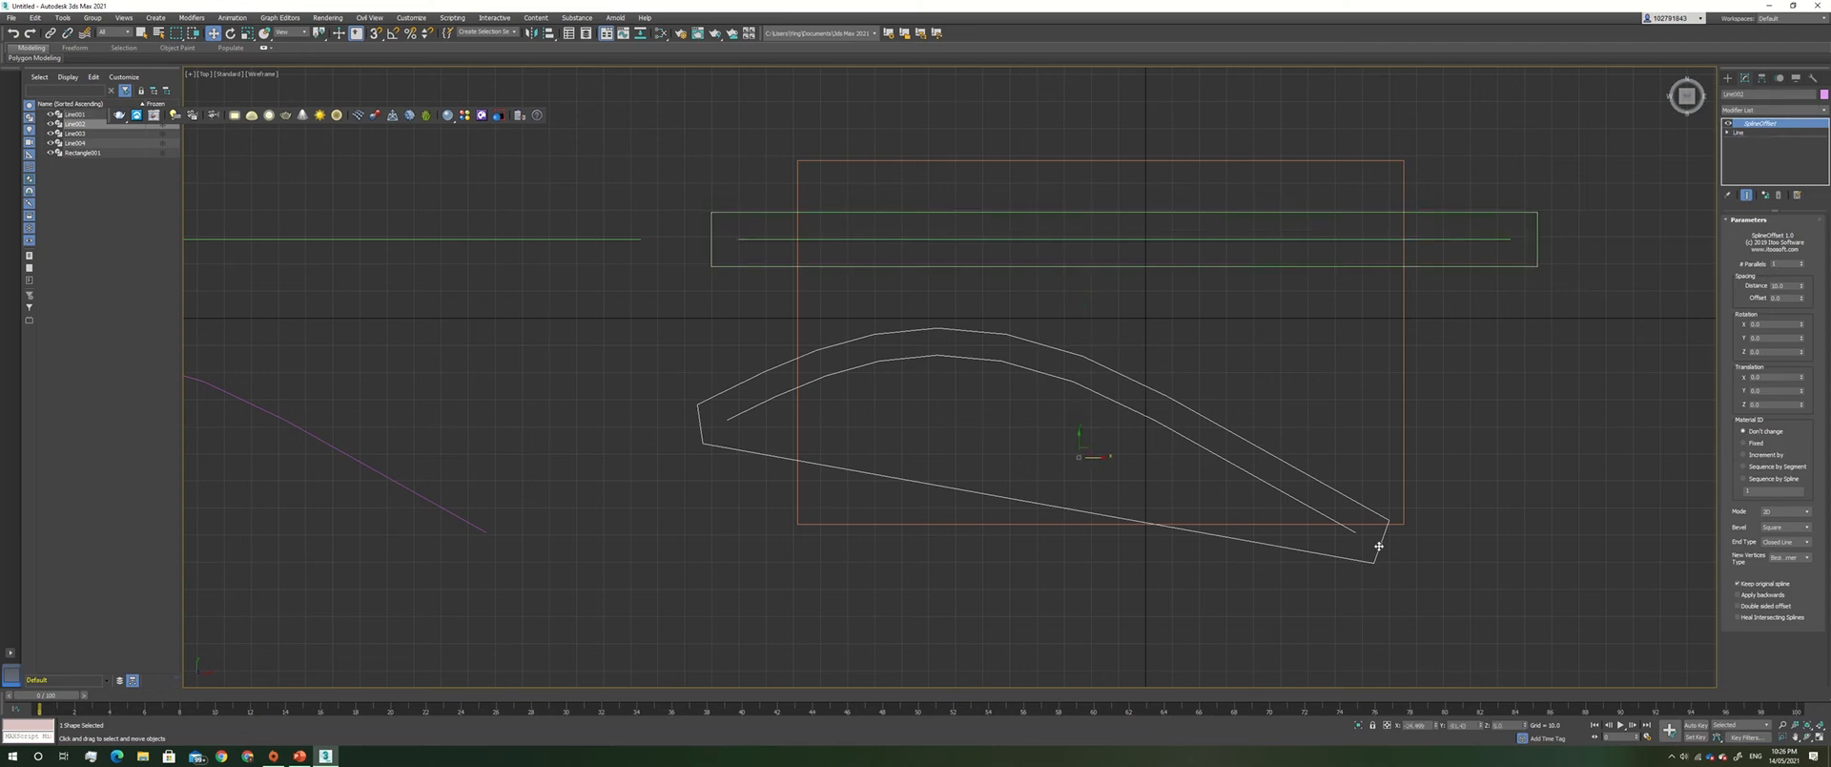
left_click(1483, 266)
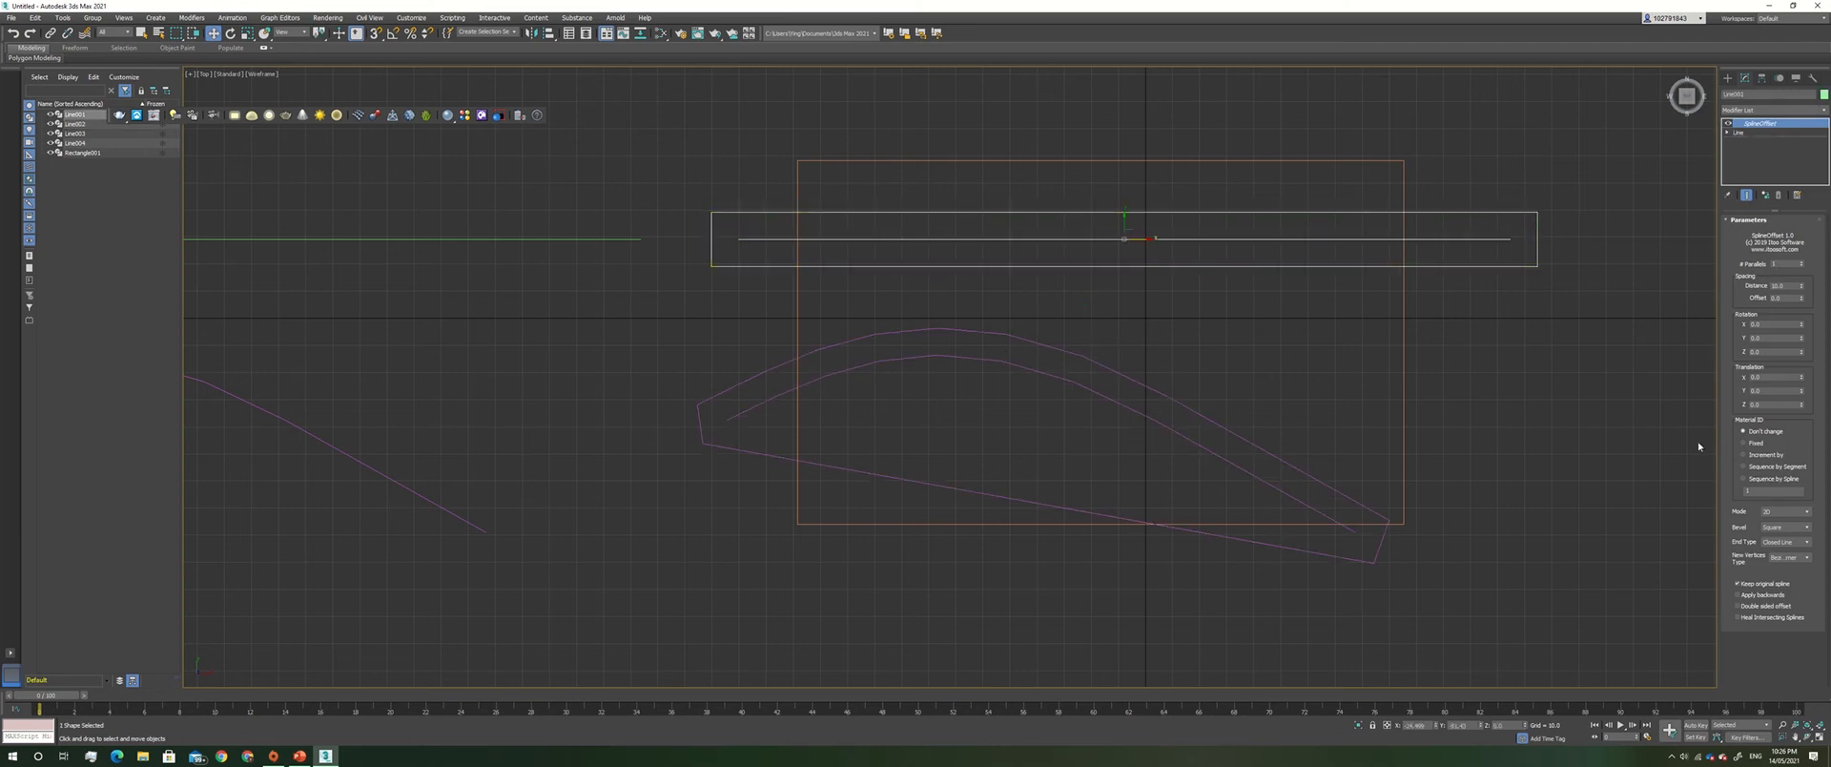
left_click(1797, 543)
left_click(1795, 562)
left_click(1785, 526)
left_click(1773, 550)
left_click(1788, 542)
left_click(1784, 564)
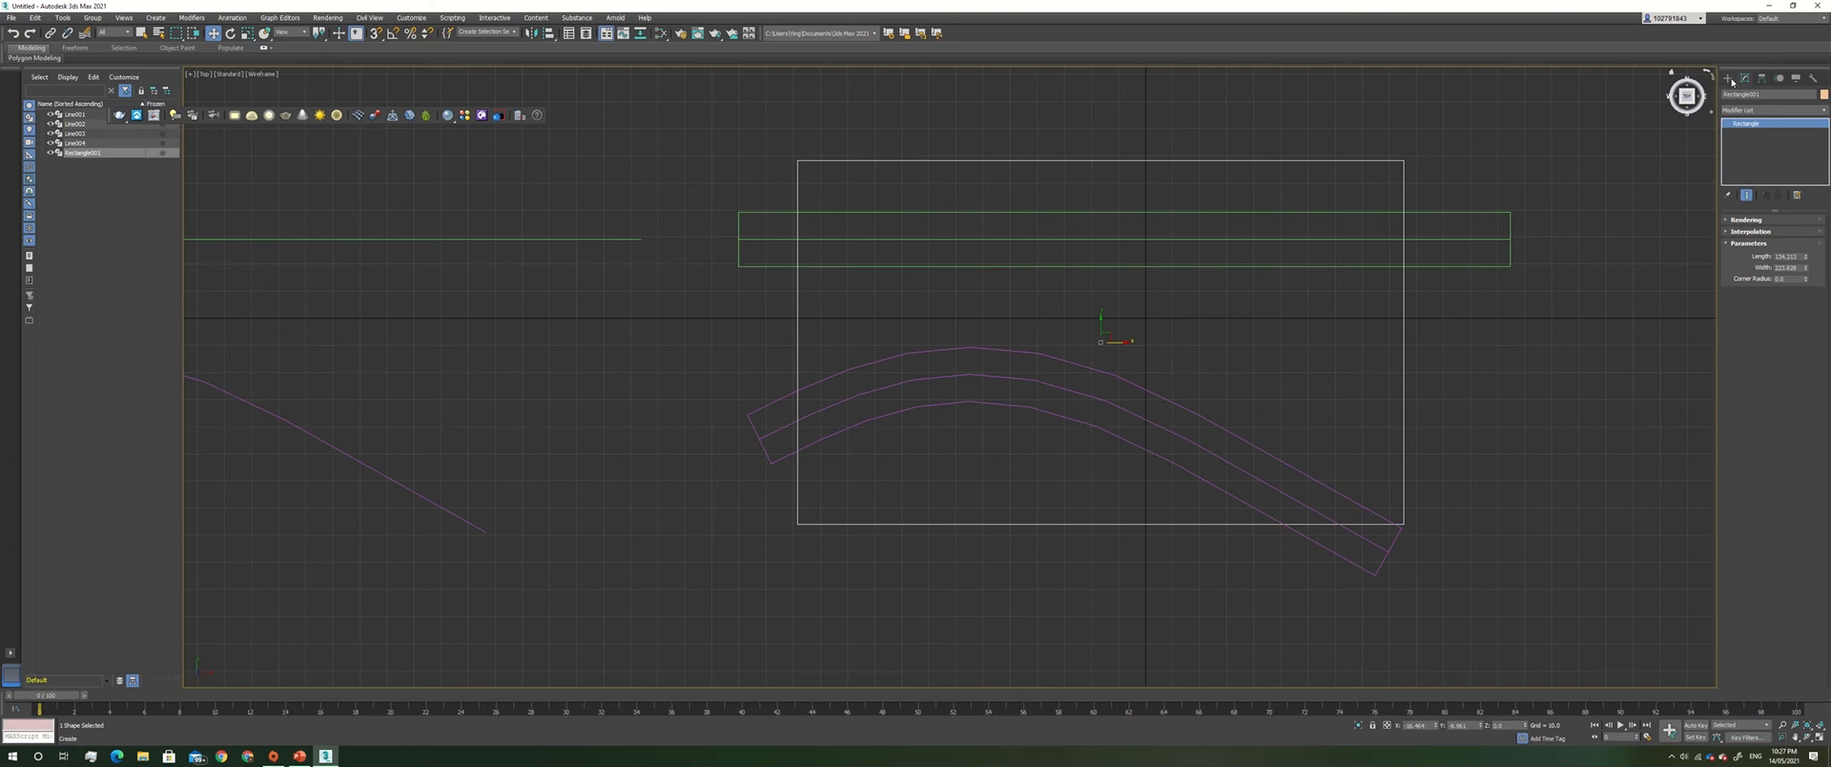
Turn the rectangle into a ShapeBoolean compound shape and subtract the curved and straight offset outlines from it.
left_click(1757, 109)
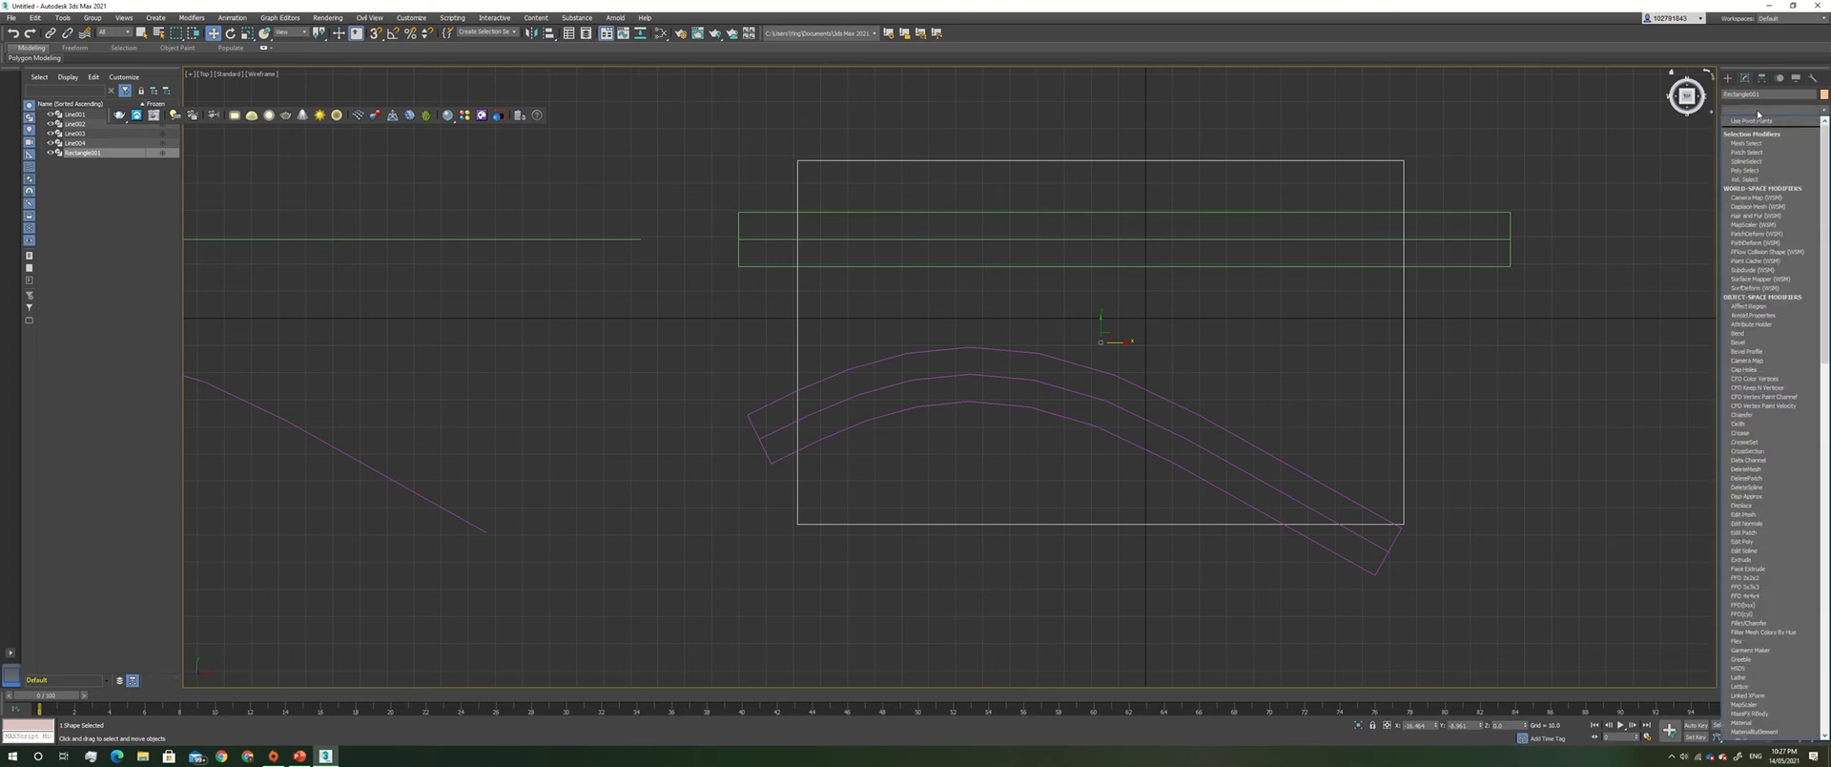
left_click(1726, 79)
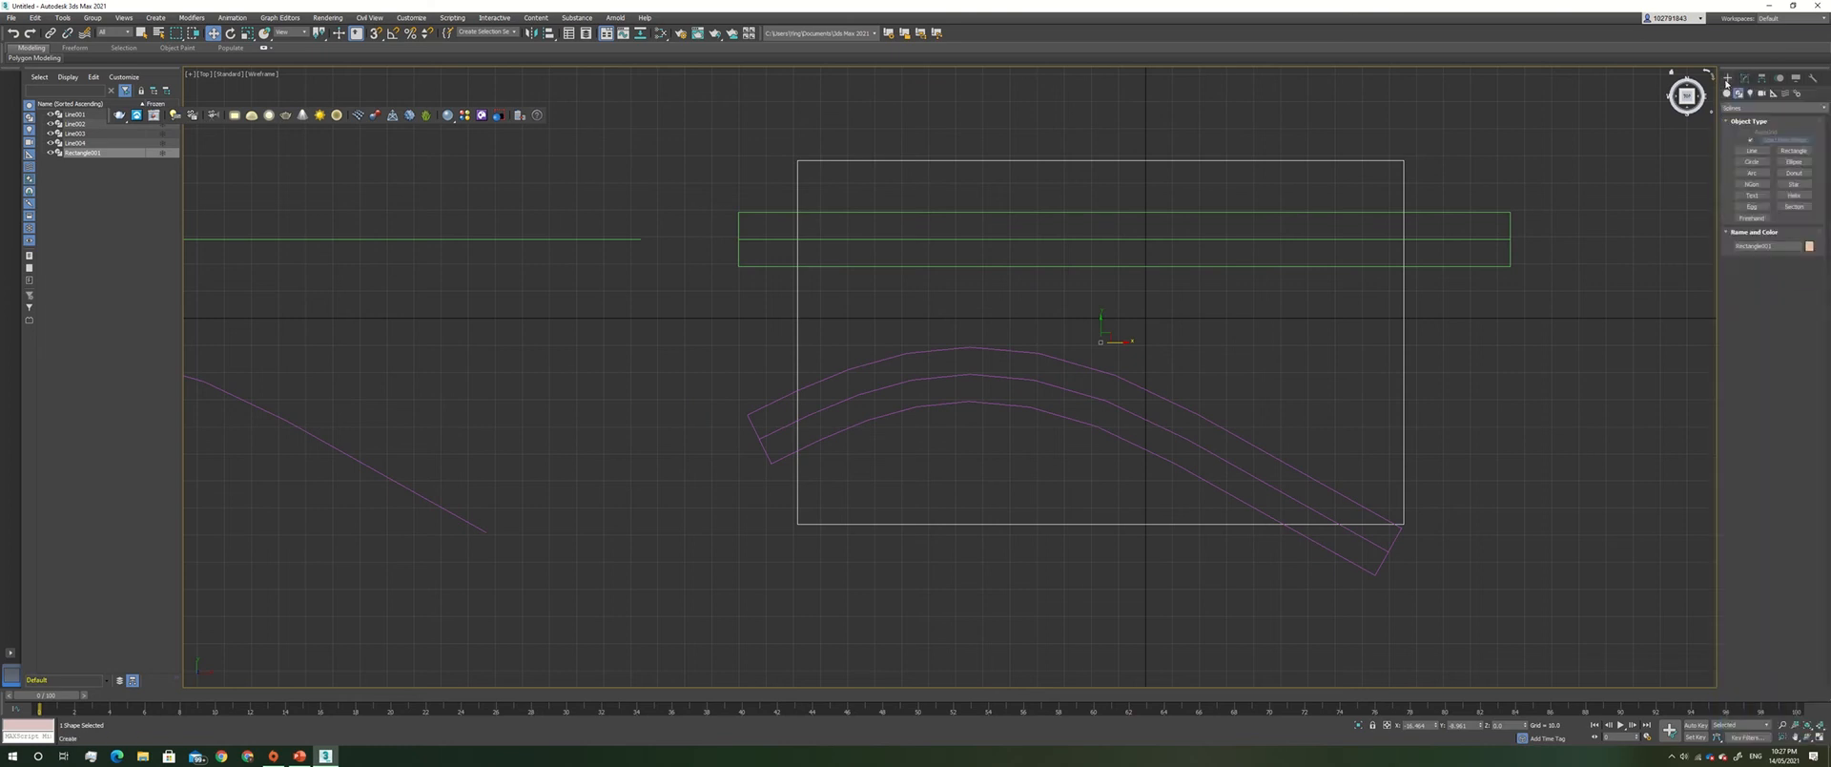
left_click(1752, 108)
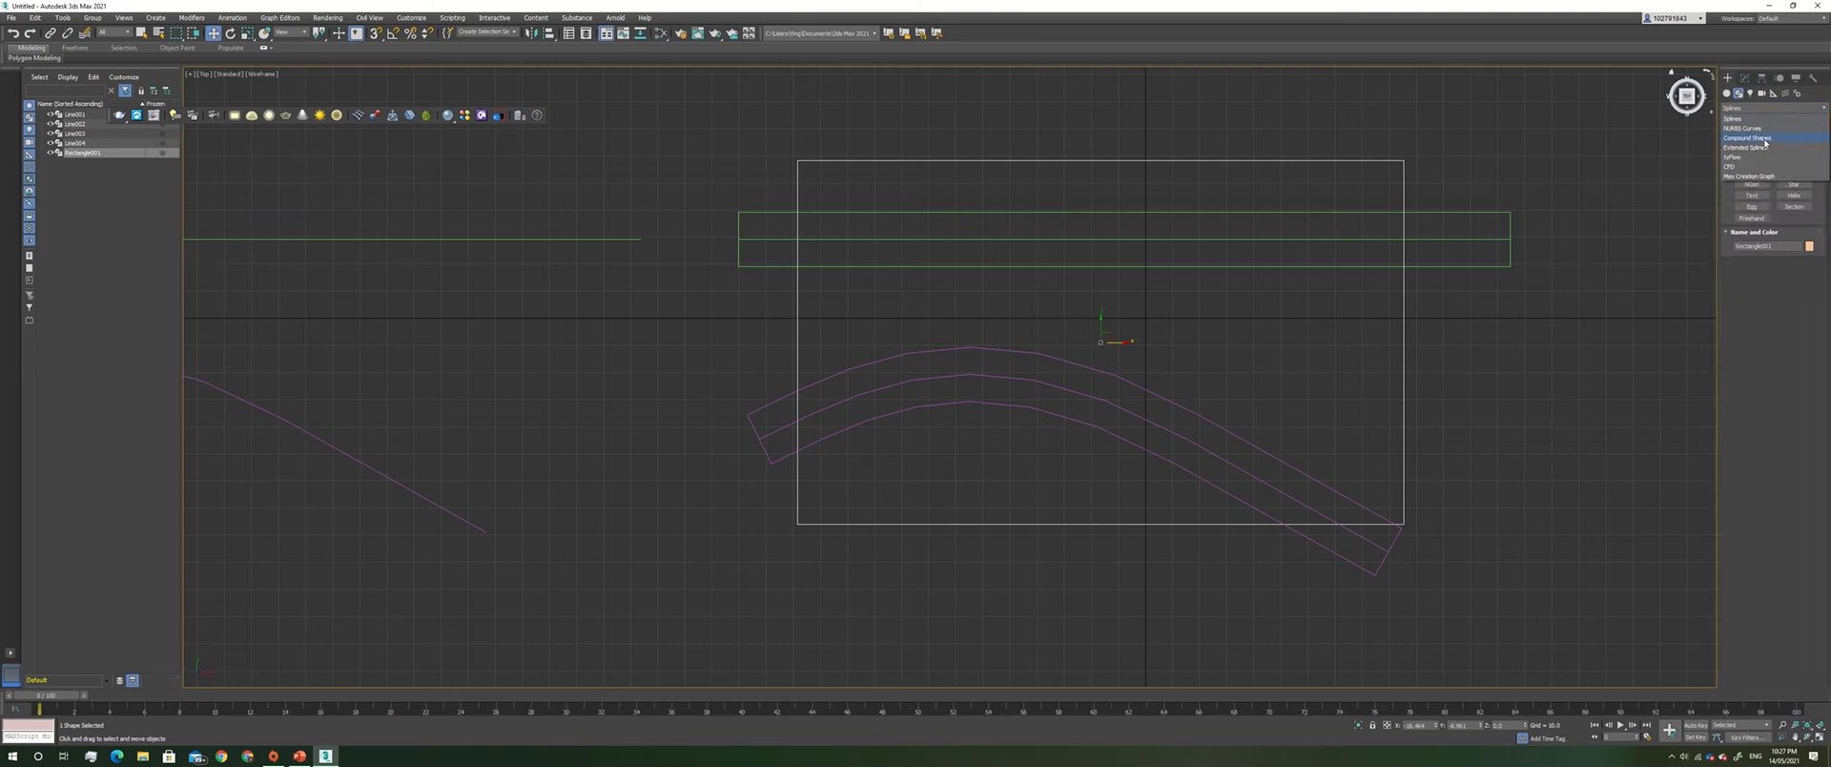
left_click(1763, 138)
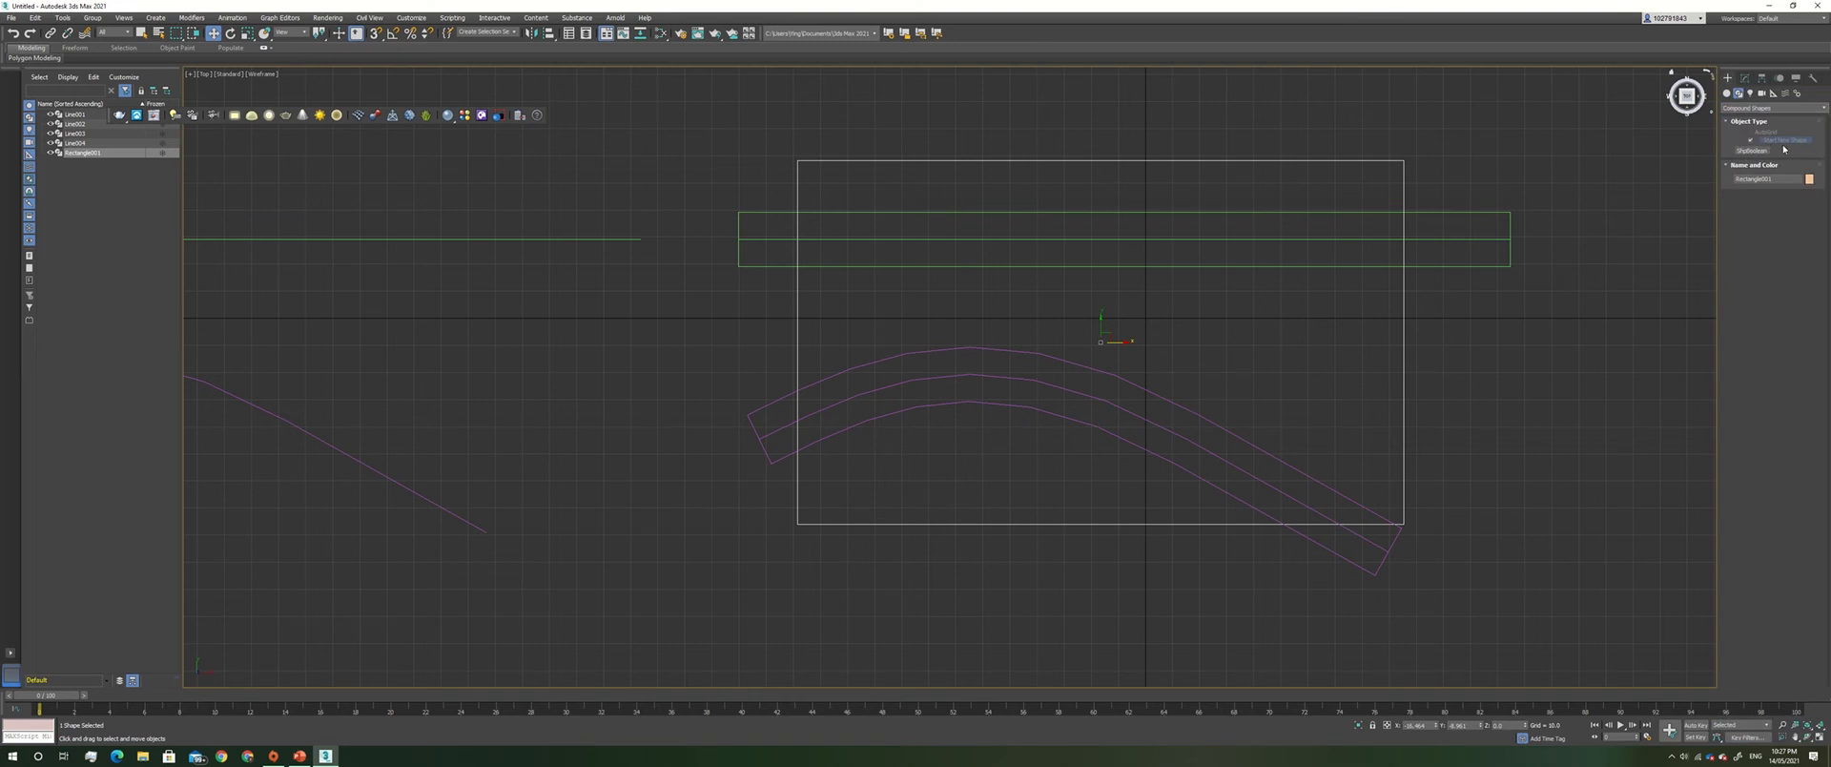
left_click(1754, 150)
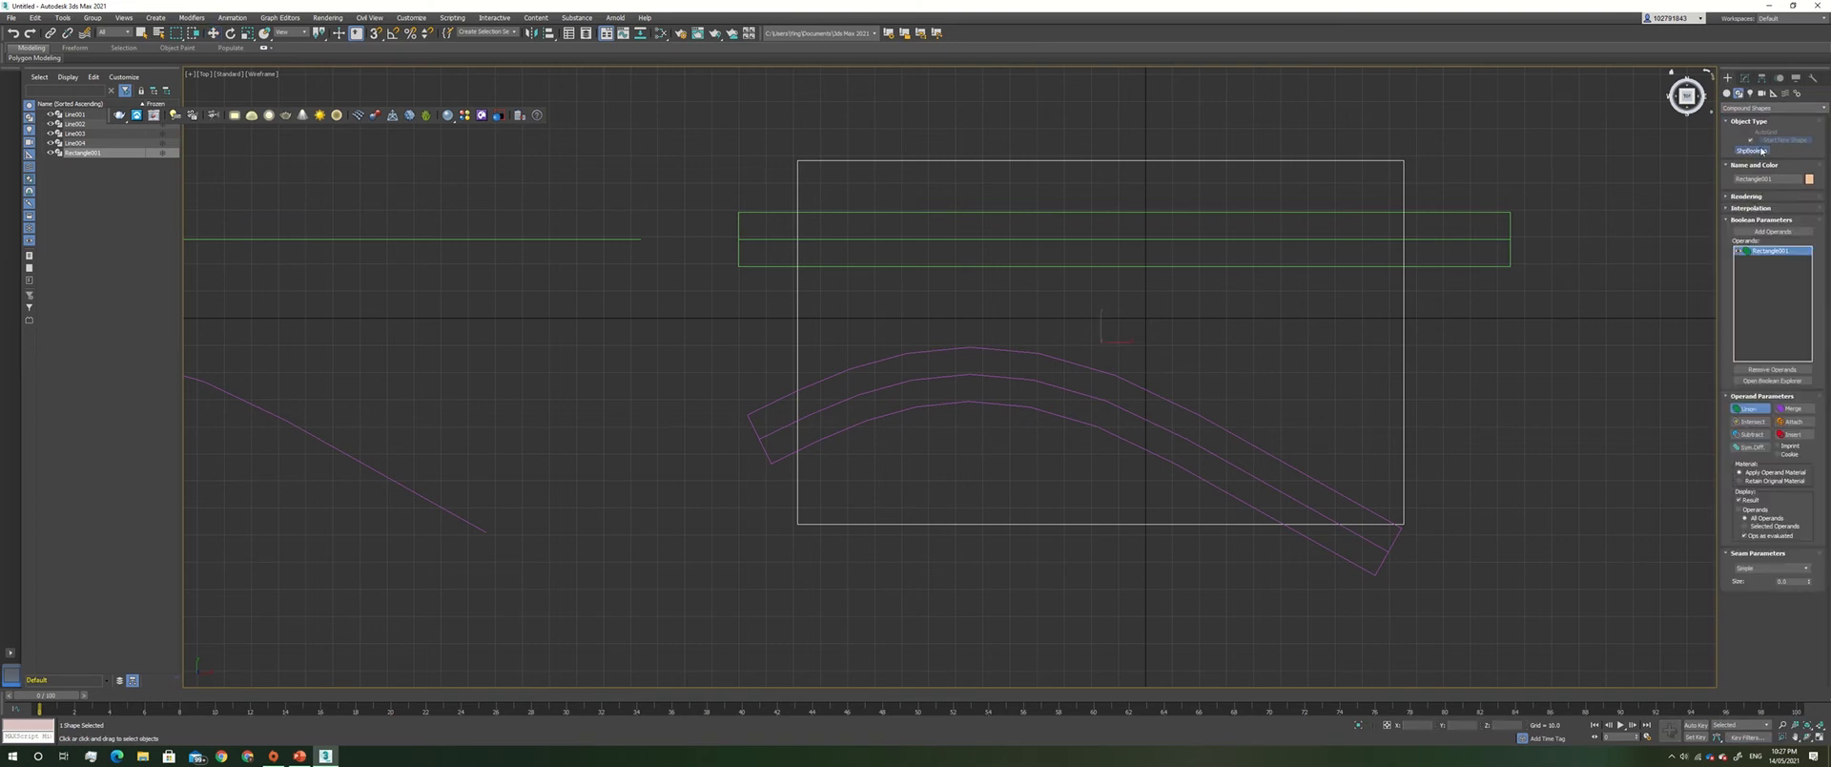
left_click(1751, 434)
left_click(1287, 474)
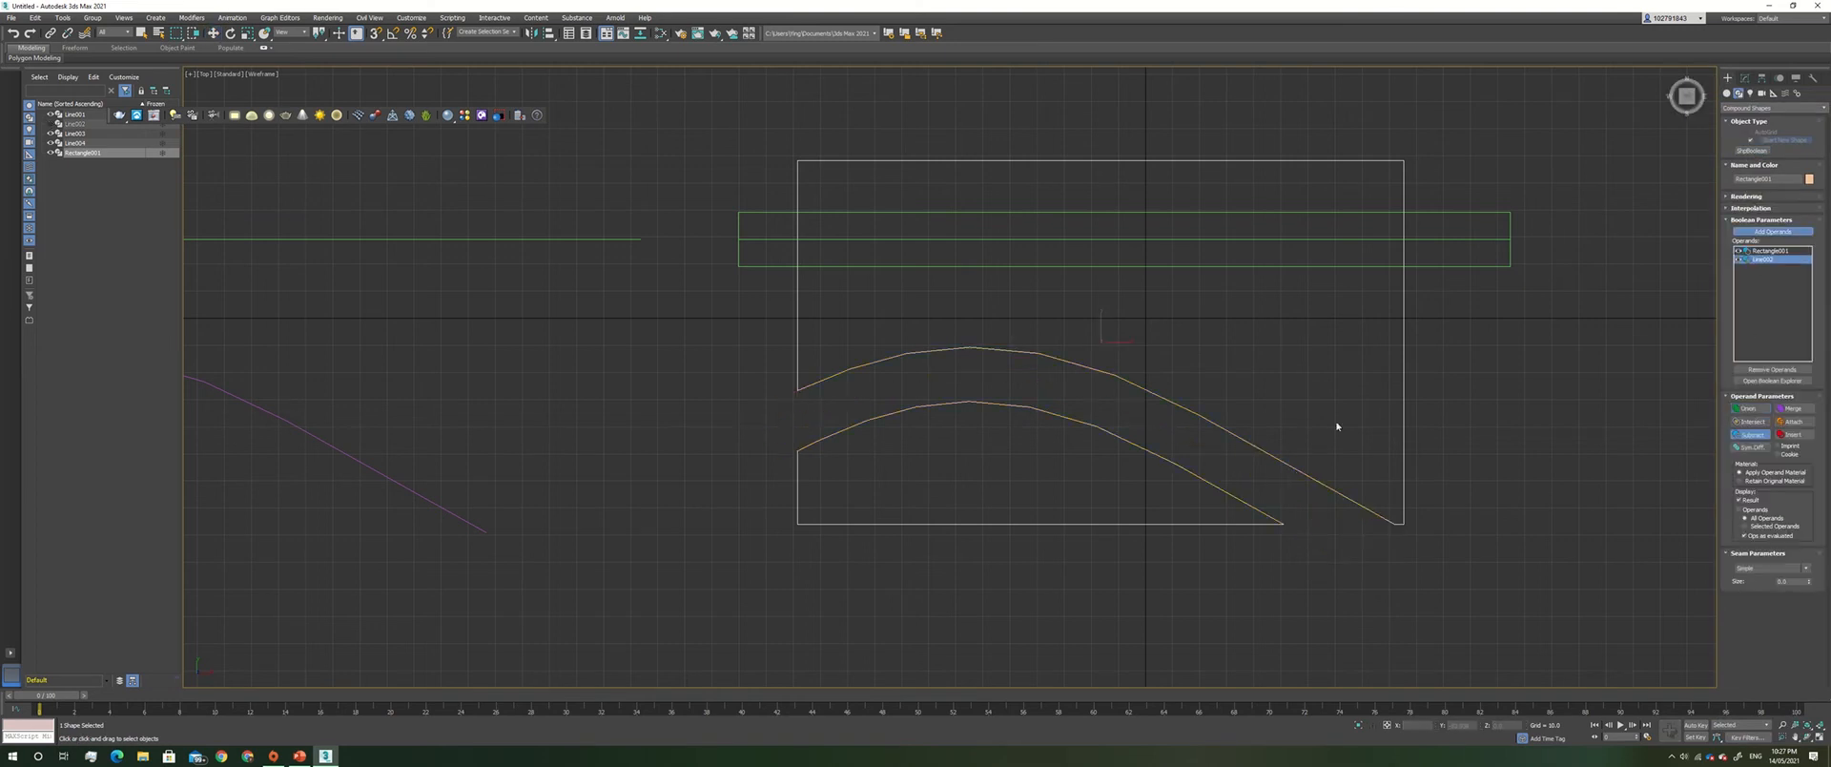
left_click(1458, 268)
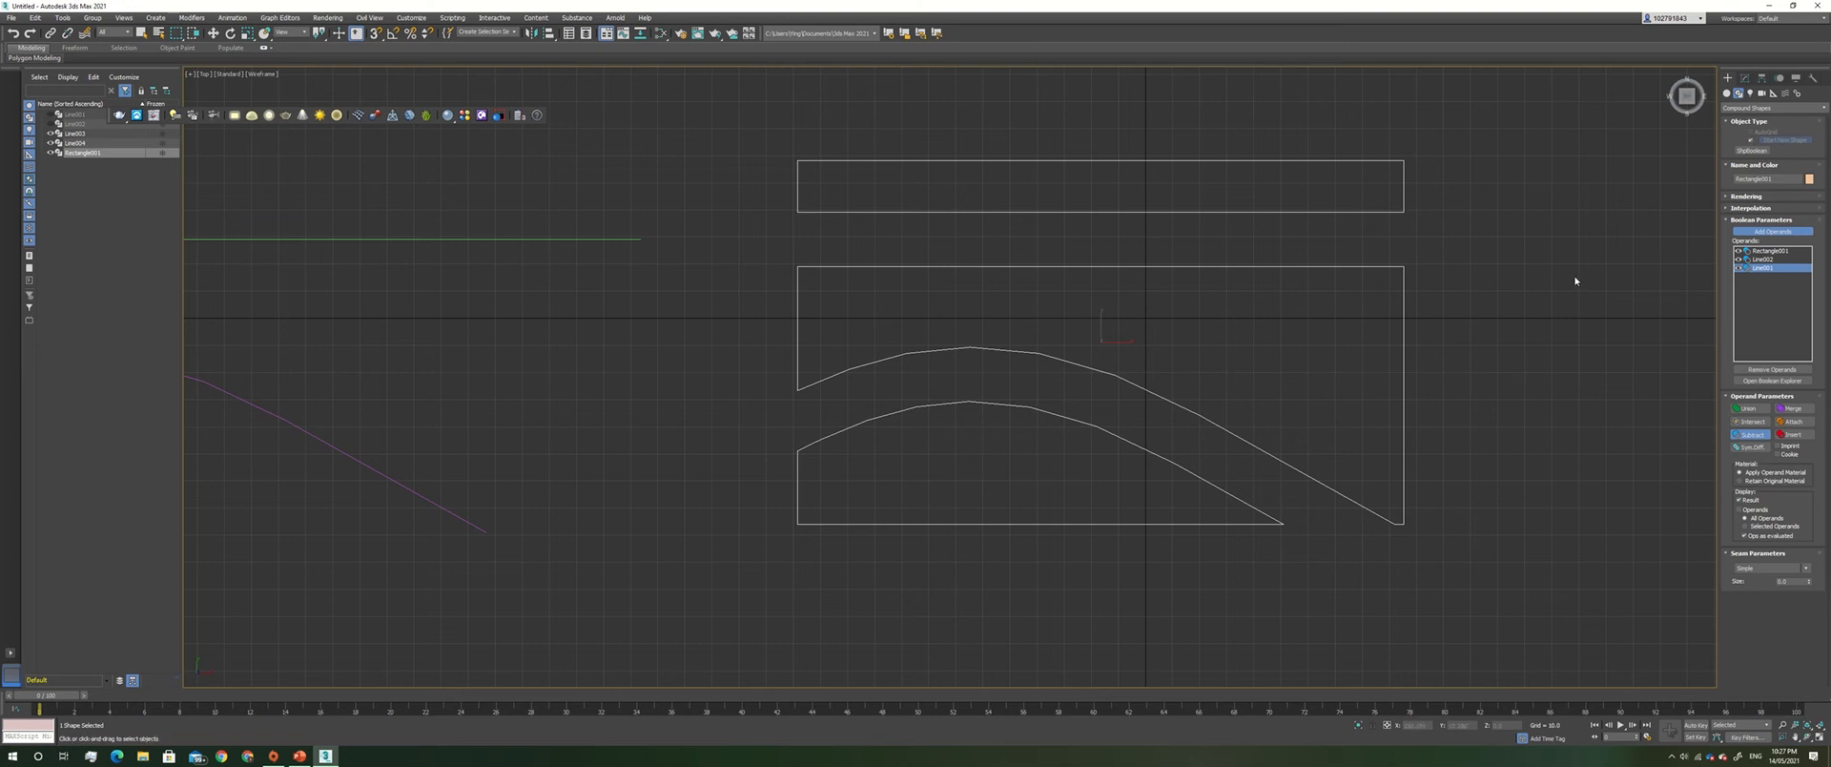
left_click(215, 34)
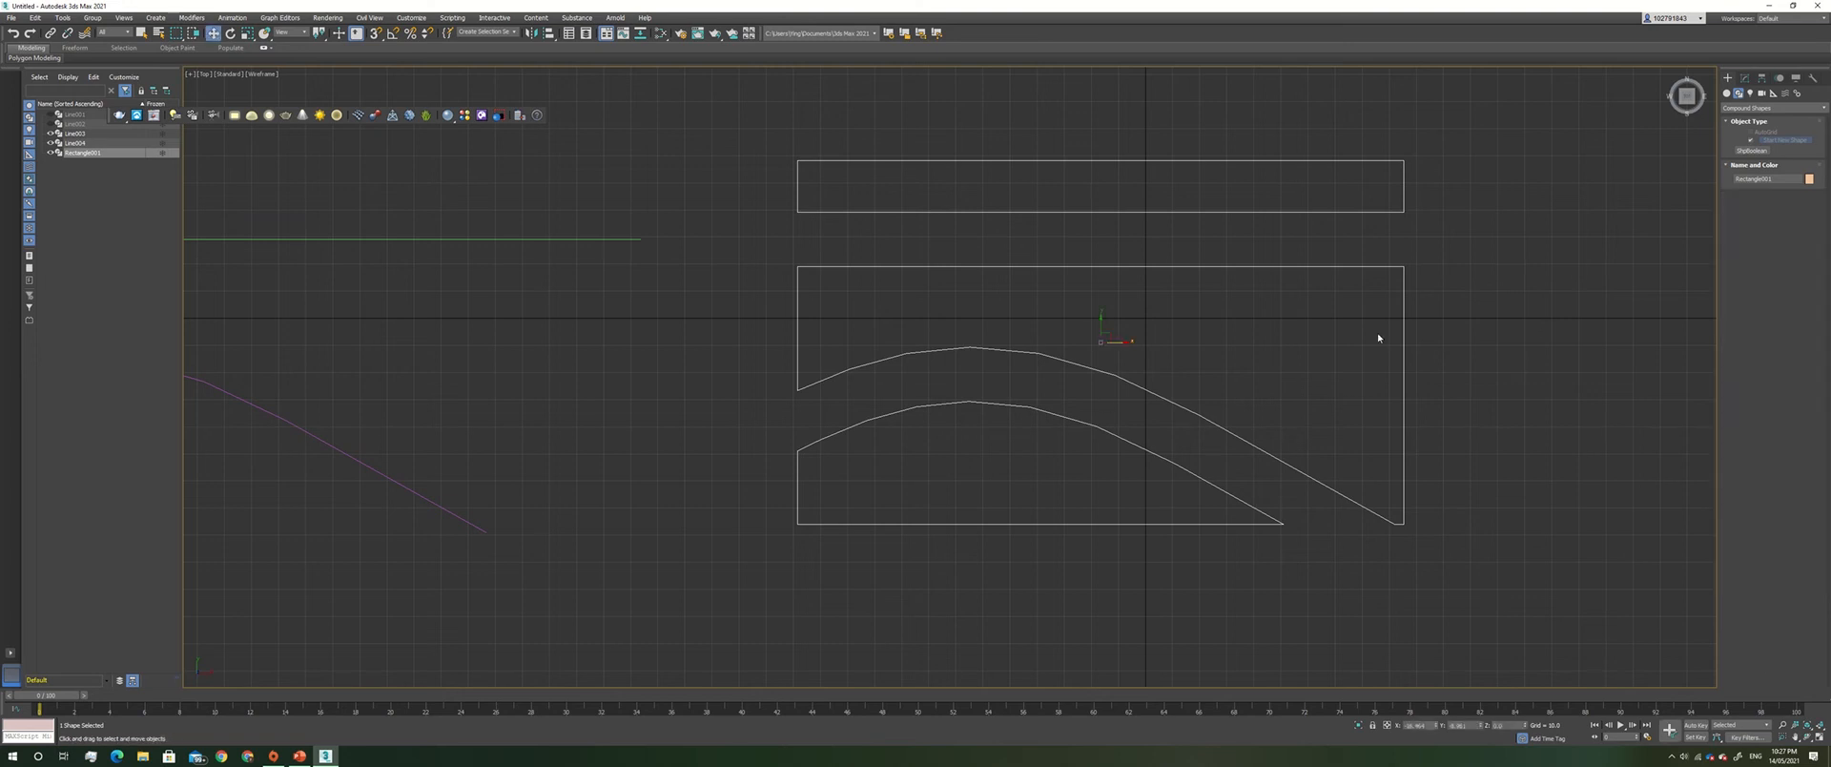
Apply a Quadify Mesh modifier to the cut rectangle shape to divide its blocks into quads.
left_click(1481, 472)
left_click_drag(766, 140, 767, 140)
left_click(1744, 77)
left_click(1779, 110)
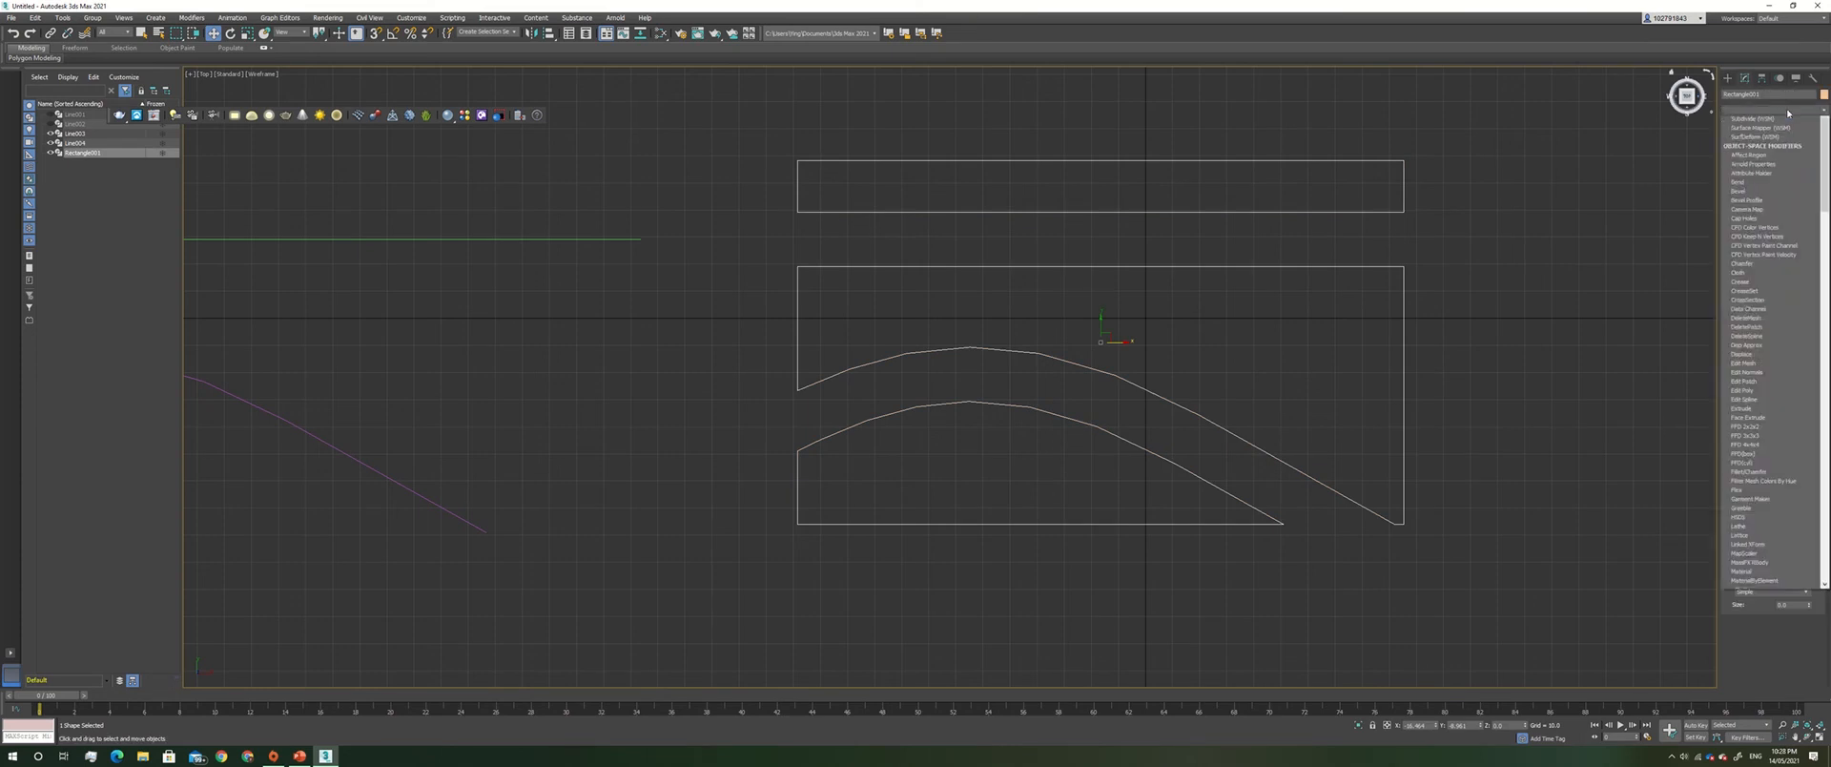
key("q")
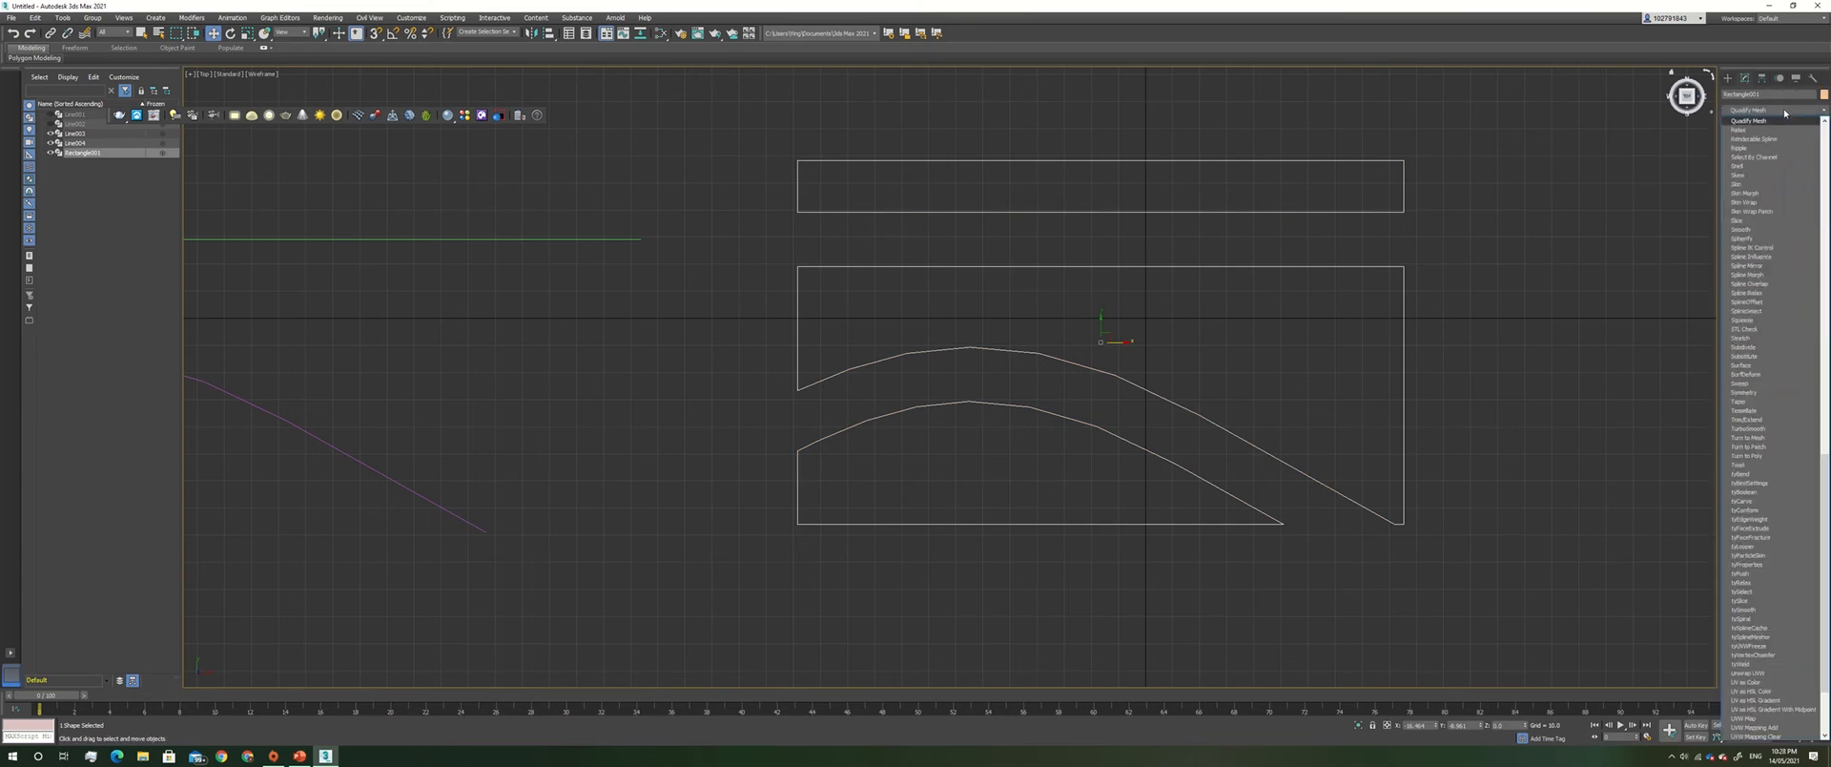
left_click(1787, 120)
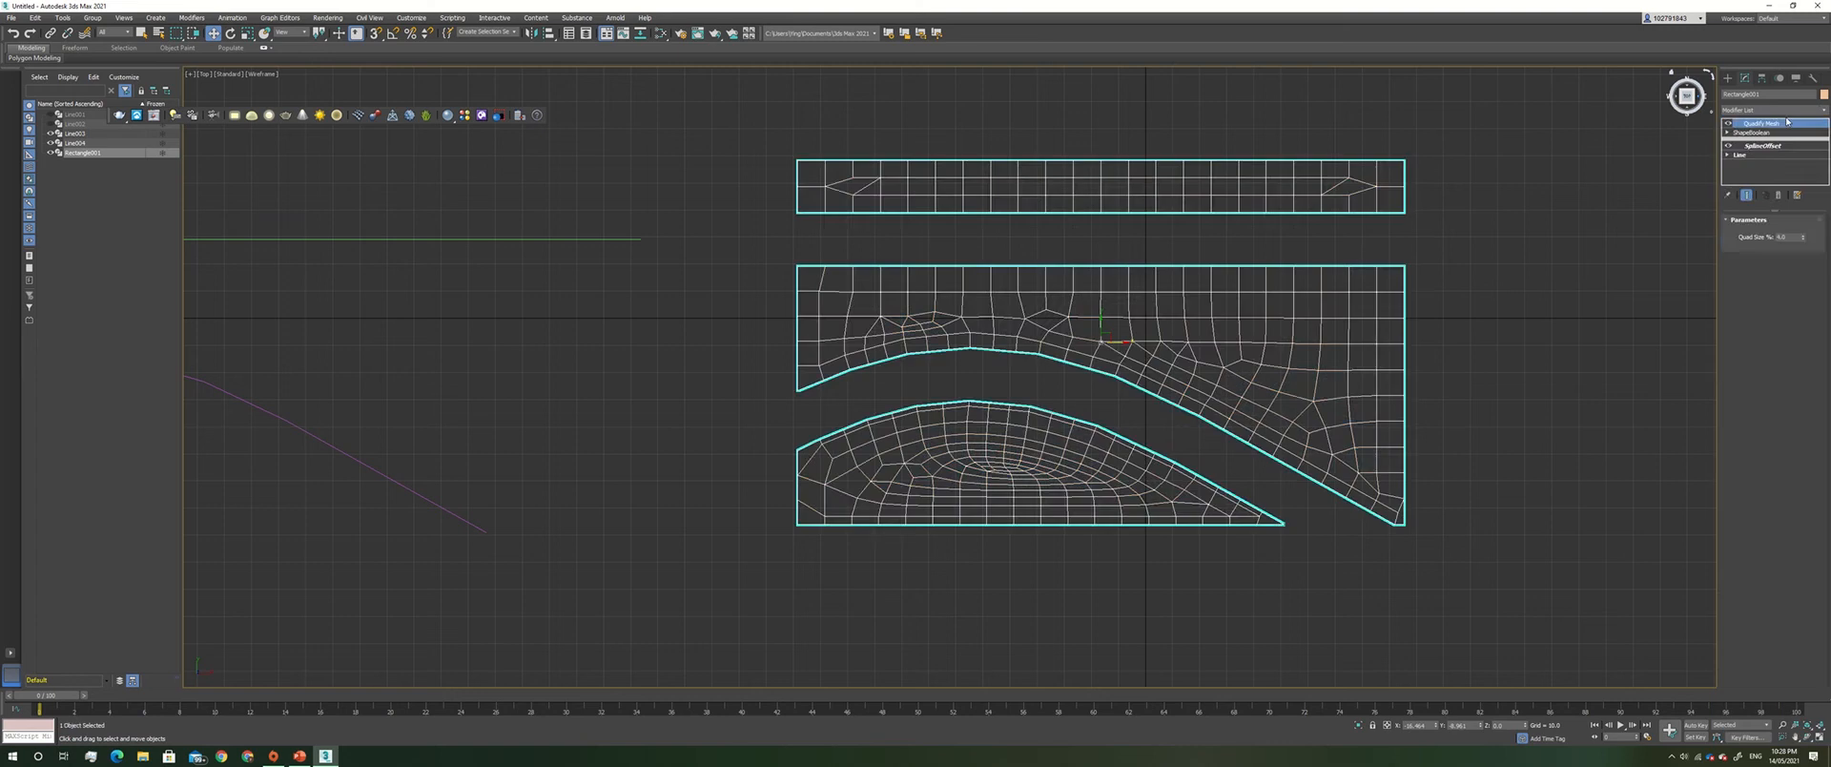
left_click(1629, 284)
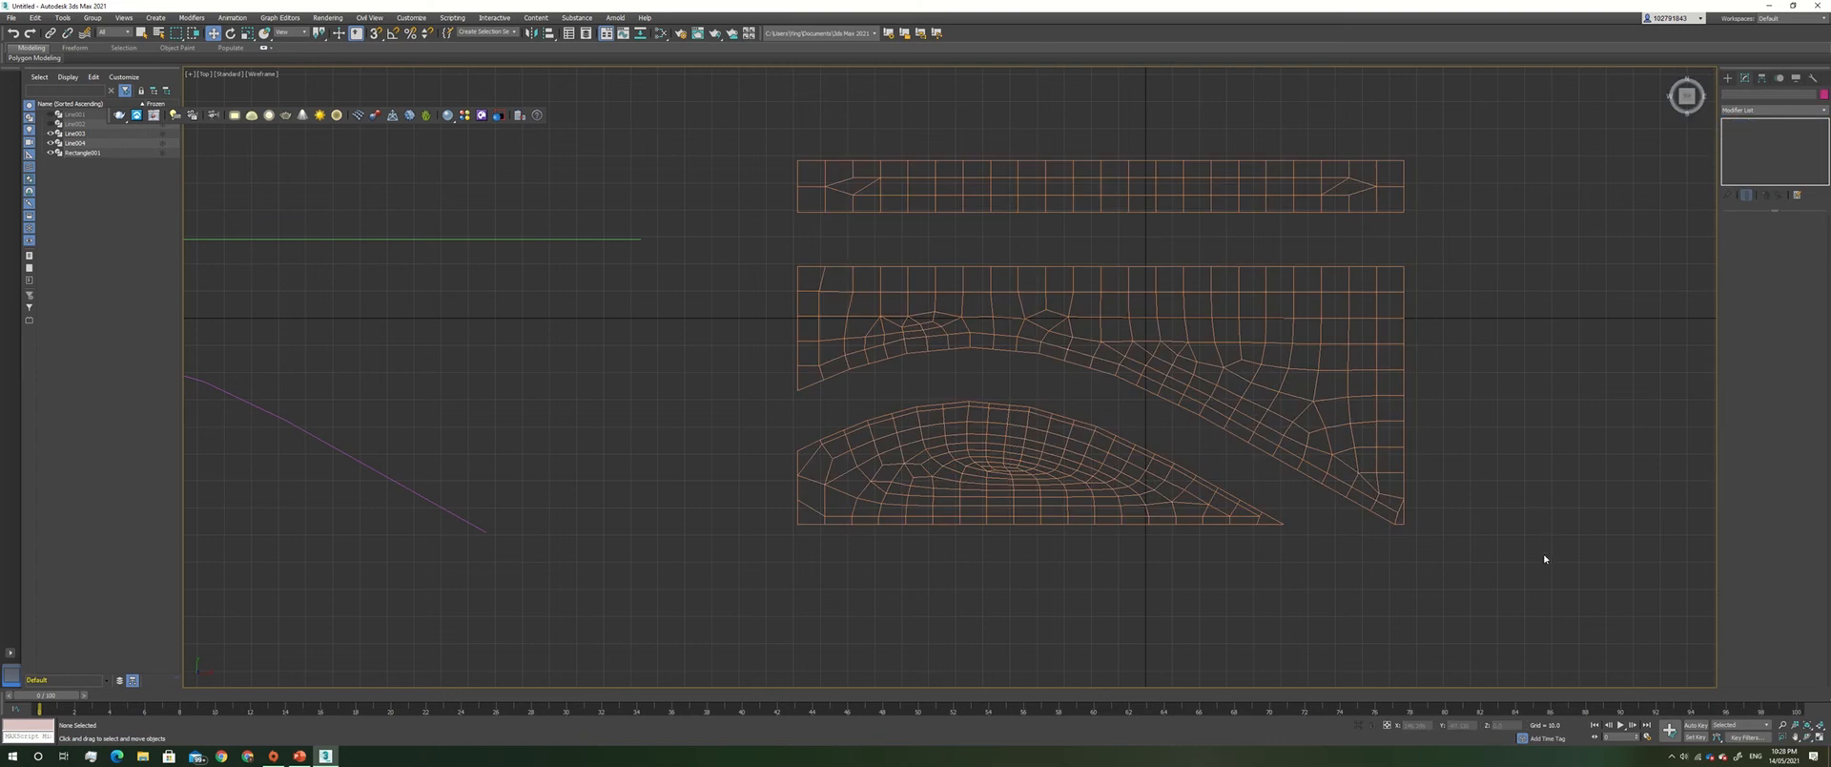
Apply a Greeble modifier on top of the quadified block mesh.
left_click_drag(737, 143, 738, 143)
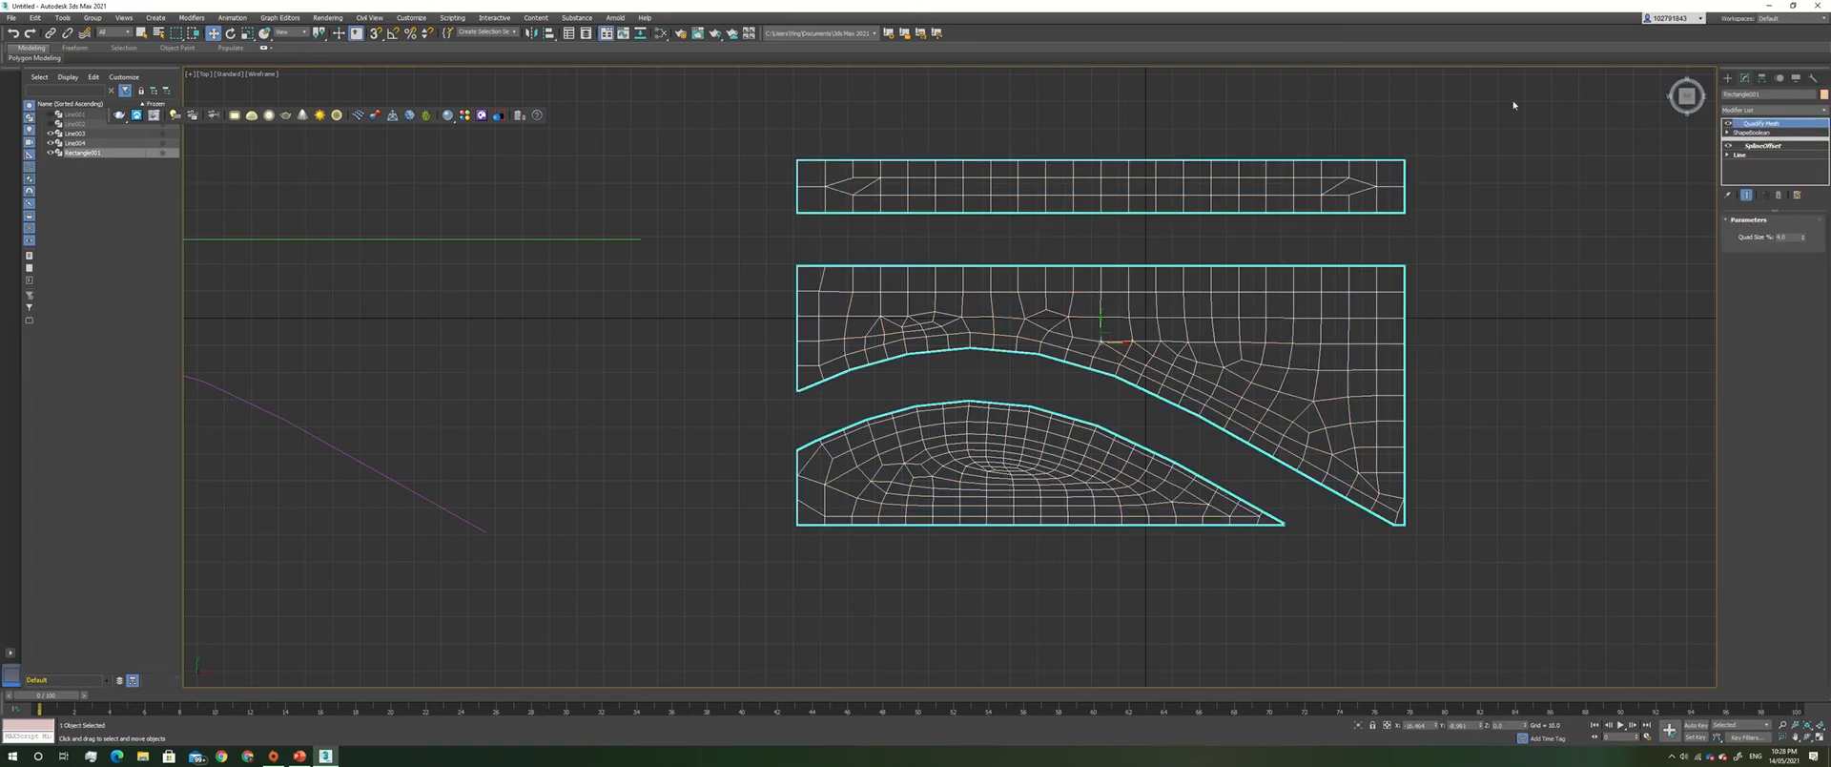
left_click(1765, 112)
key("g")
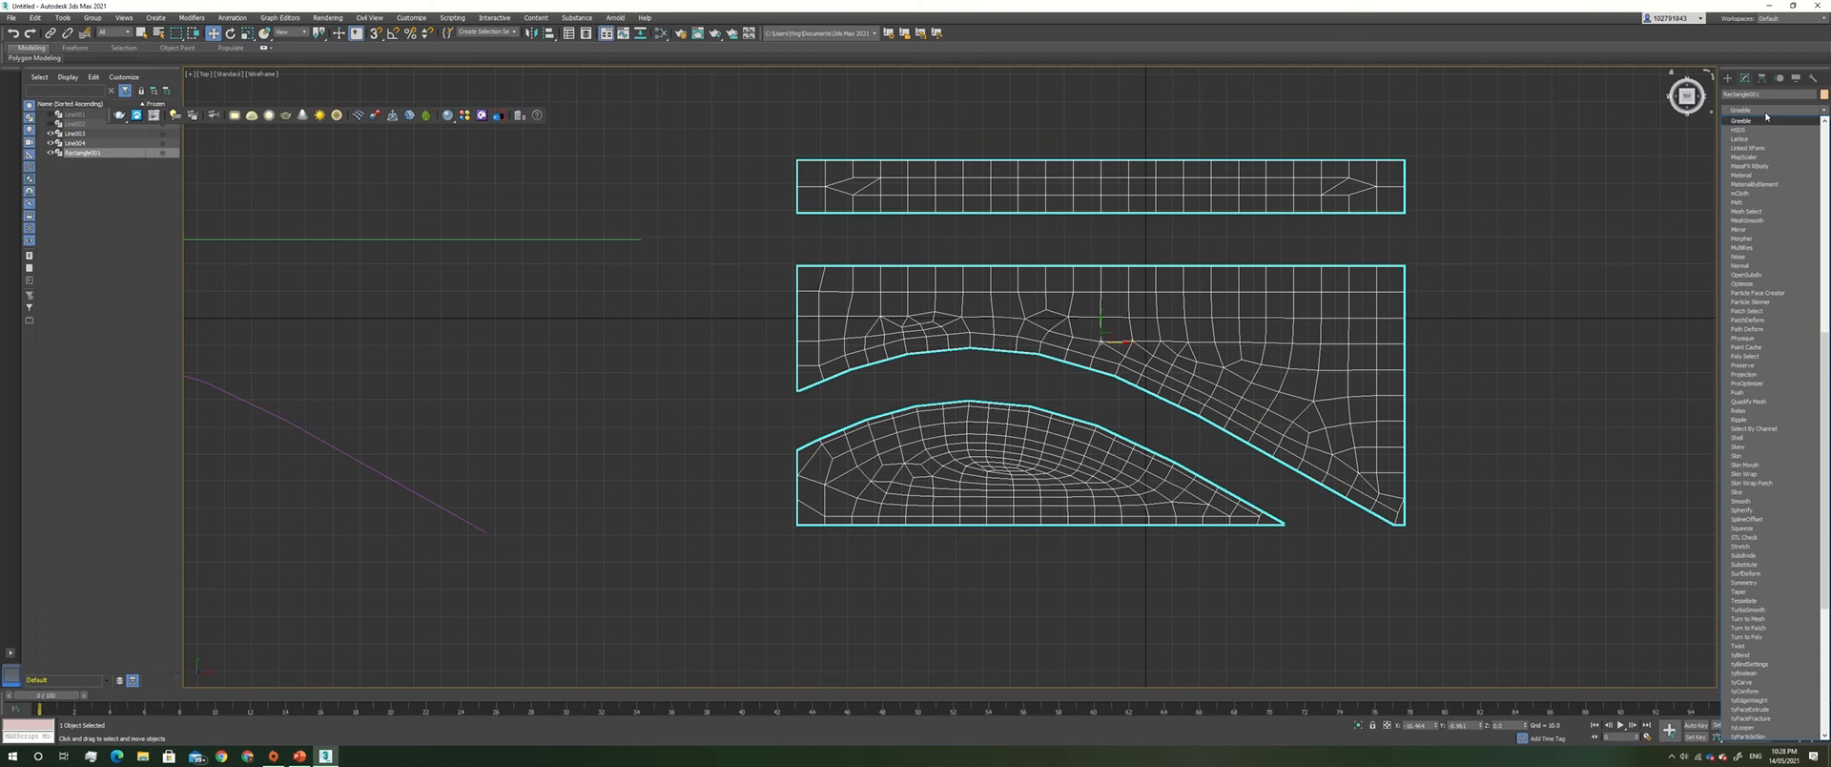
left_click(1774, 123)
left_click(1586, 277)
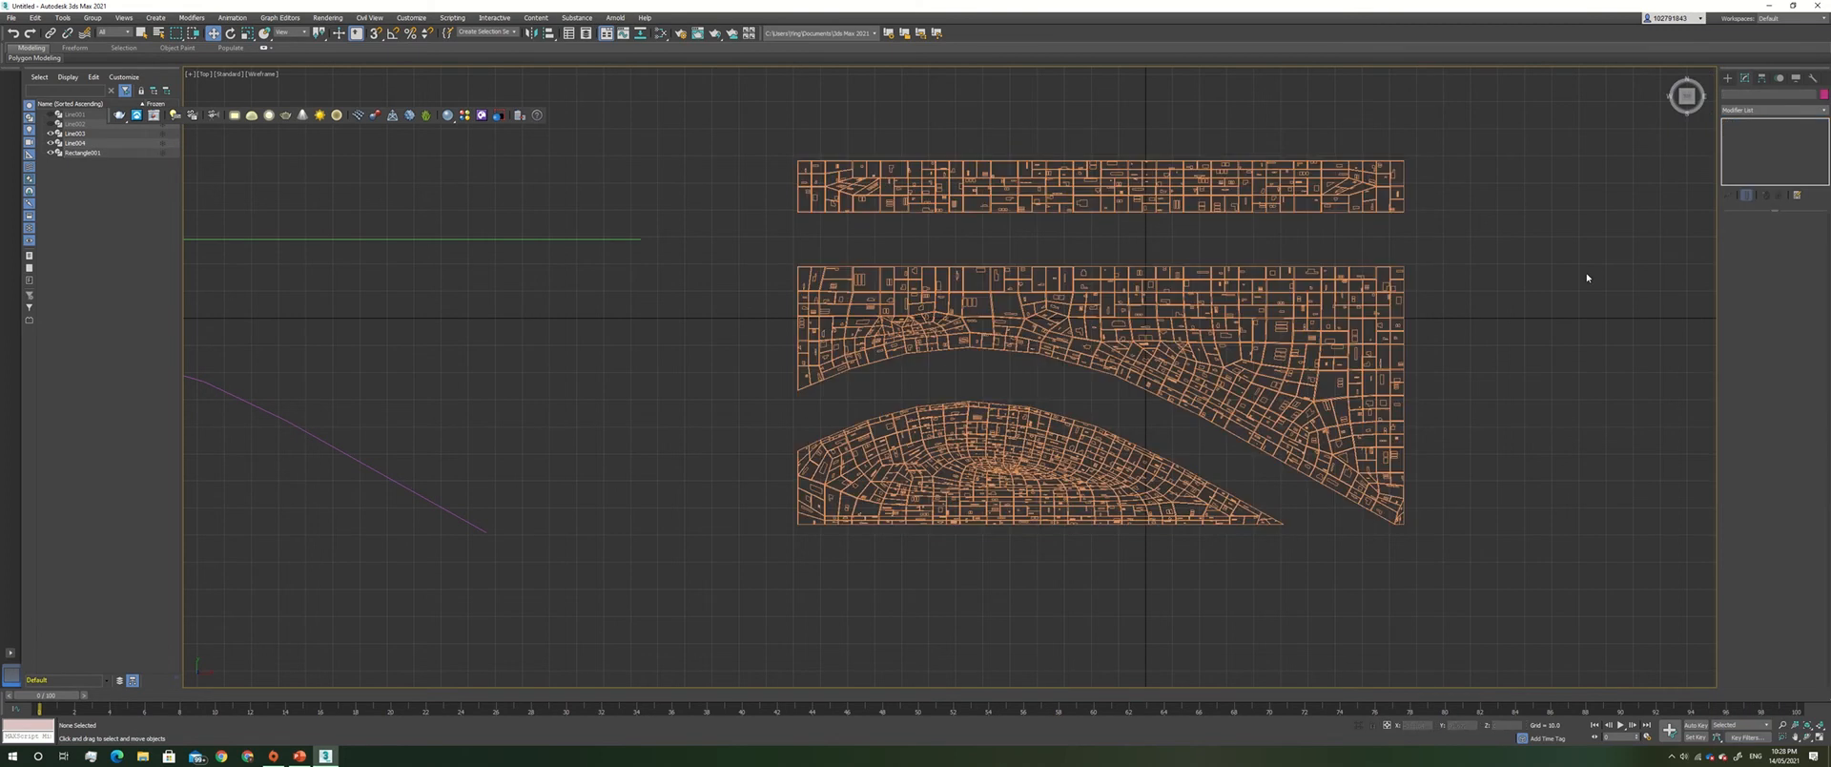
Show the greeble city blocks in a perspective view at an oblique angle with Default Shading.
left_click(194, 74)
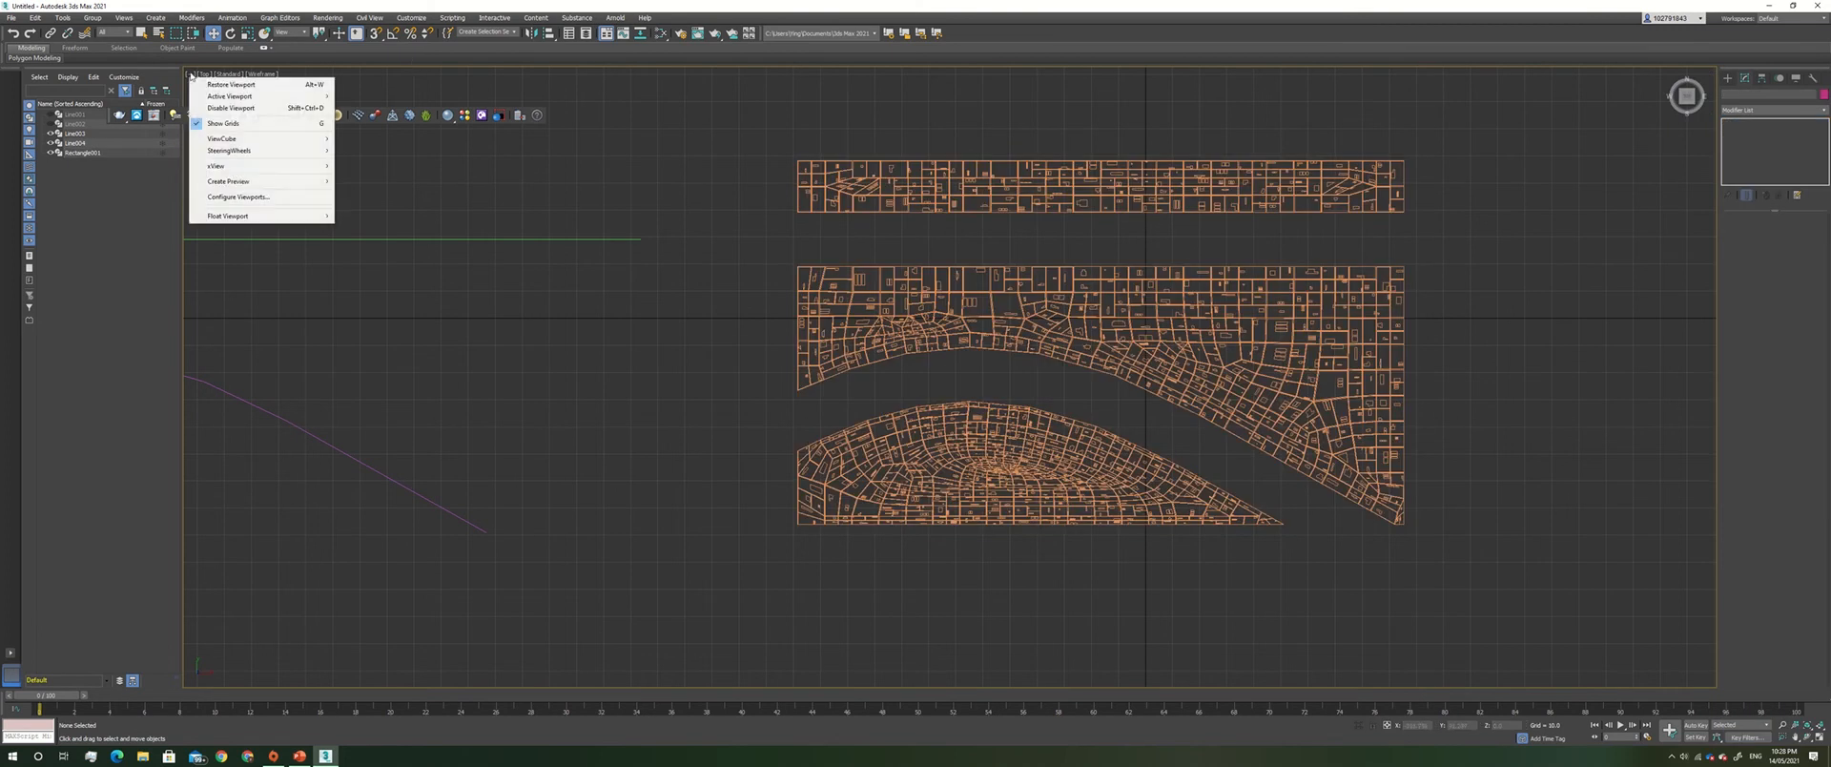
left_click(207, 73)
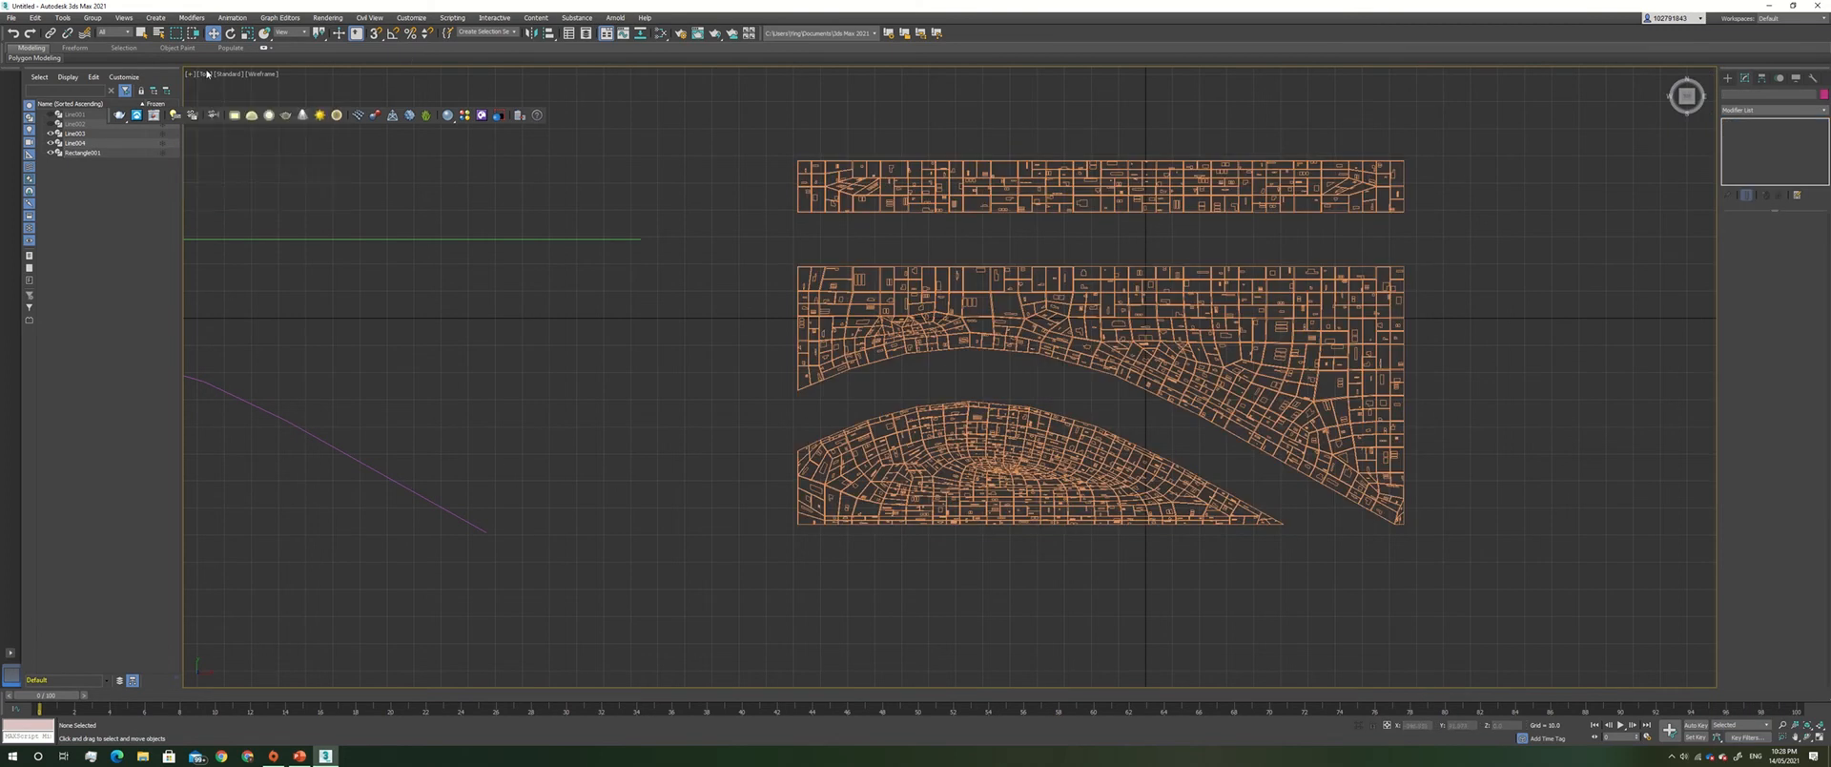
left_click(207, 72)
left_click(234, 113)
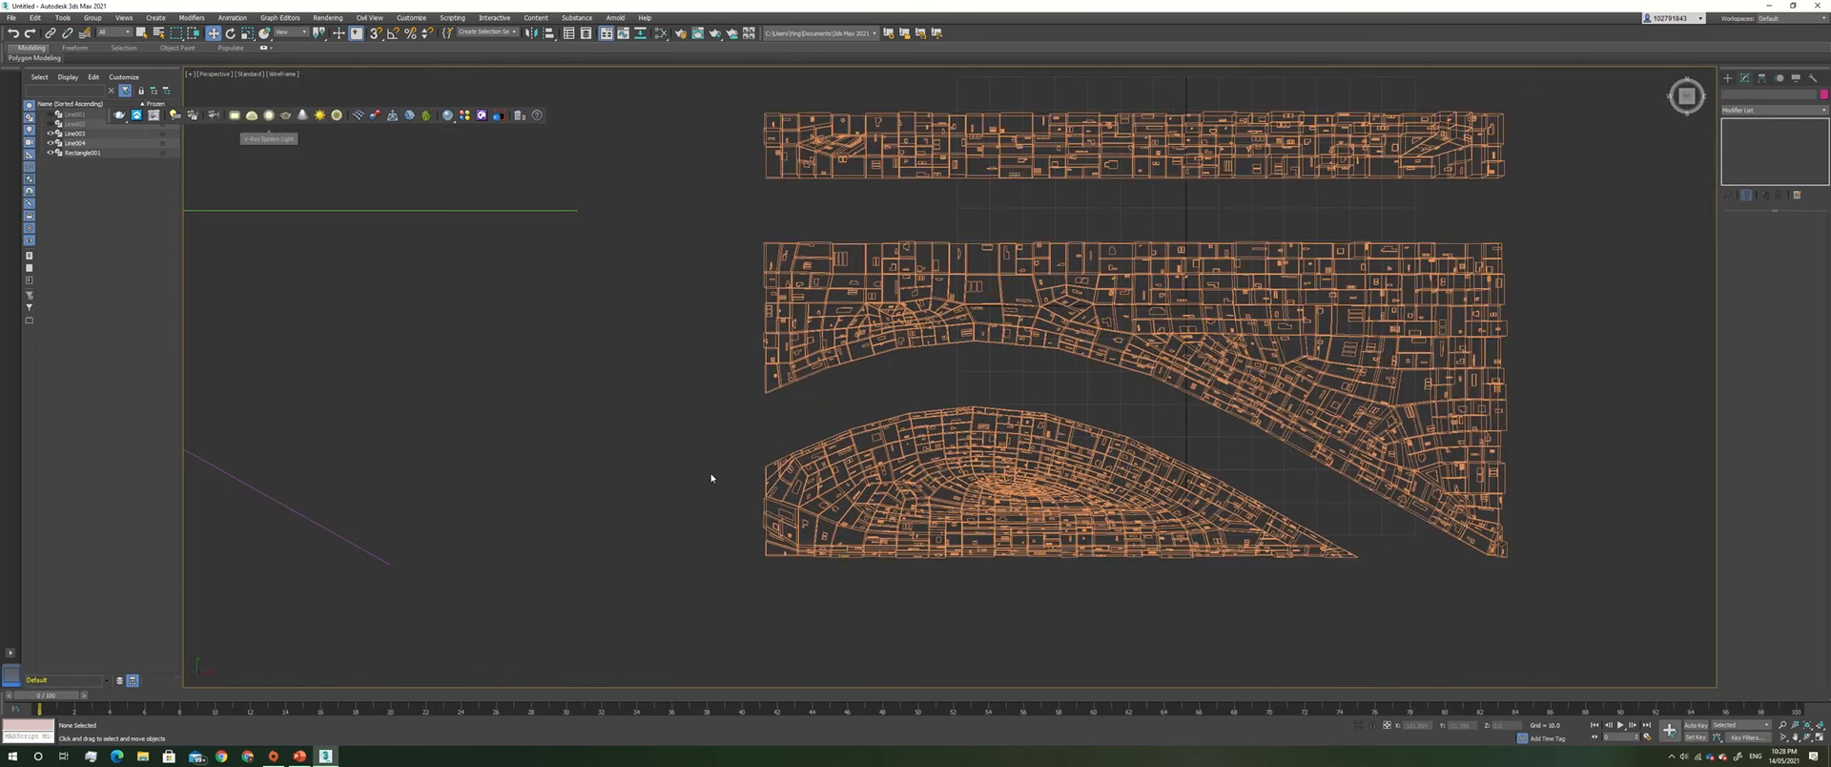
middle_click_drag(951, 639, 983, 570, "alt")
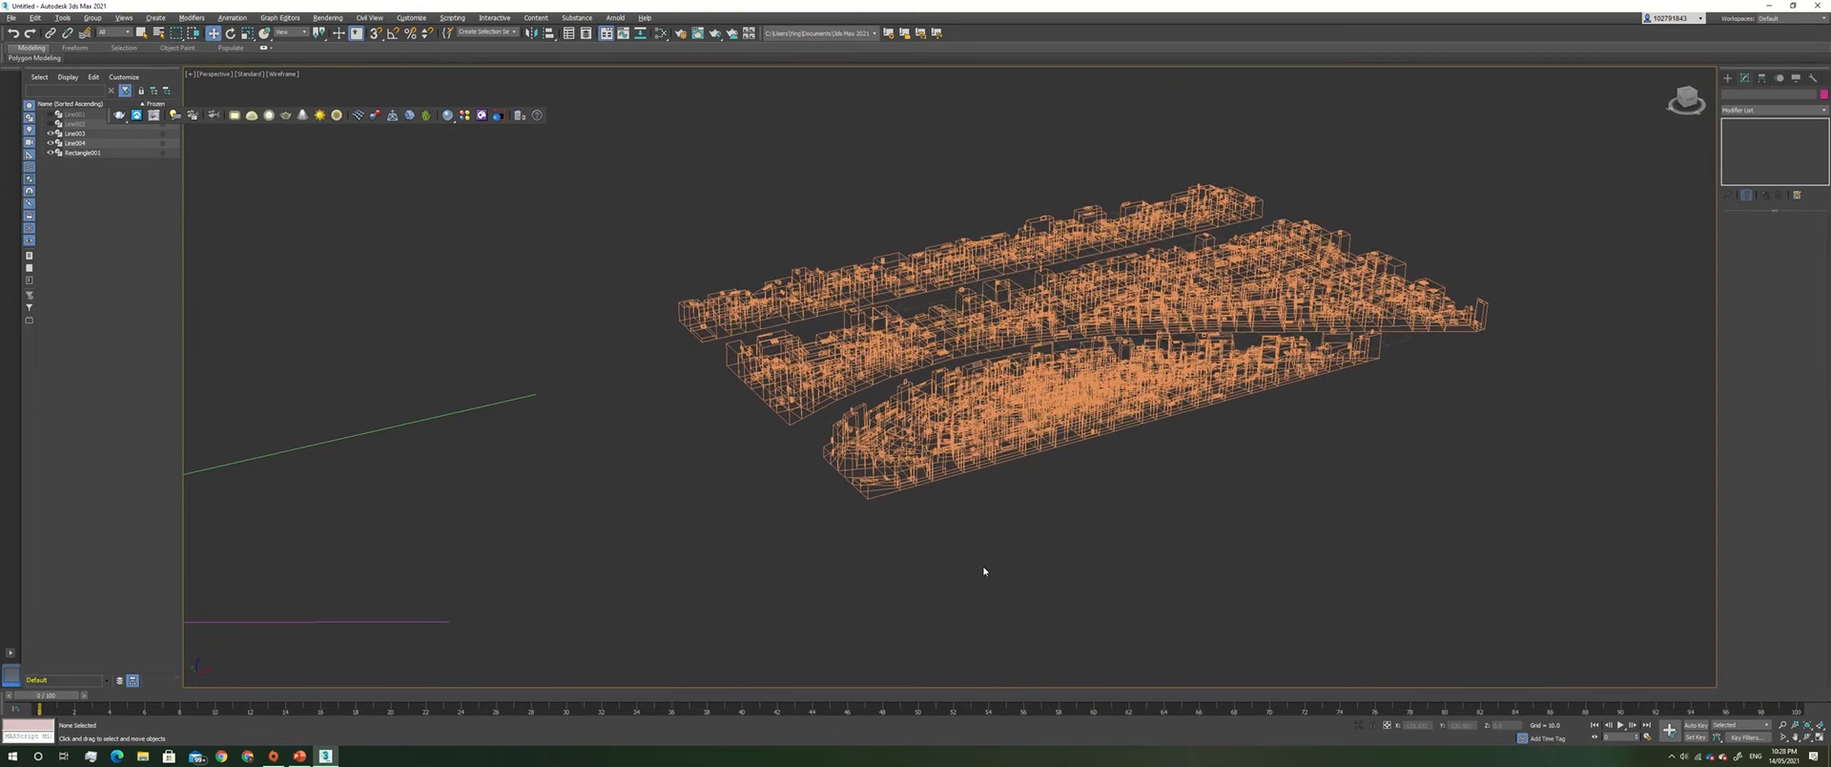
left_click(281, 75)
left_click(291, 85)
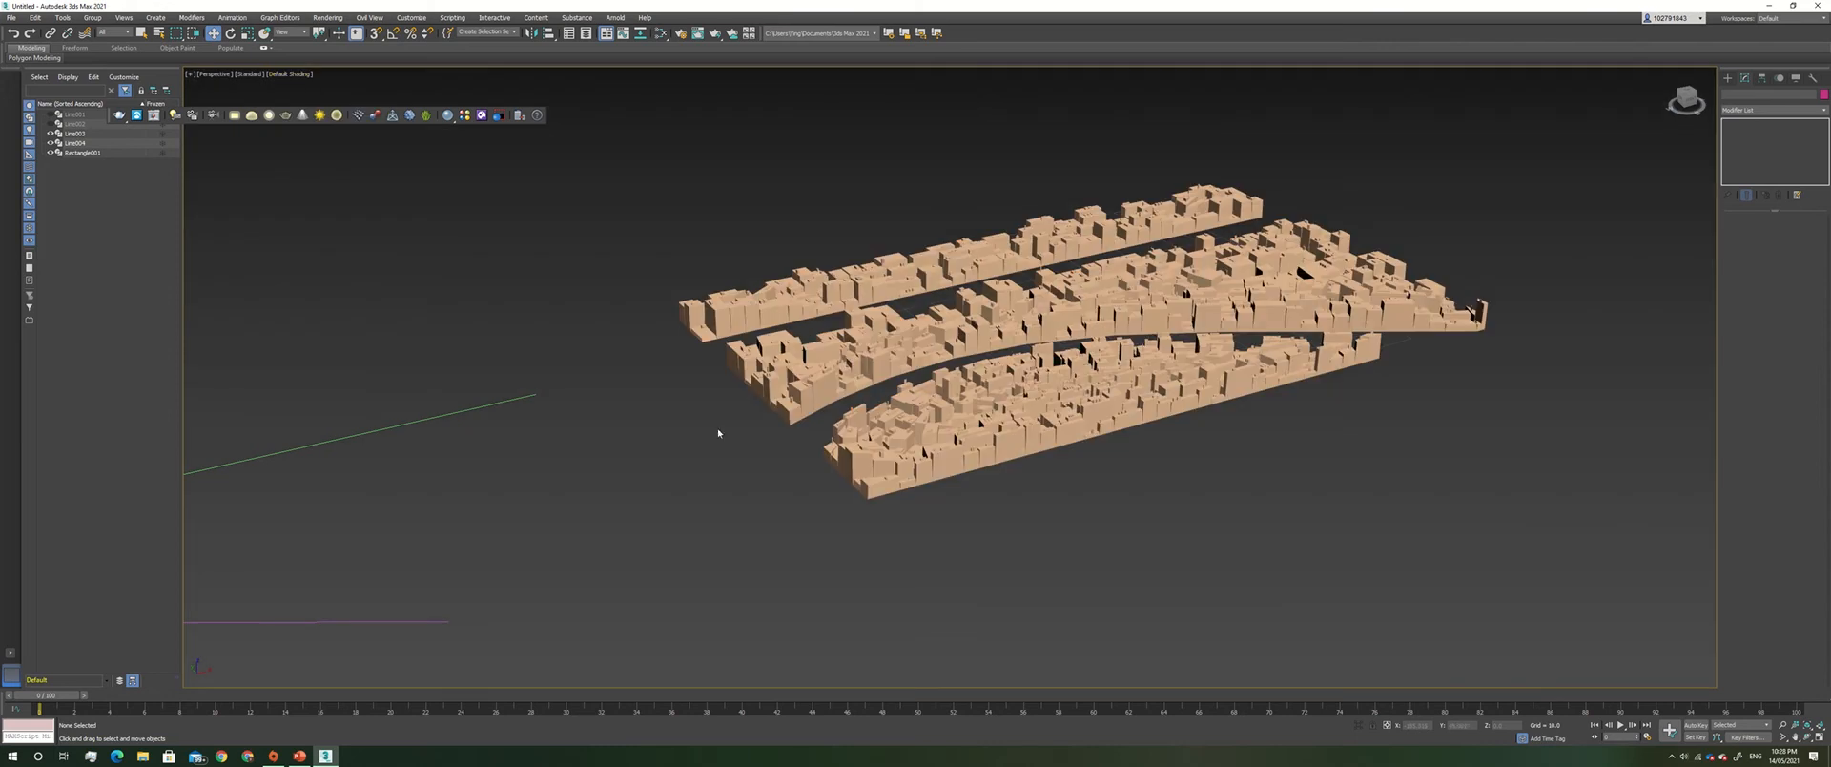
Select the straight and curved path lines together and move them into the road gaps between the city blocks.
scroll(844, 485, "down", 6)
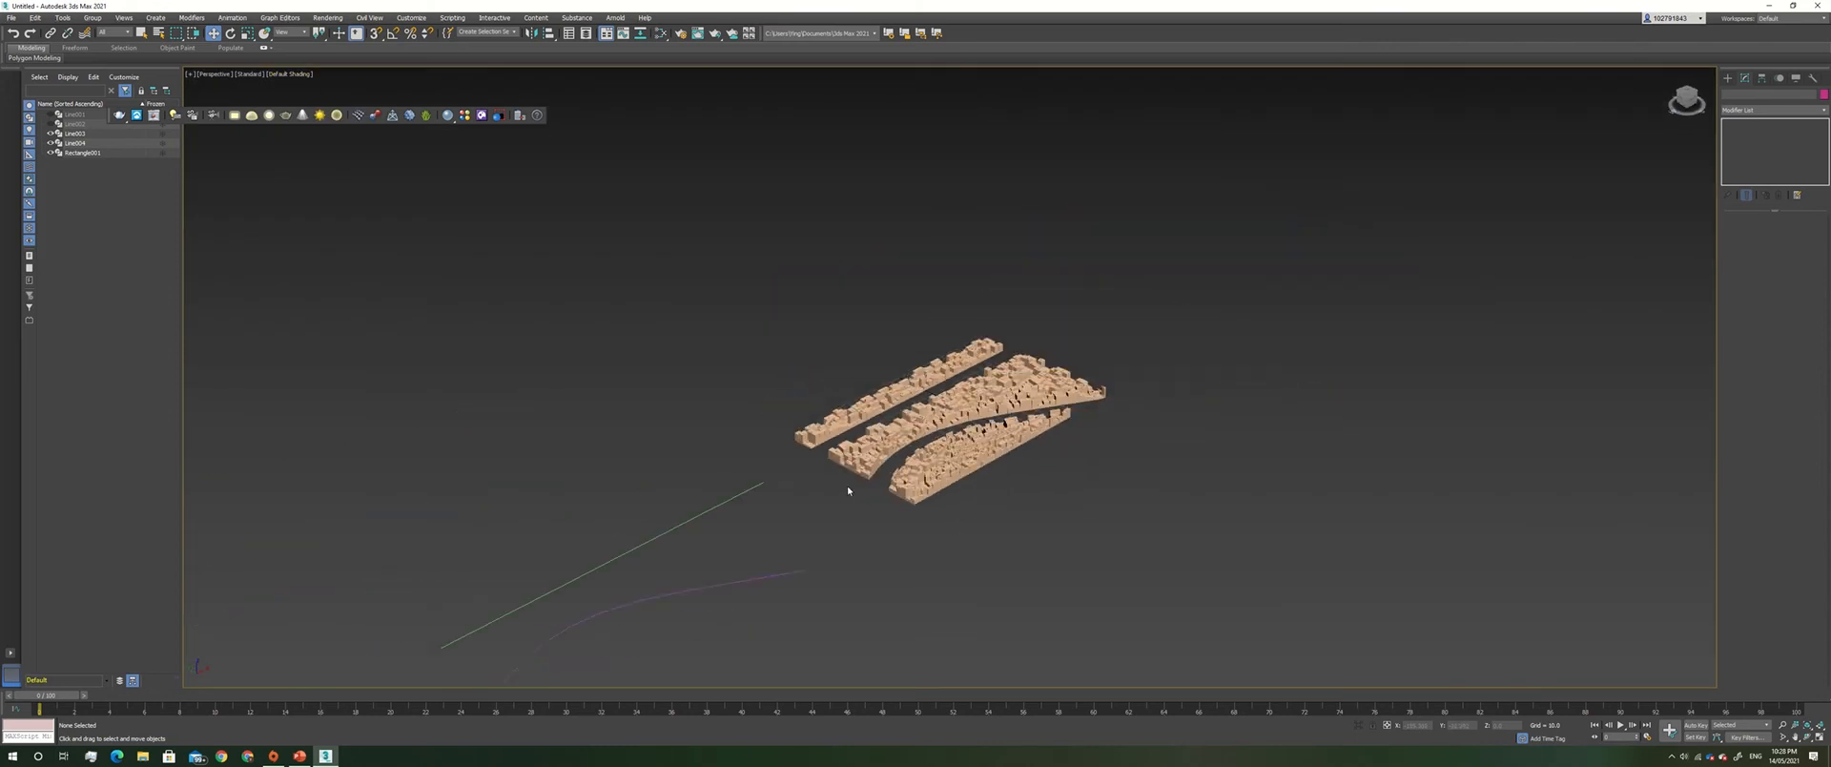
left_click_drag(521, 425, 522, 426)
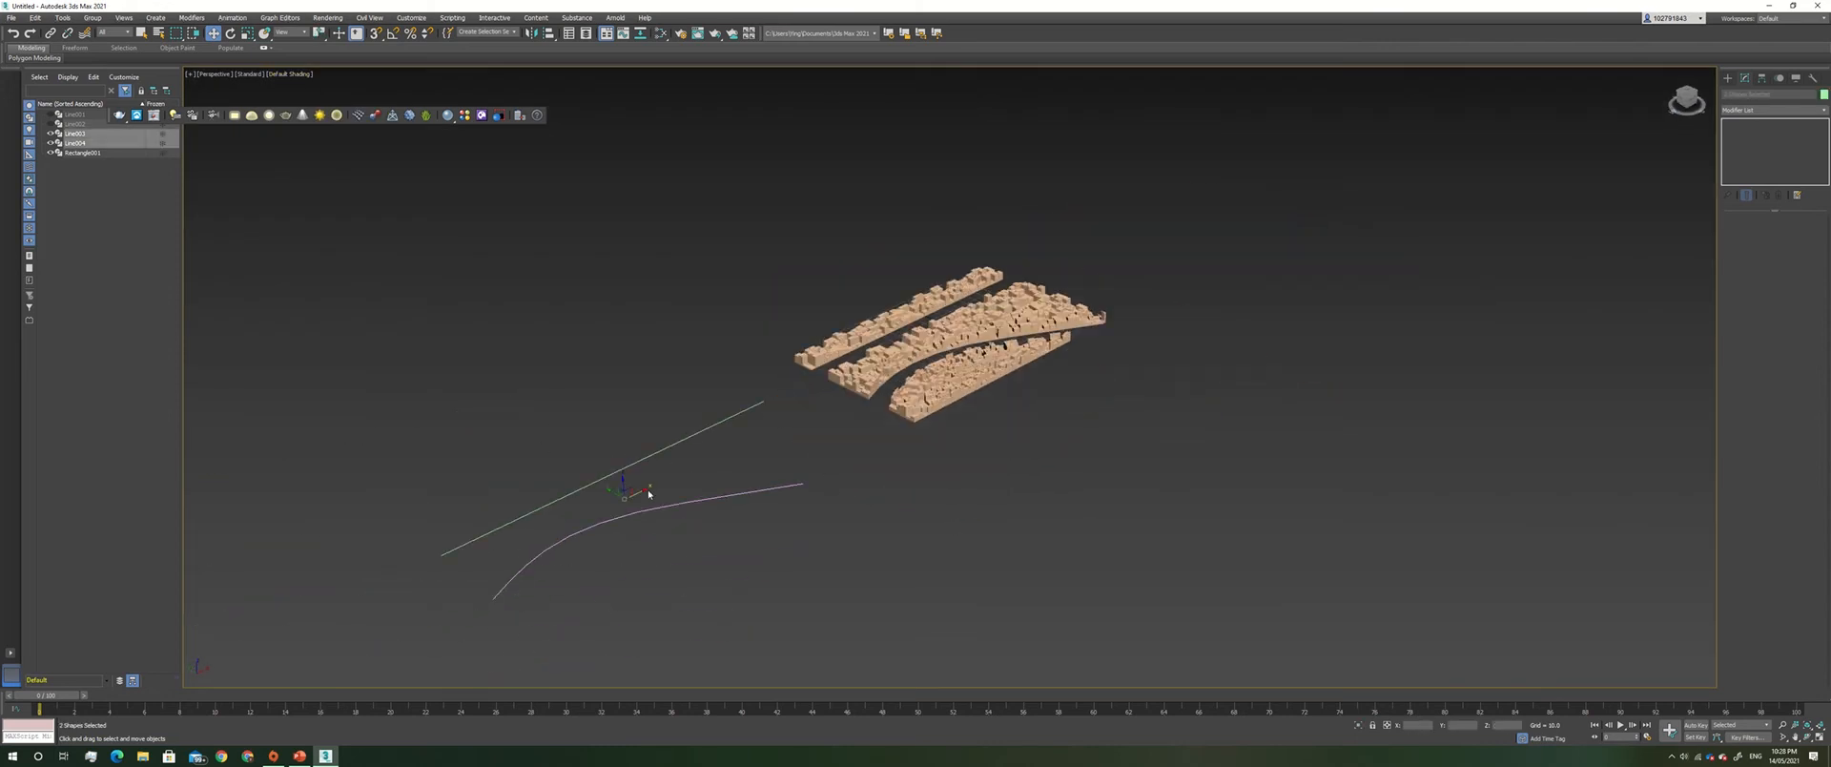
left_click_drag(648, 493, 980, 318)
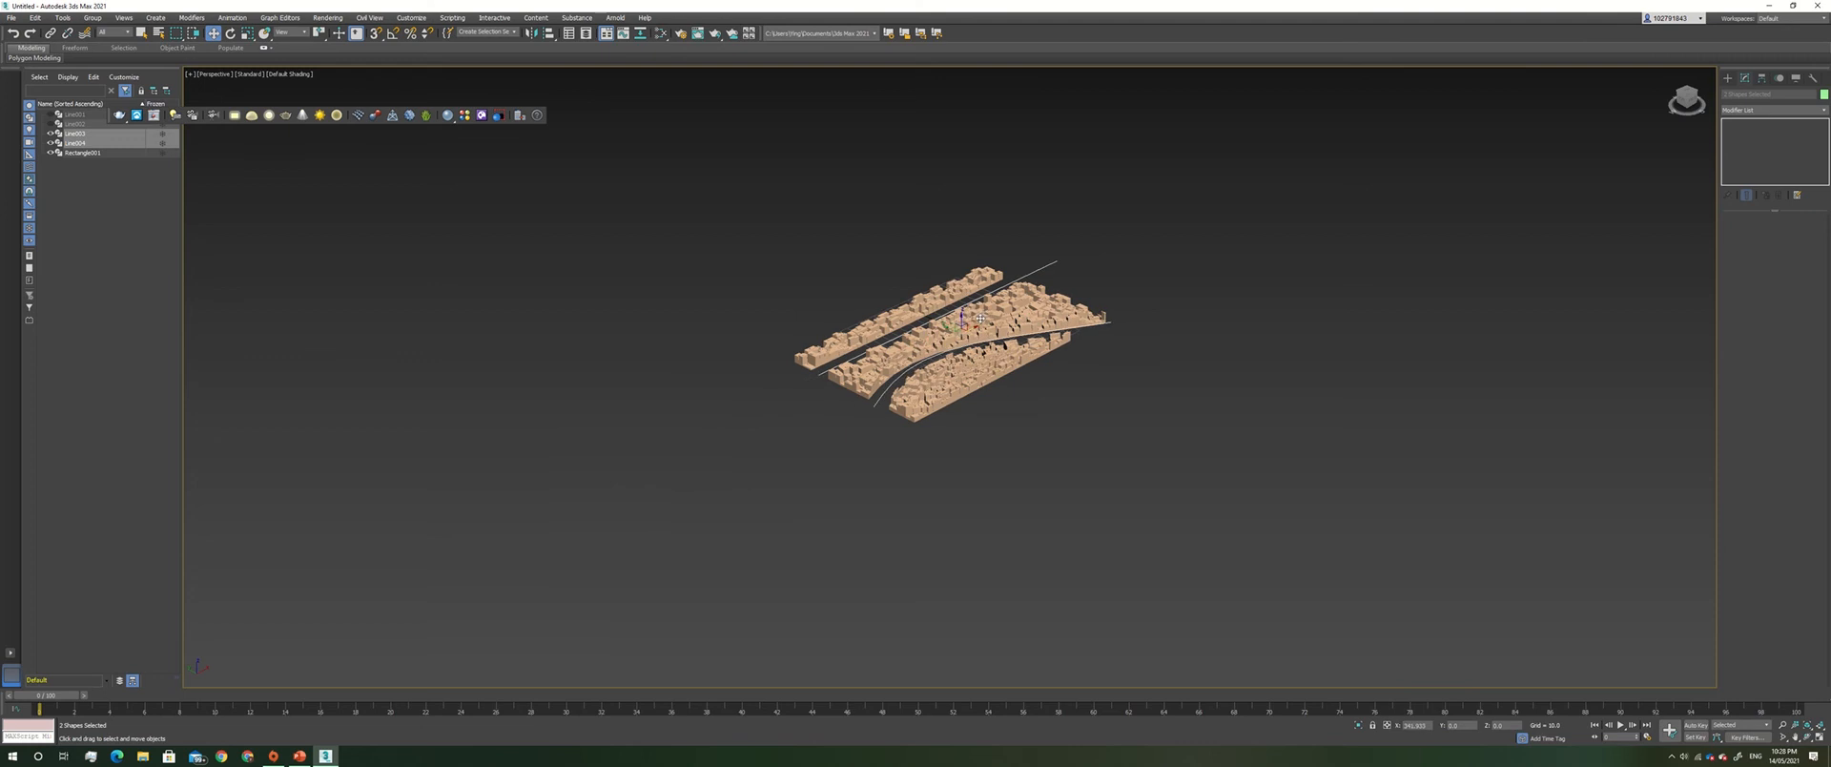
Centre the curved line within the curved road gap in the Top view and return to the perspective view.
left_click(215, 81)
left_click(213, 74)
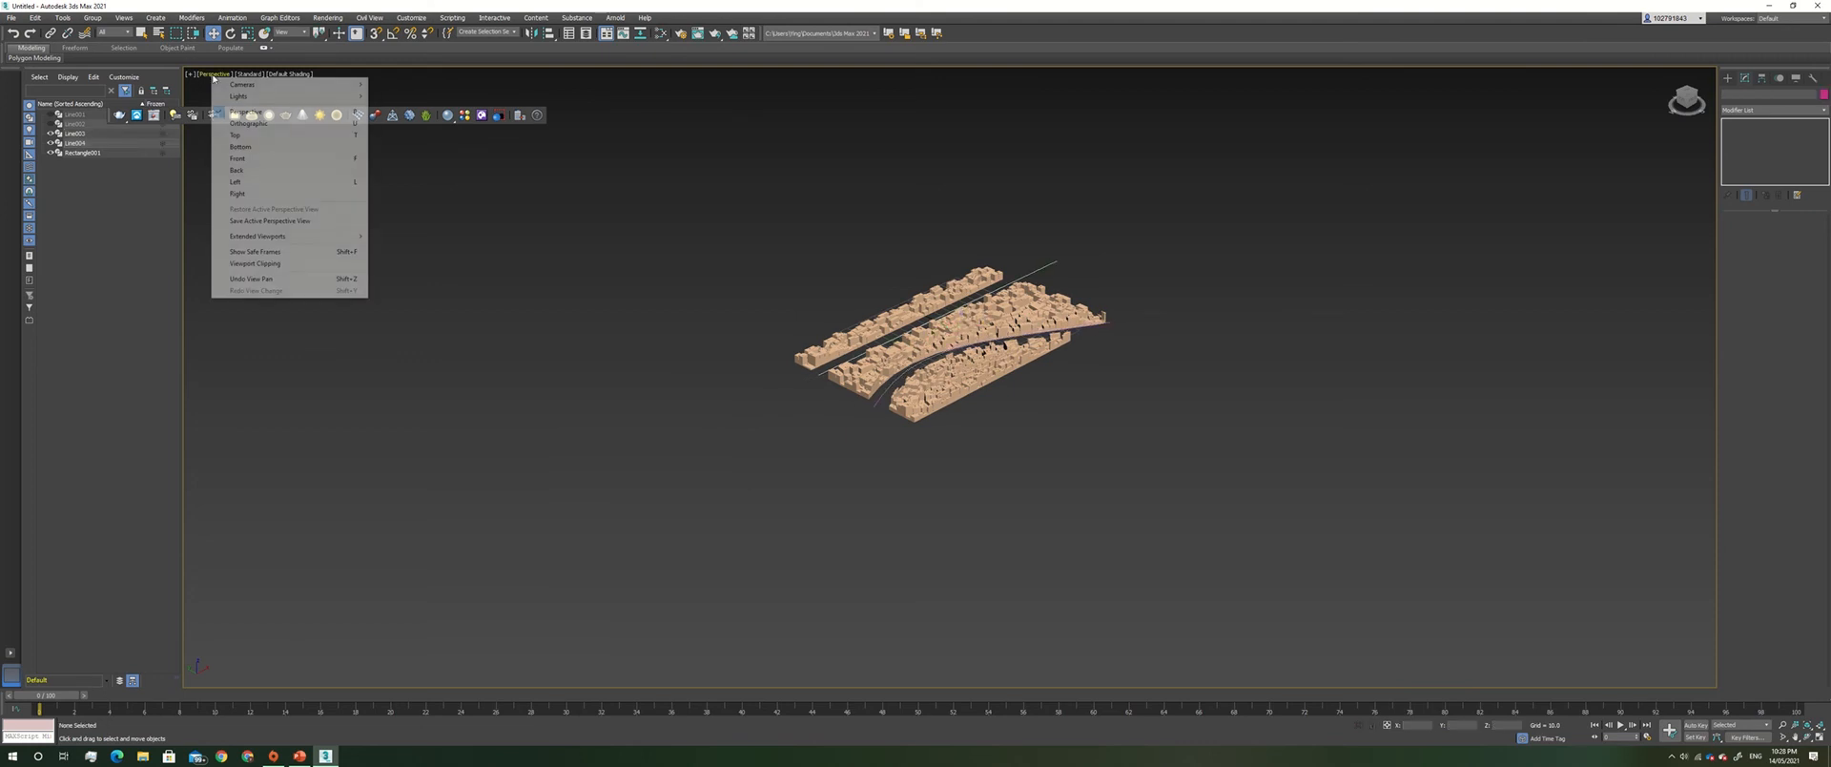
left_click(261, 134)
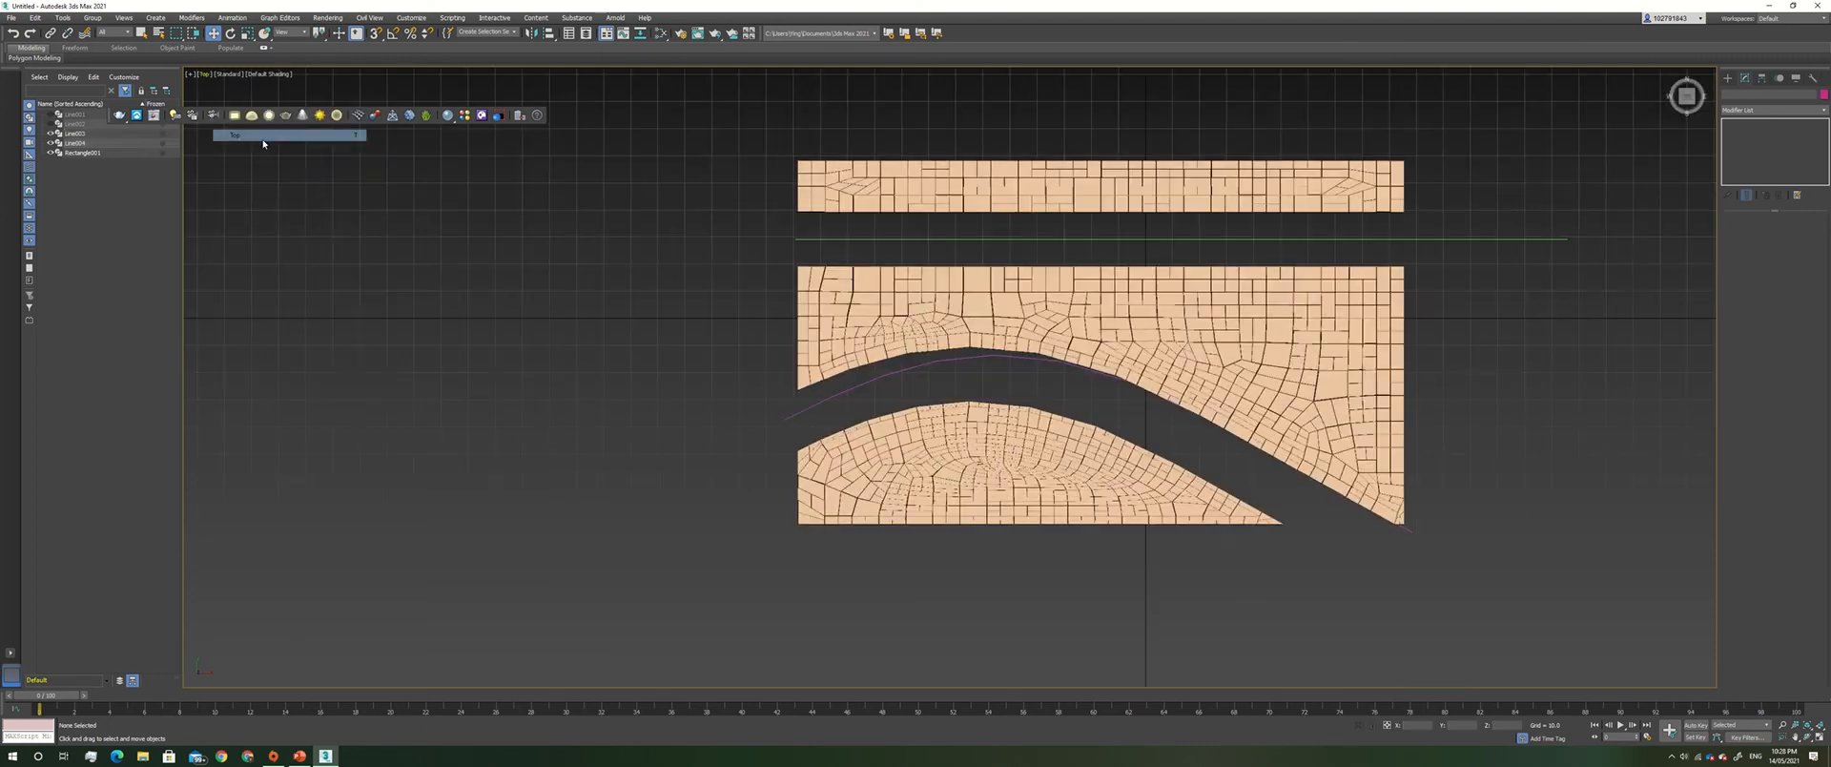
left_click(1024, 365)
left_click_drag(1135, 426, 1144, 477)
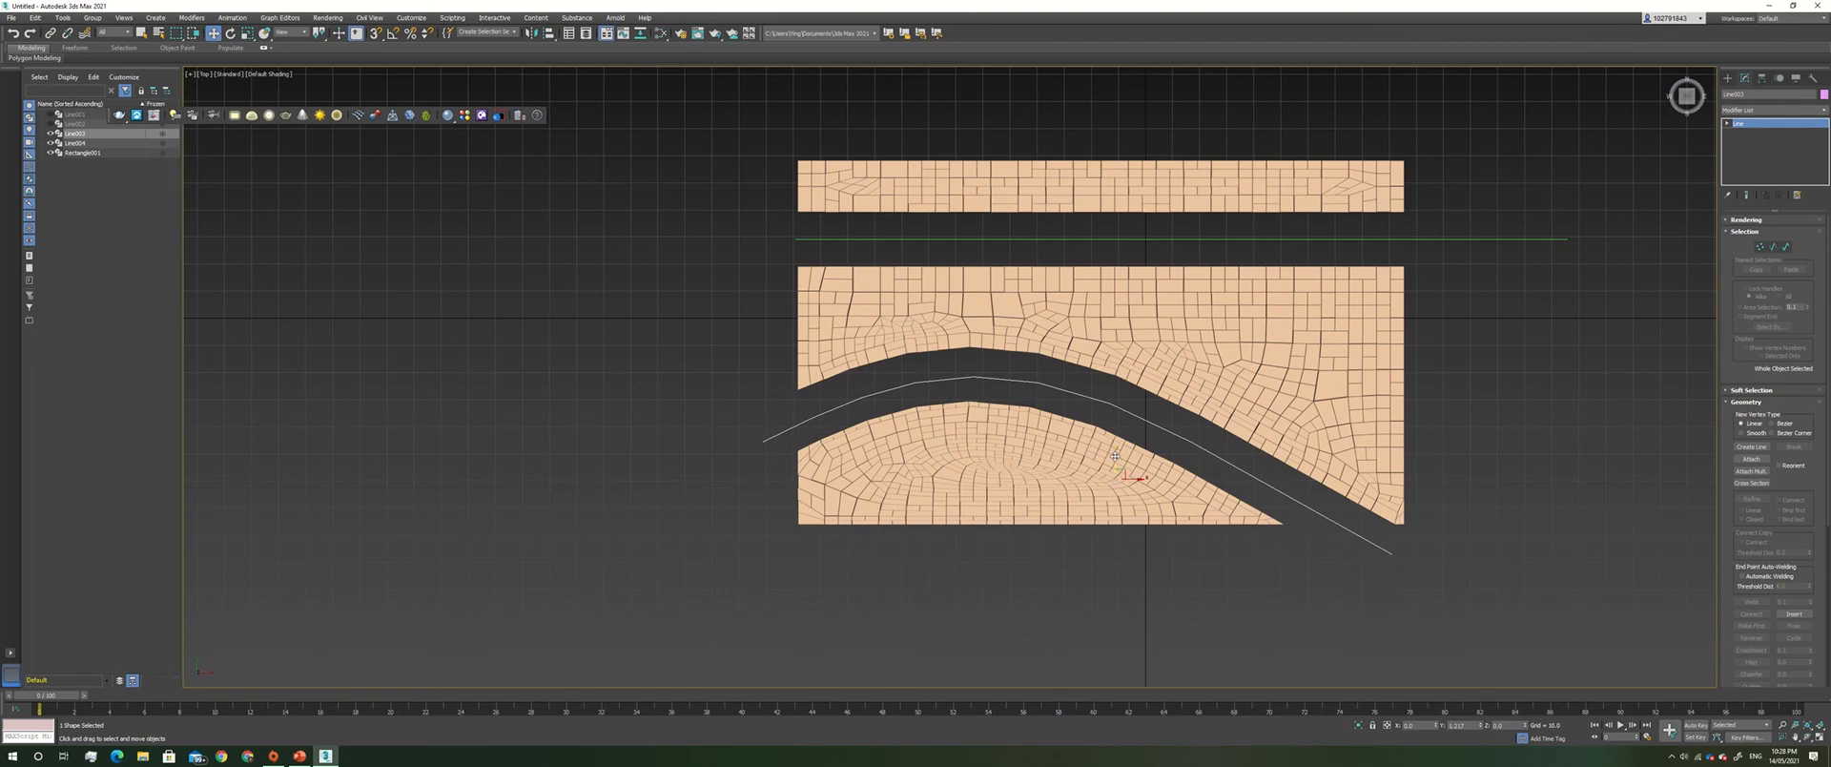
left_click(1454, 419)
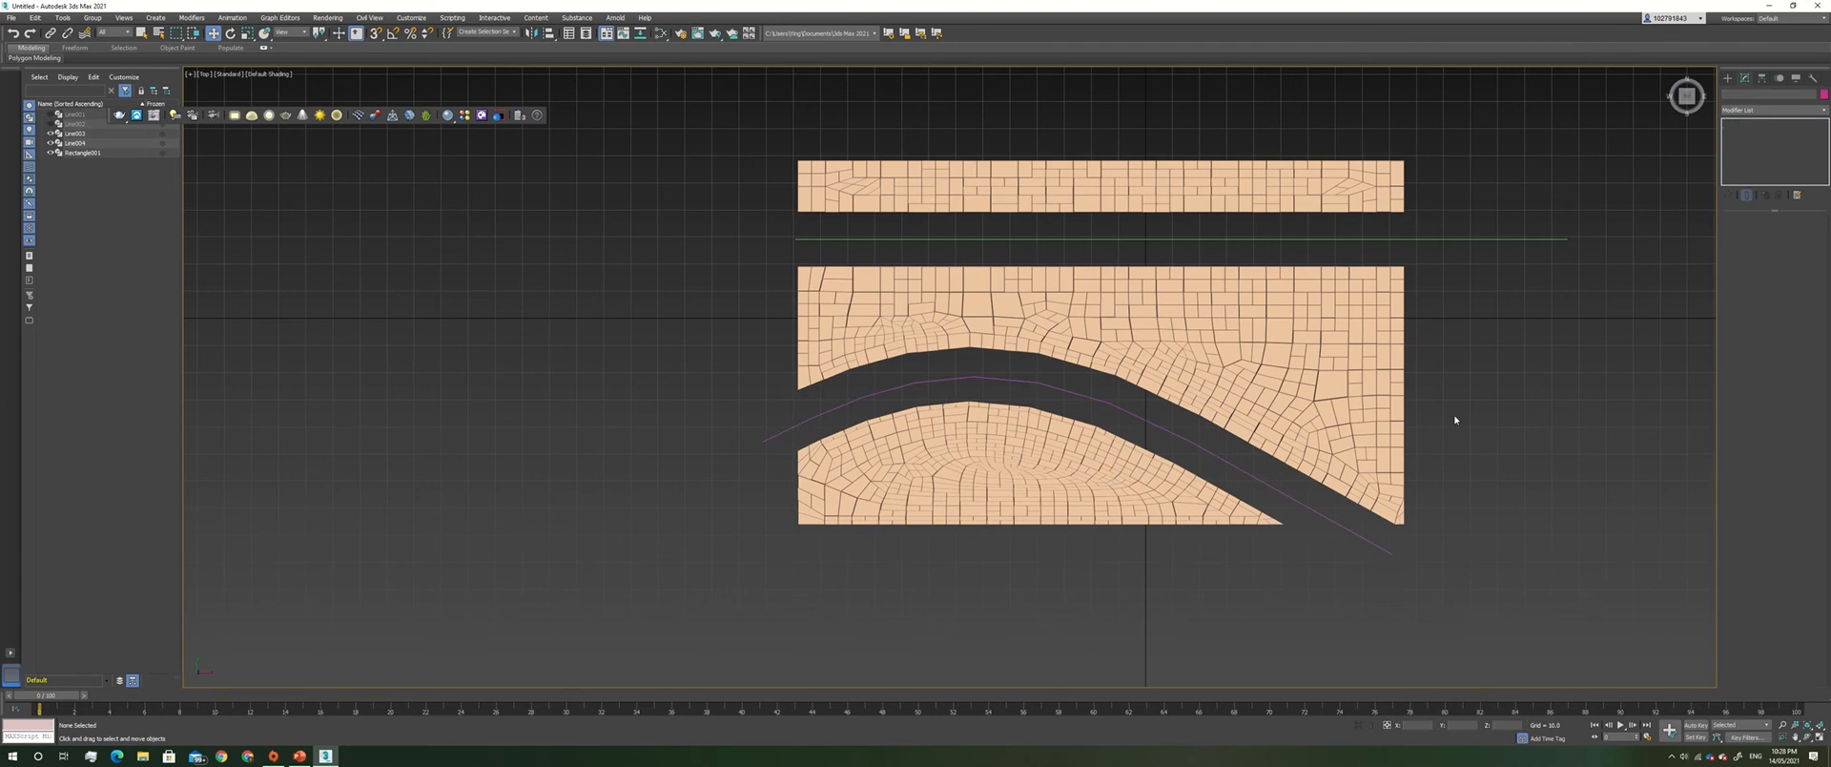
left_click(202, 76)
left_click(229, 114)
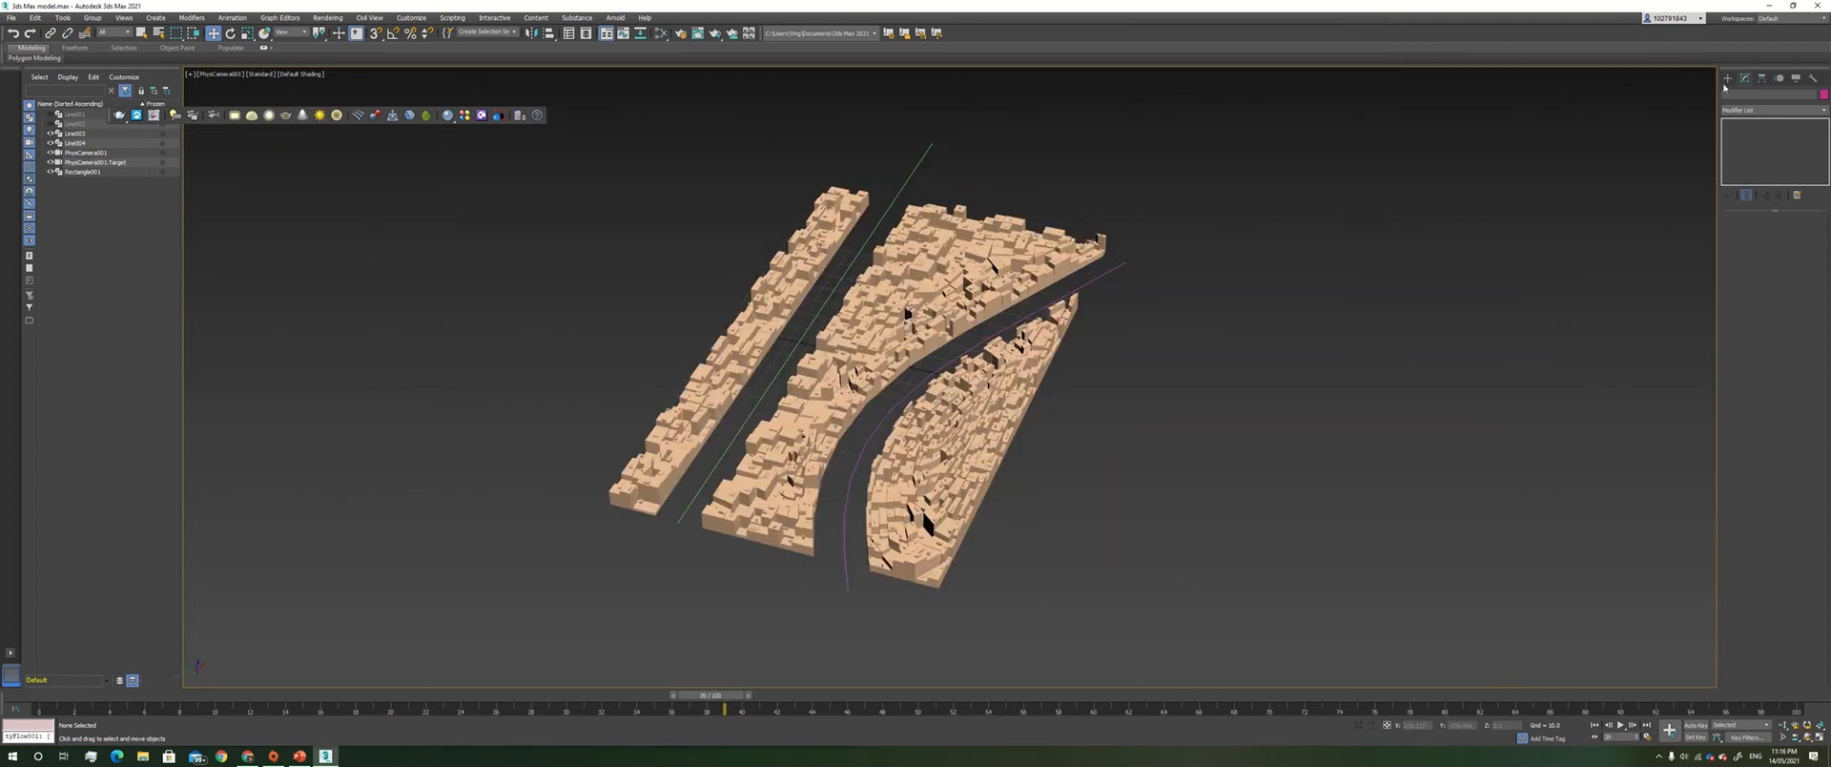
Create a tyFlow object in the empty area beside the city.
left_click(1727, 79)
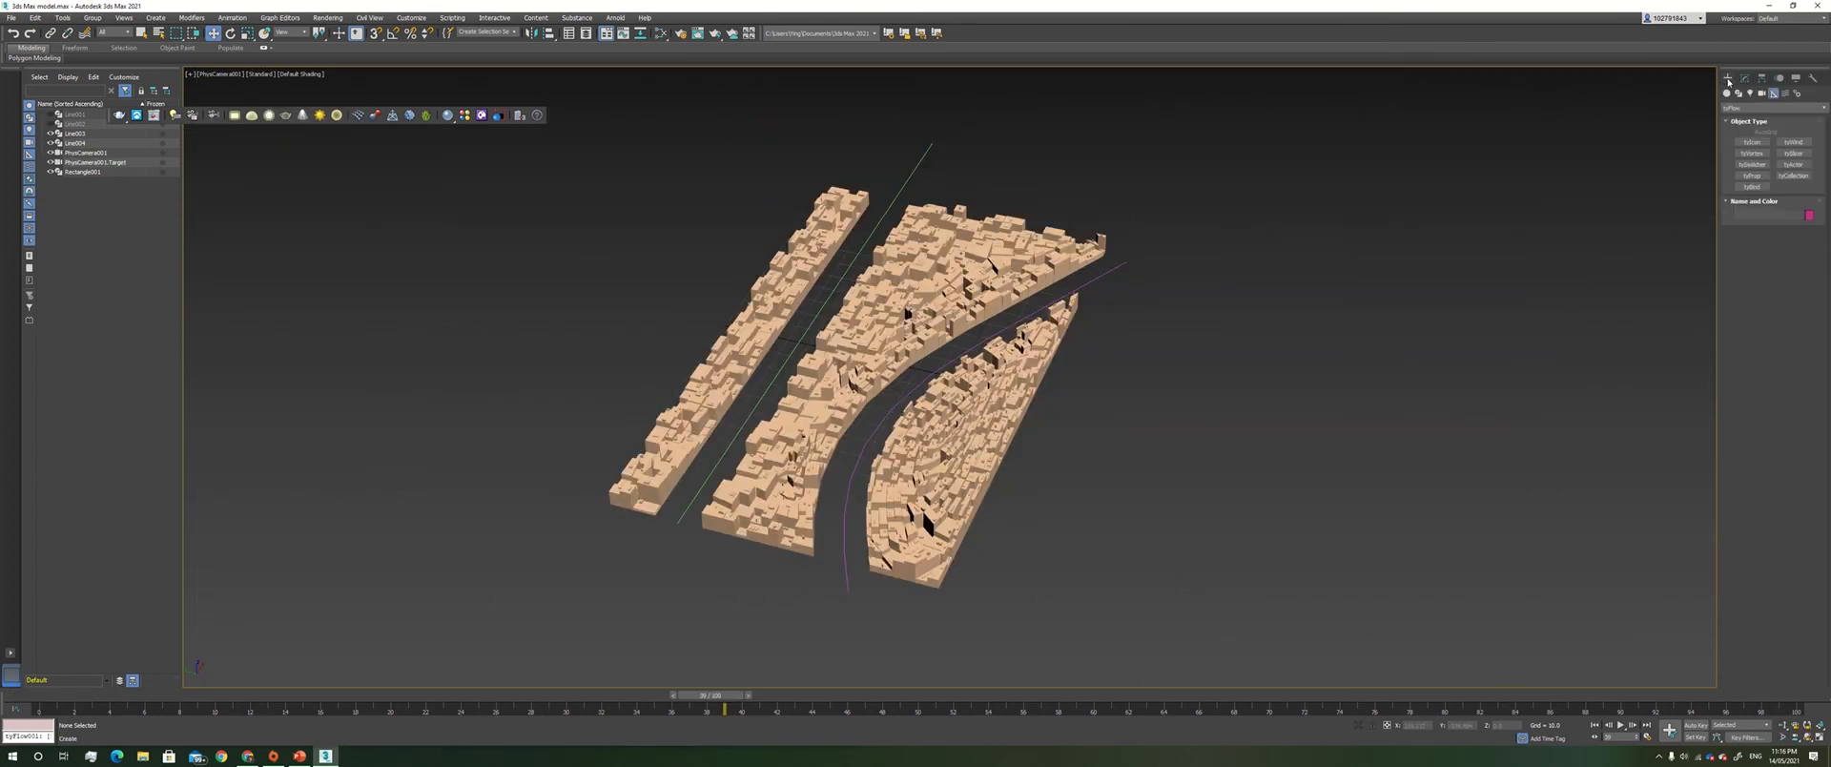
left_click(1751, 108)
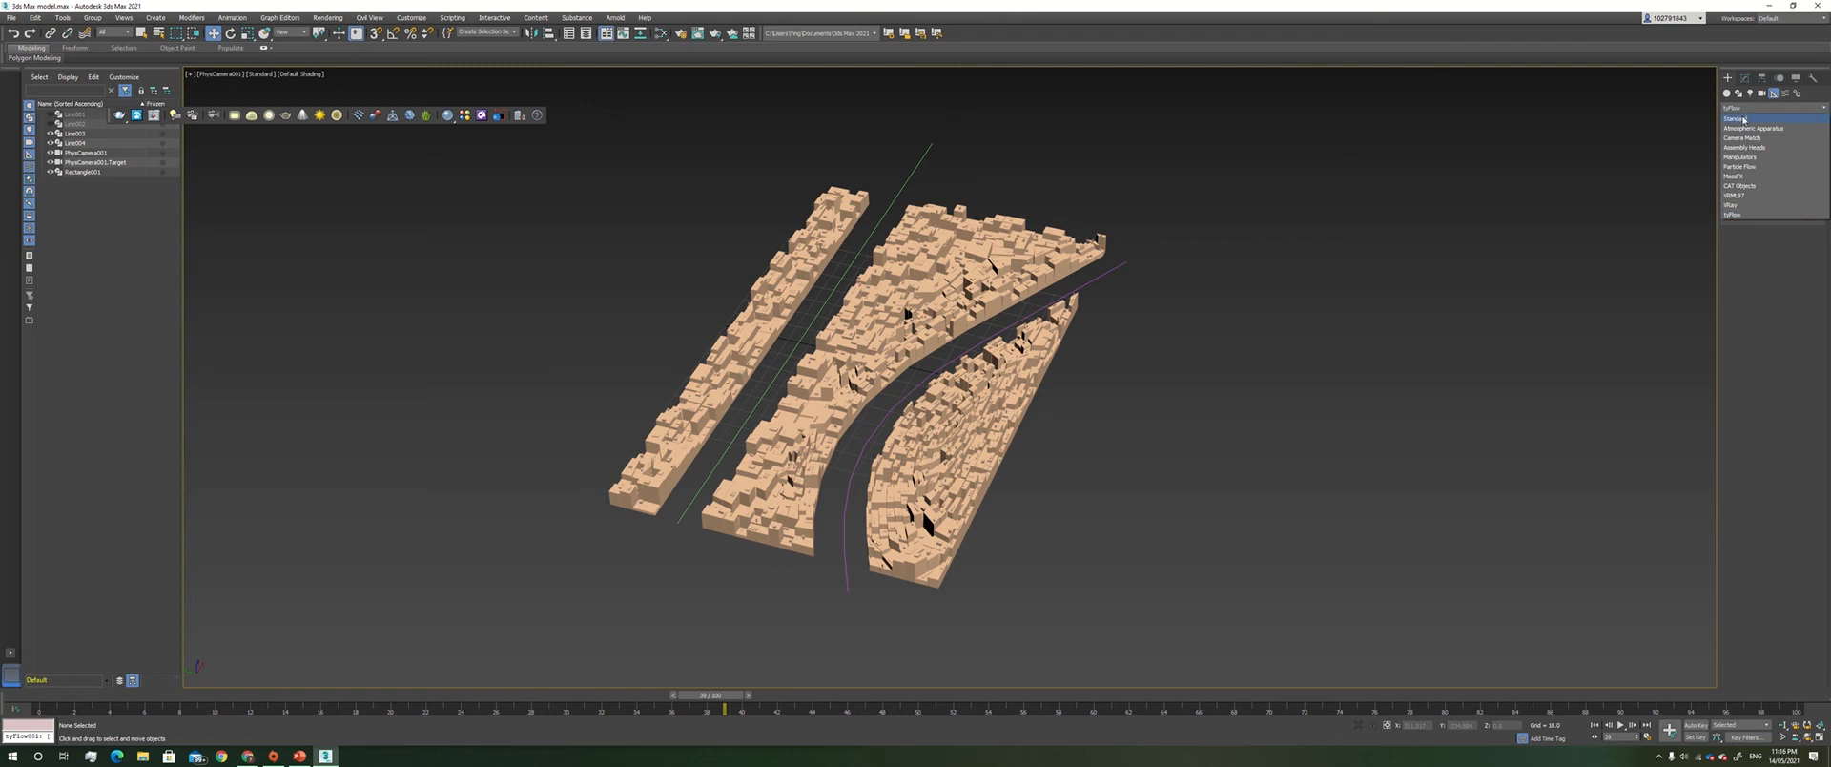
left_click(1743, 119)
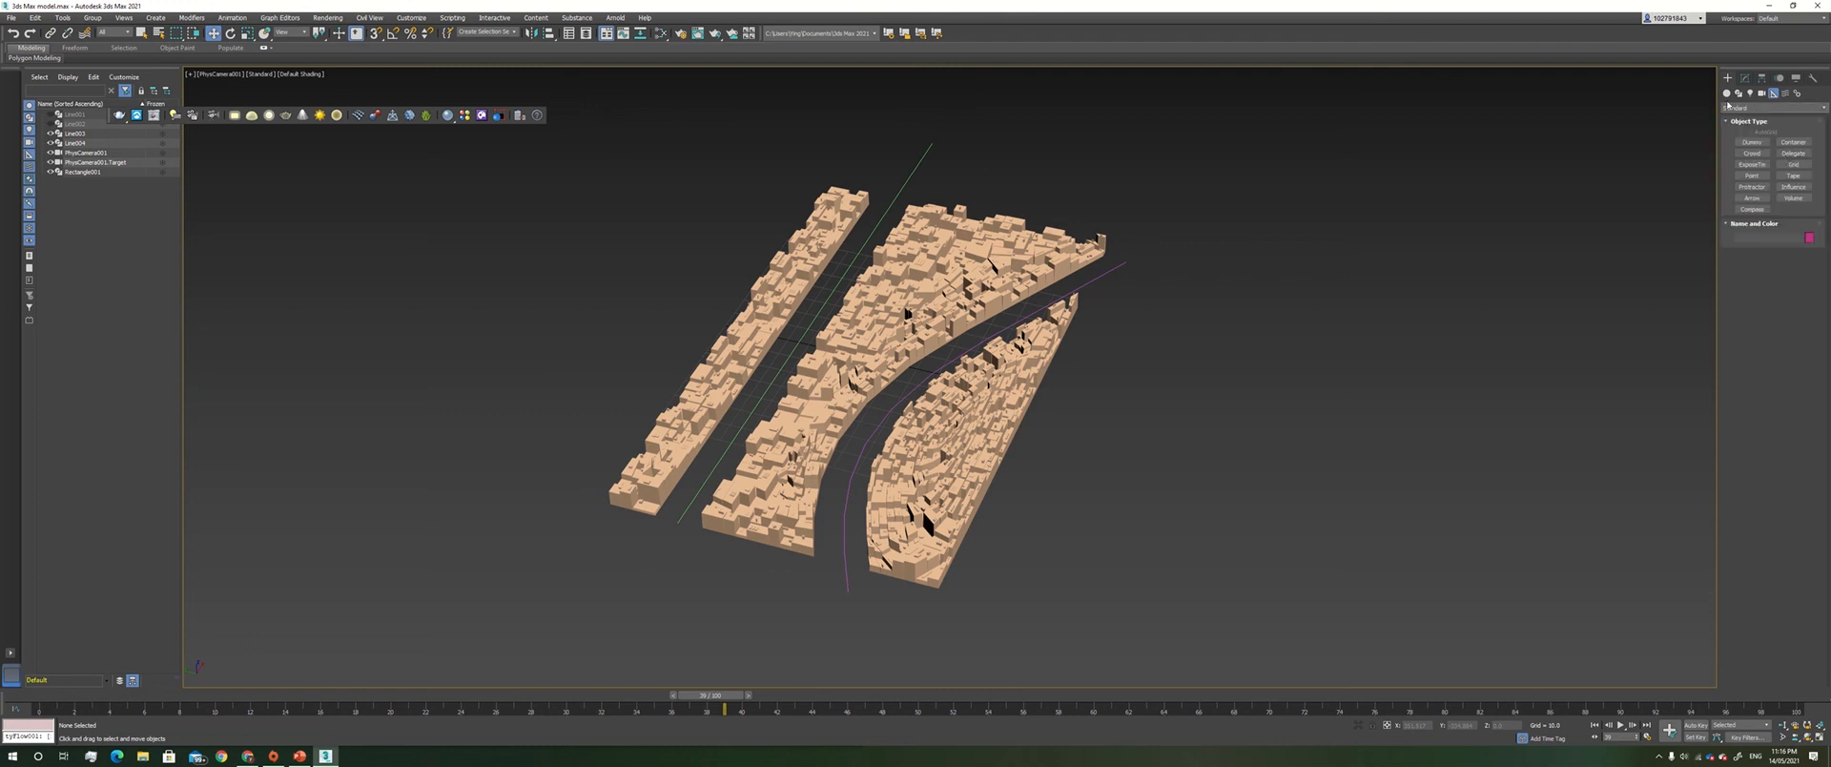
left_click(1725, 93)
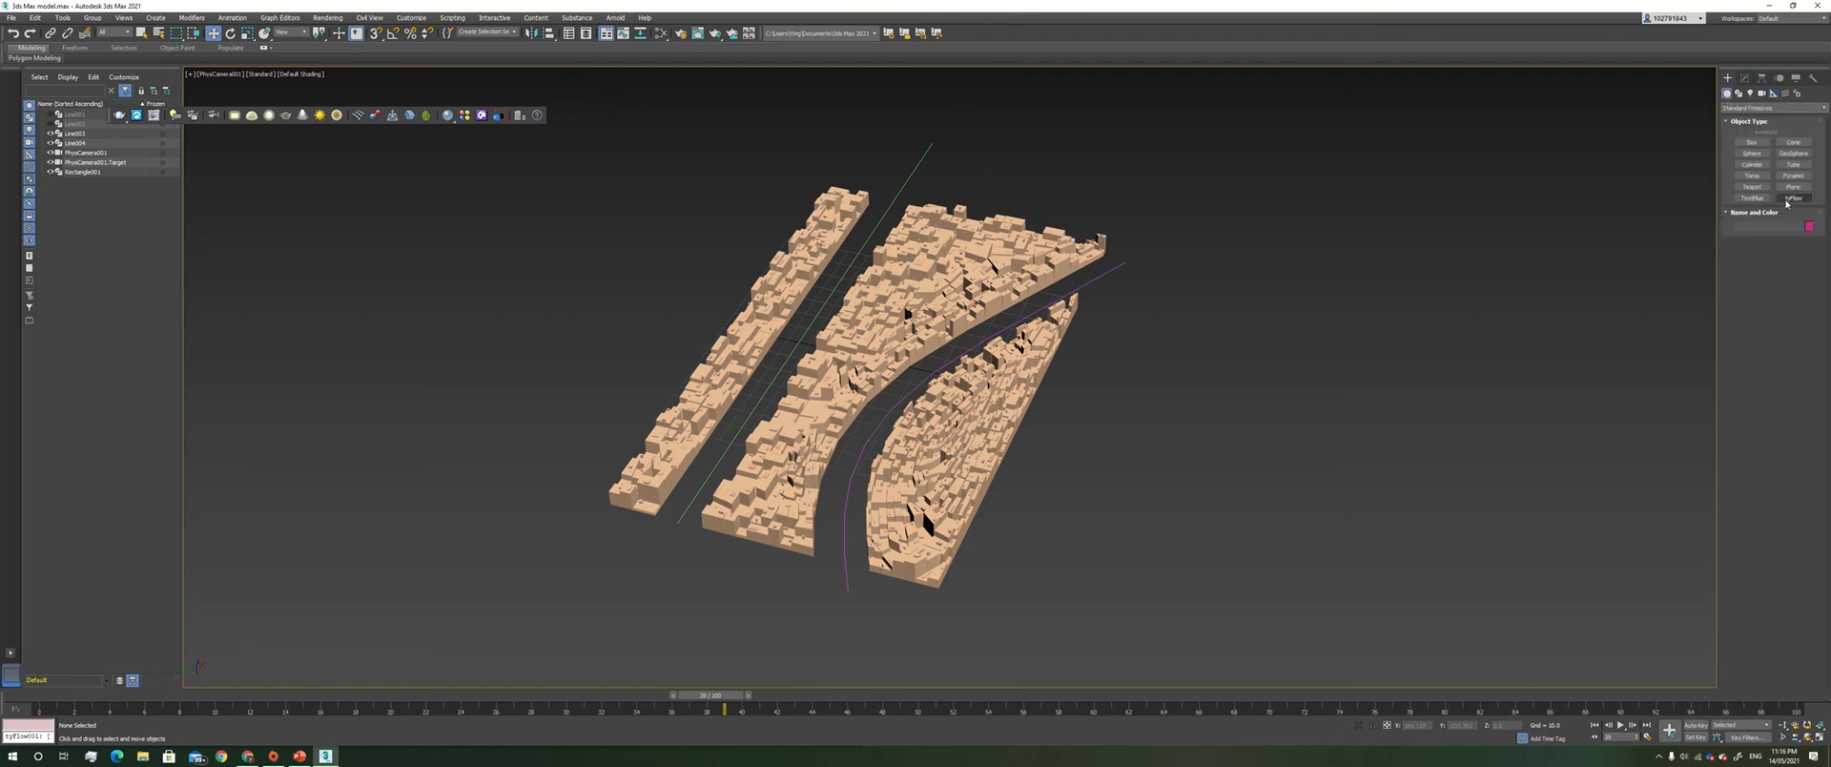
left_click(1793, 198)
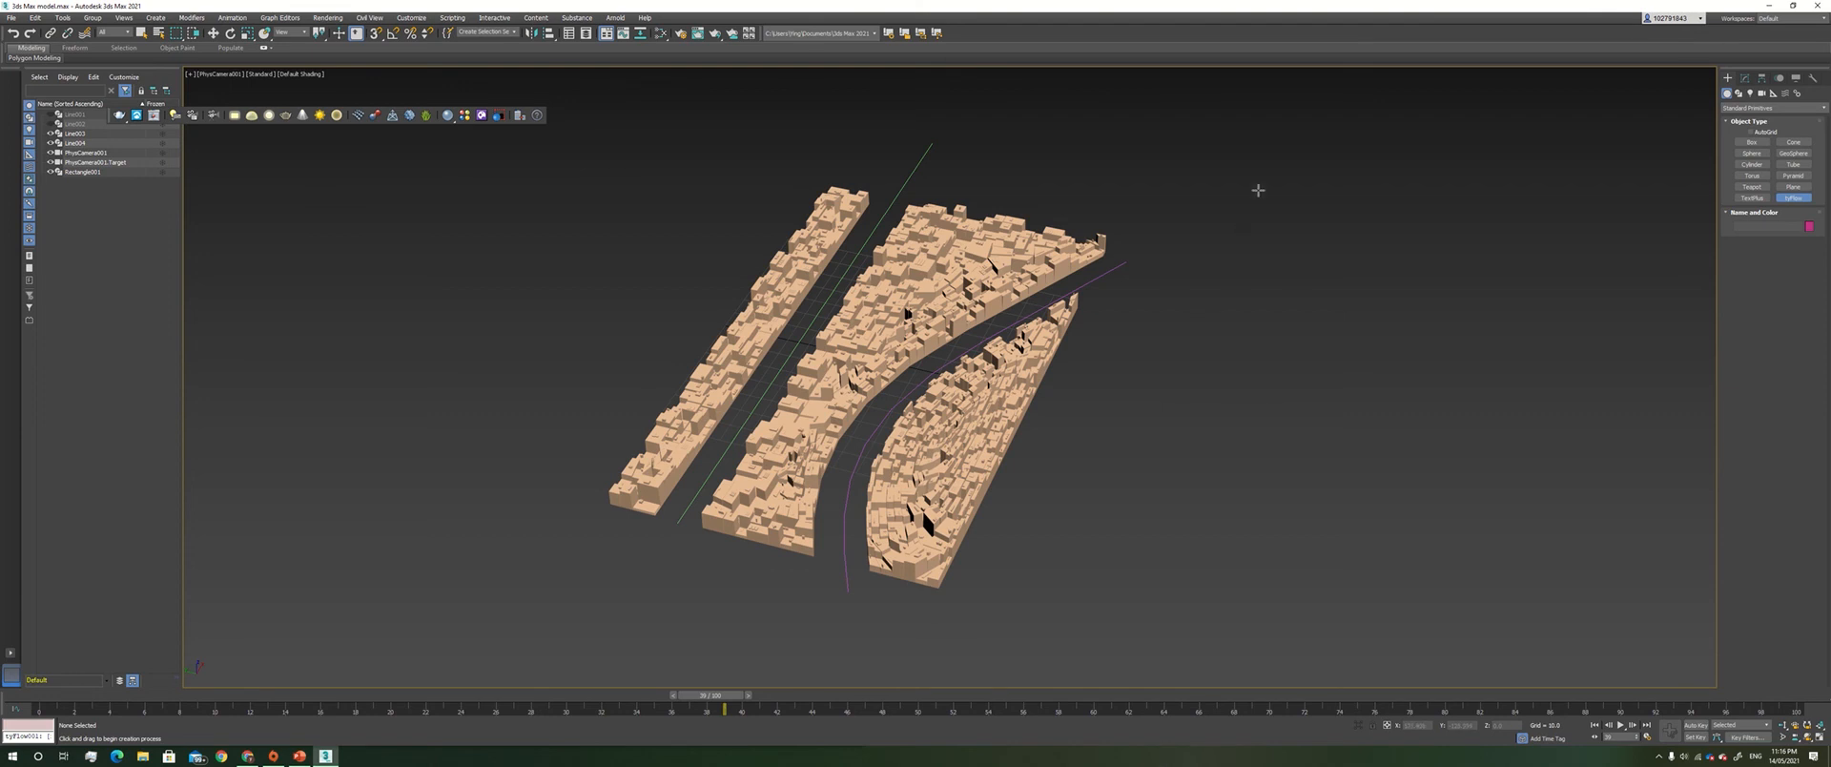
left_click(1276, 170)
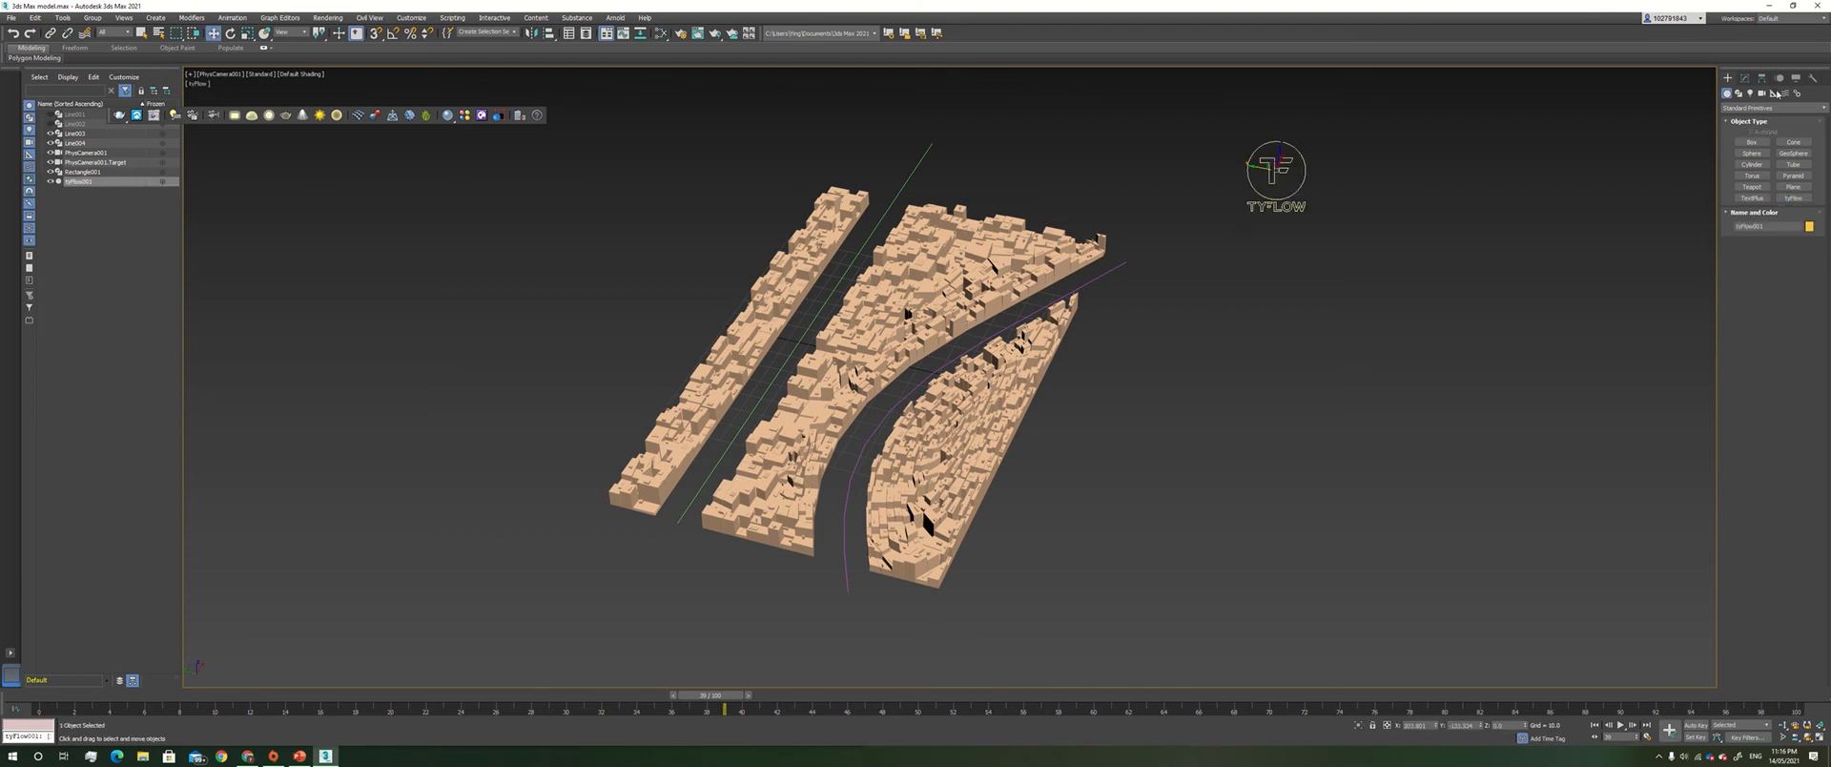
Create a rectangular tyIcon helper at the near end of the straight road.
left_click(1772, 92)
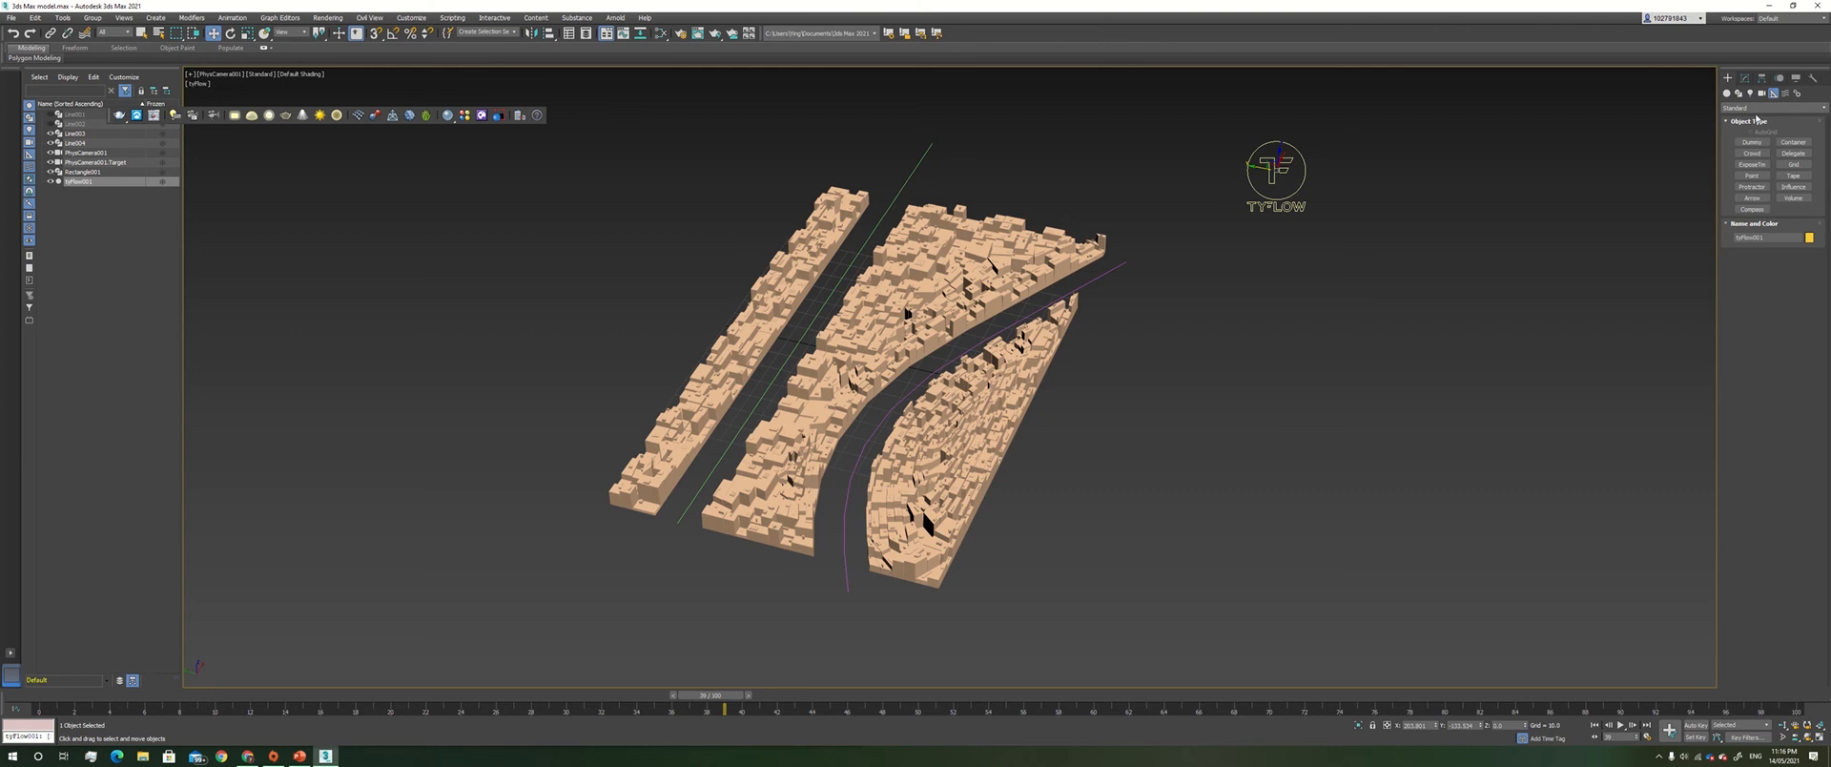
left_click(1771, 108)
left_click(1749, 216)
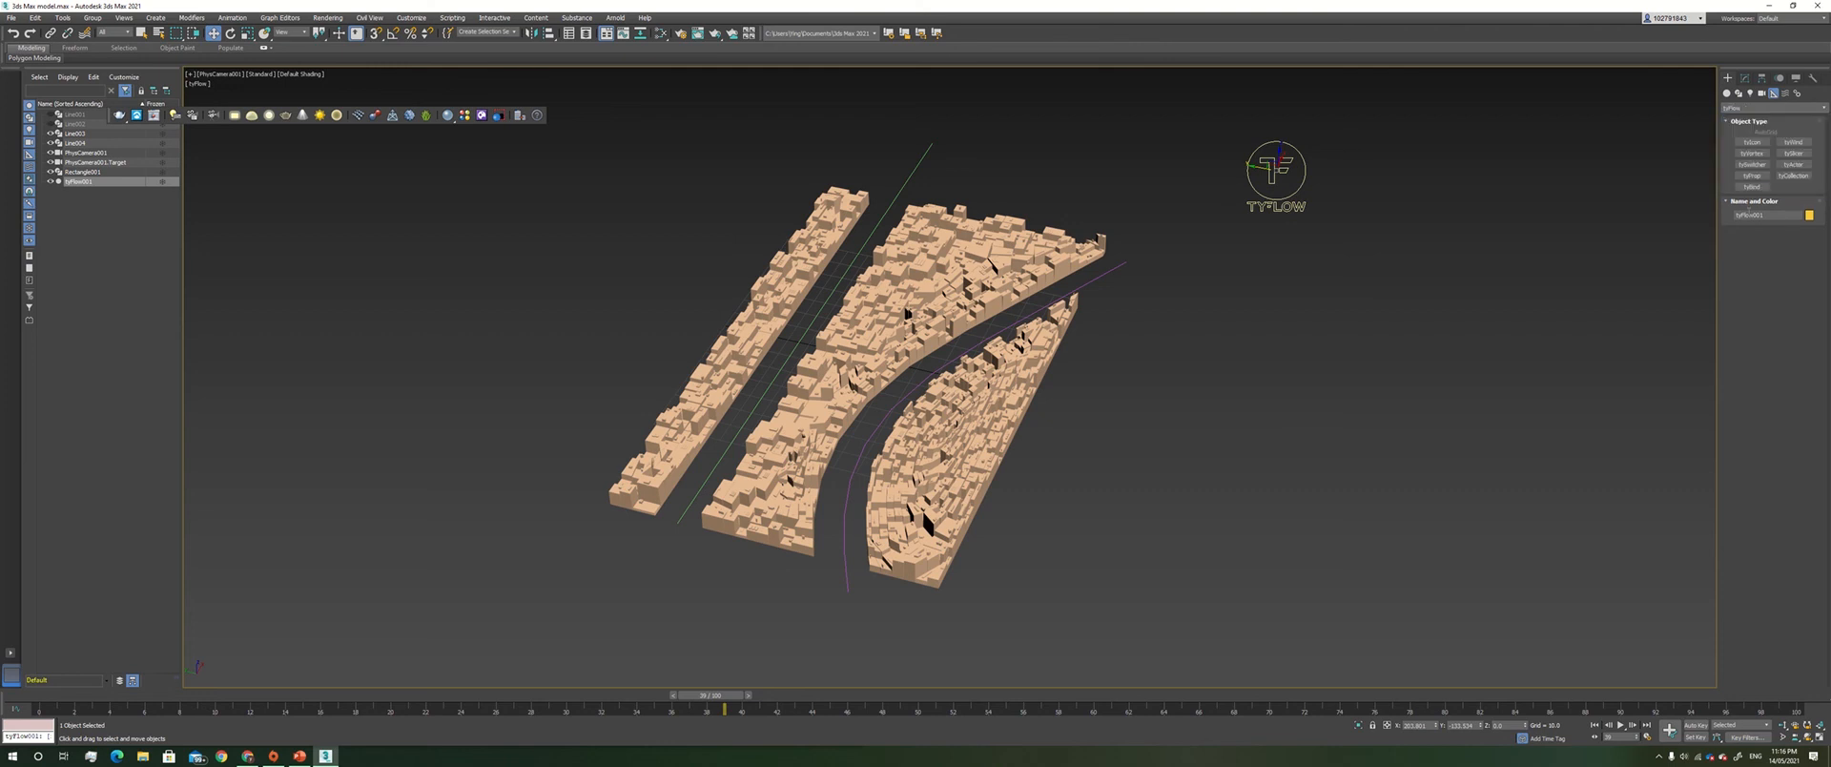
left_click(1751, 141)
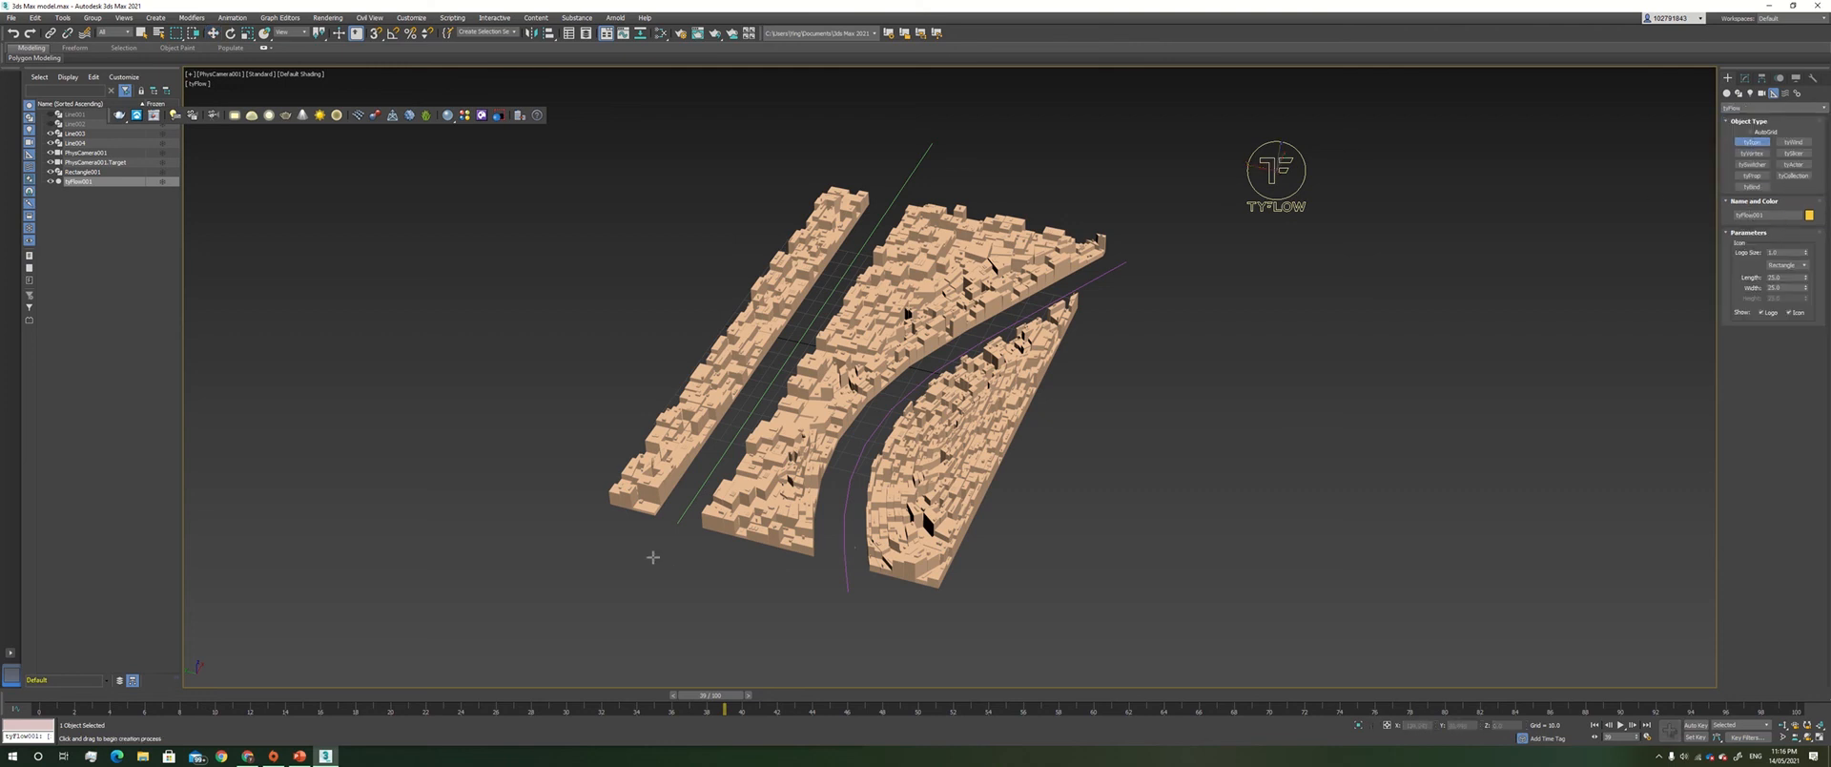
left_click_drag(675, 542, 696, 560)
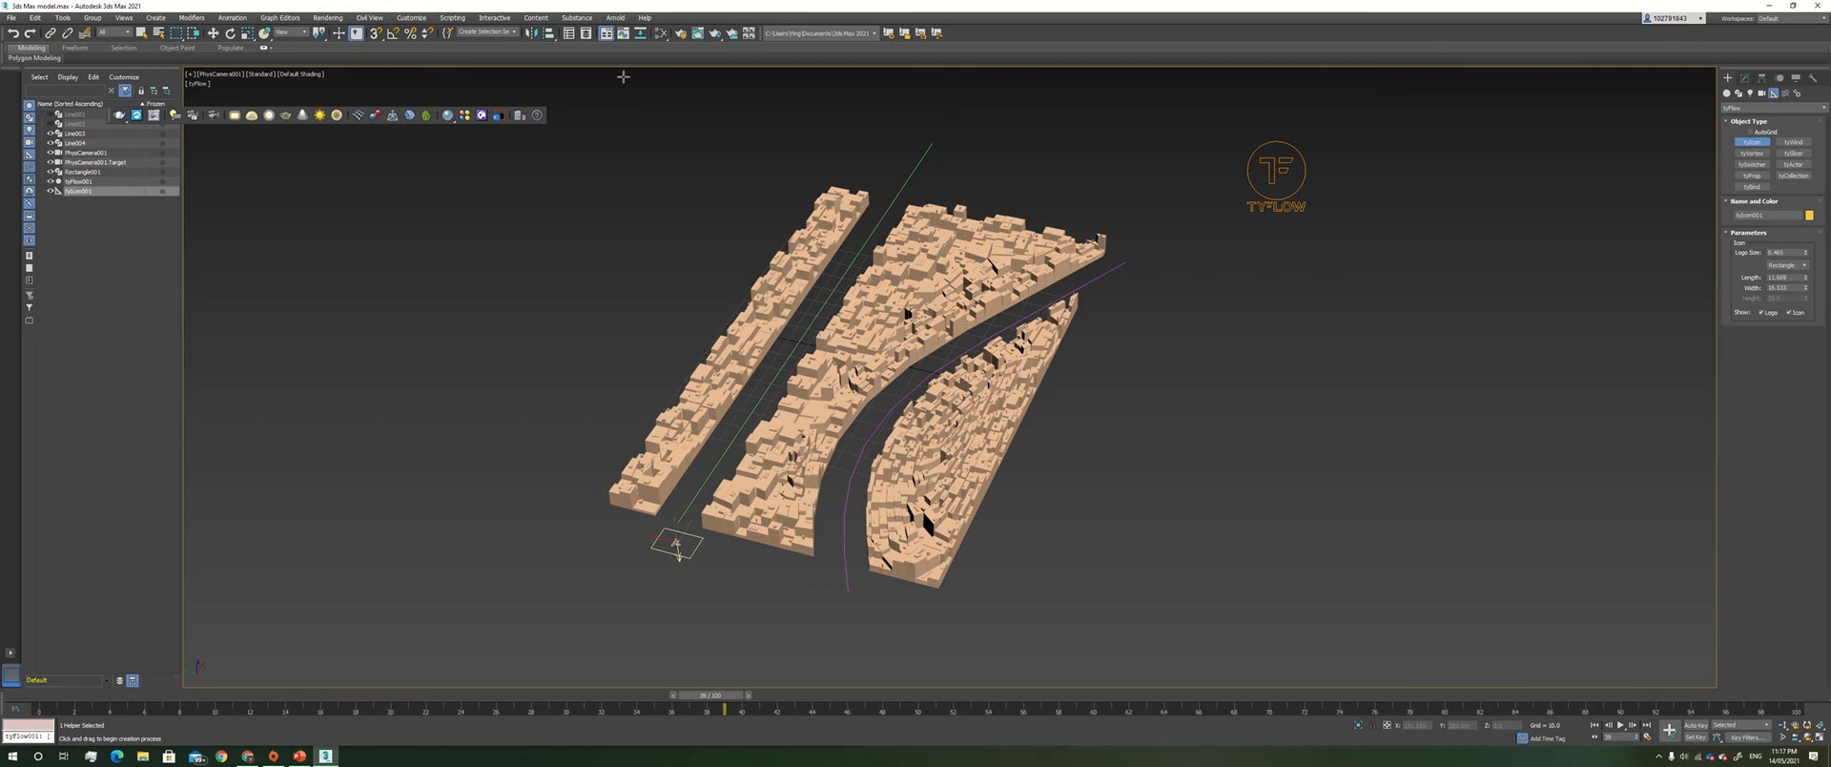
Rotate the tyIcon upright to face along the straight road and move it to the road's near end.
key("e")
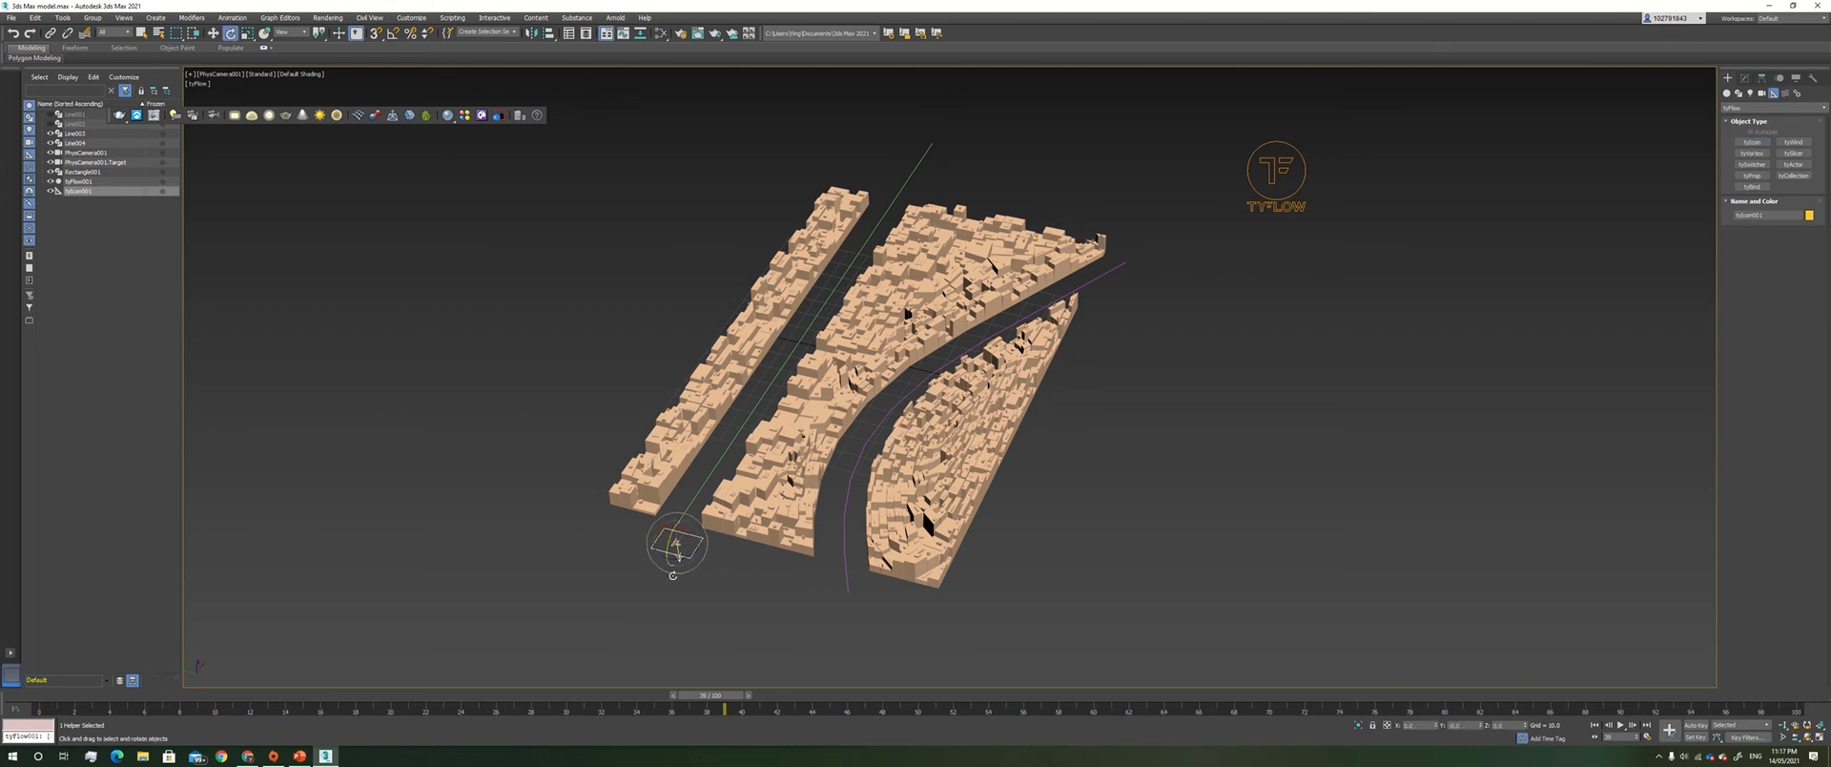
left_click_drag(672, 574, 750, 667)
left_click_drag(758, 669, 760, 673)
key("w")
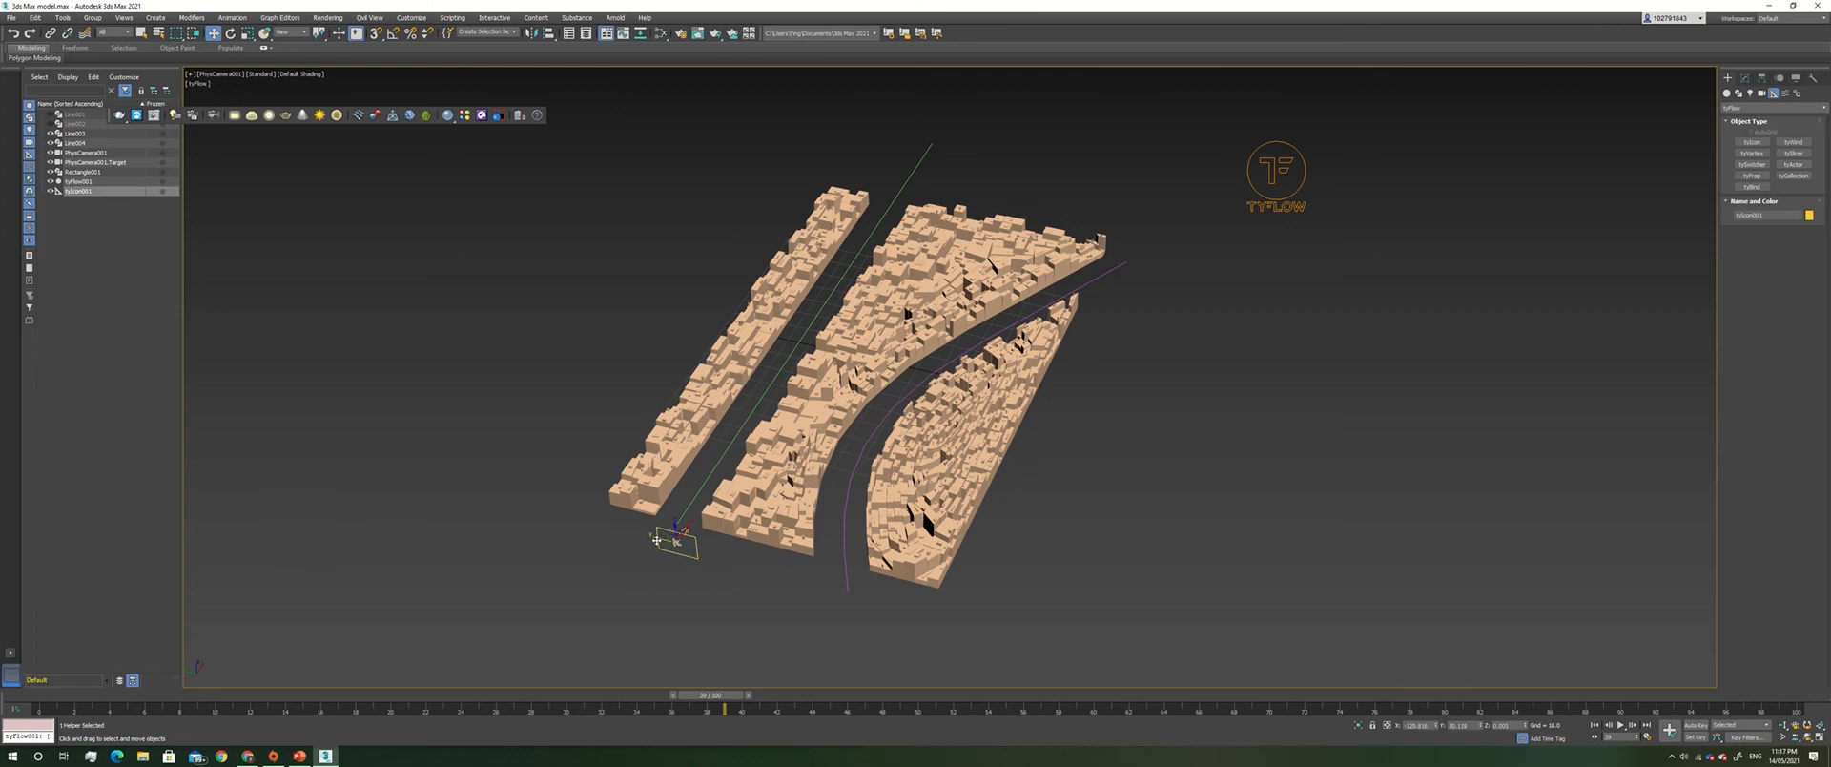
left_click_drag(658, 541, 664, 530)
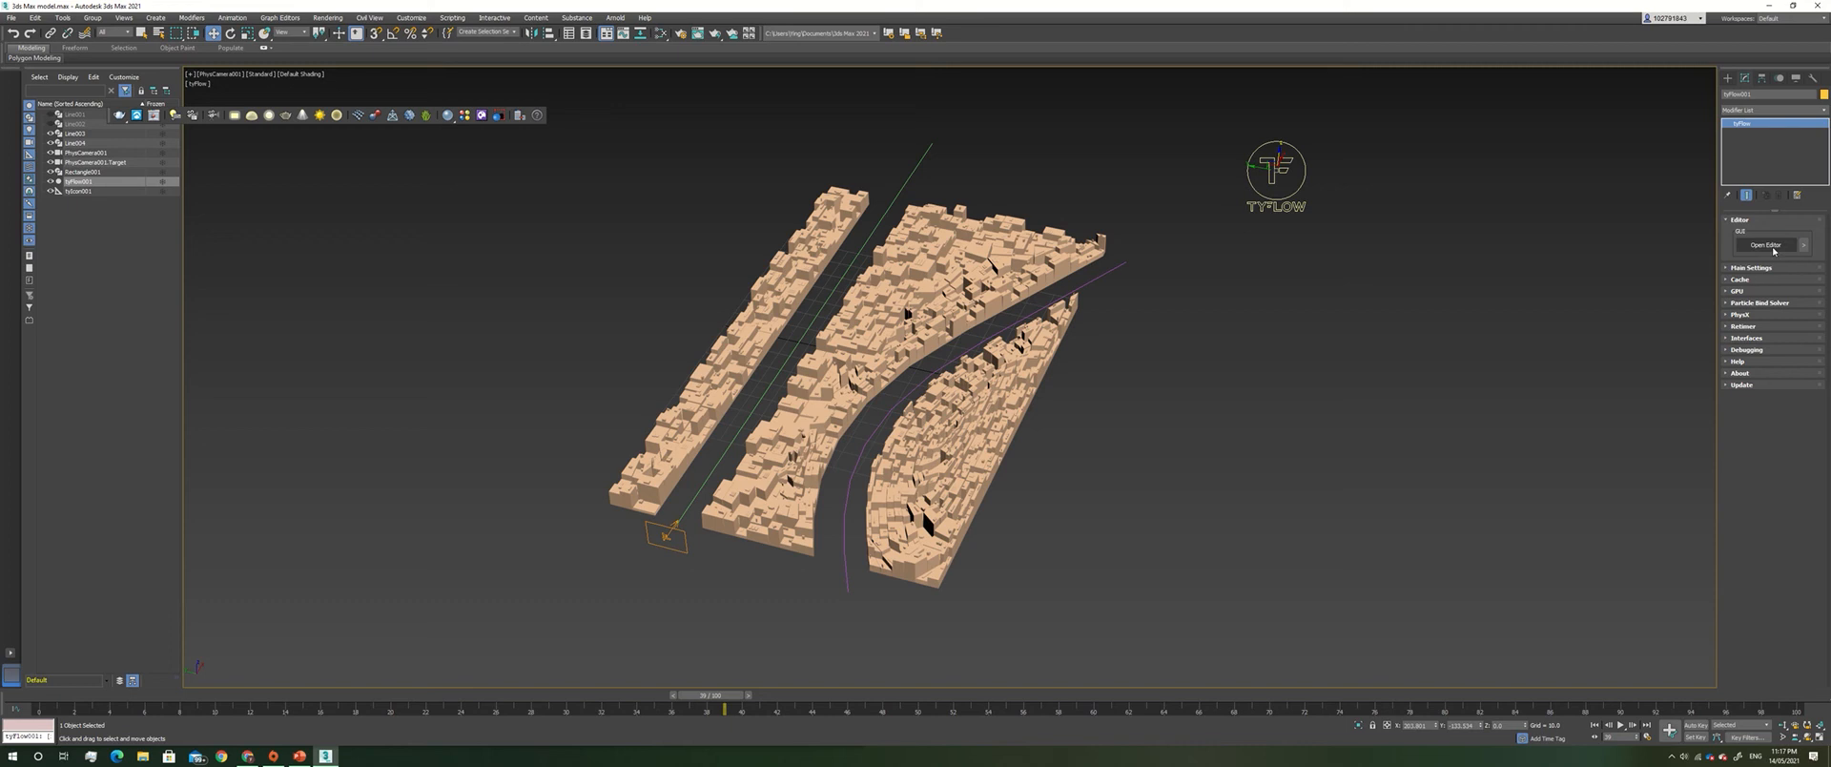
Open the tyFlow editor, create an event with a Birth operator and add a Position Icon operator to it.
left_click(1775, 252)
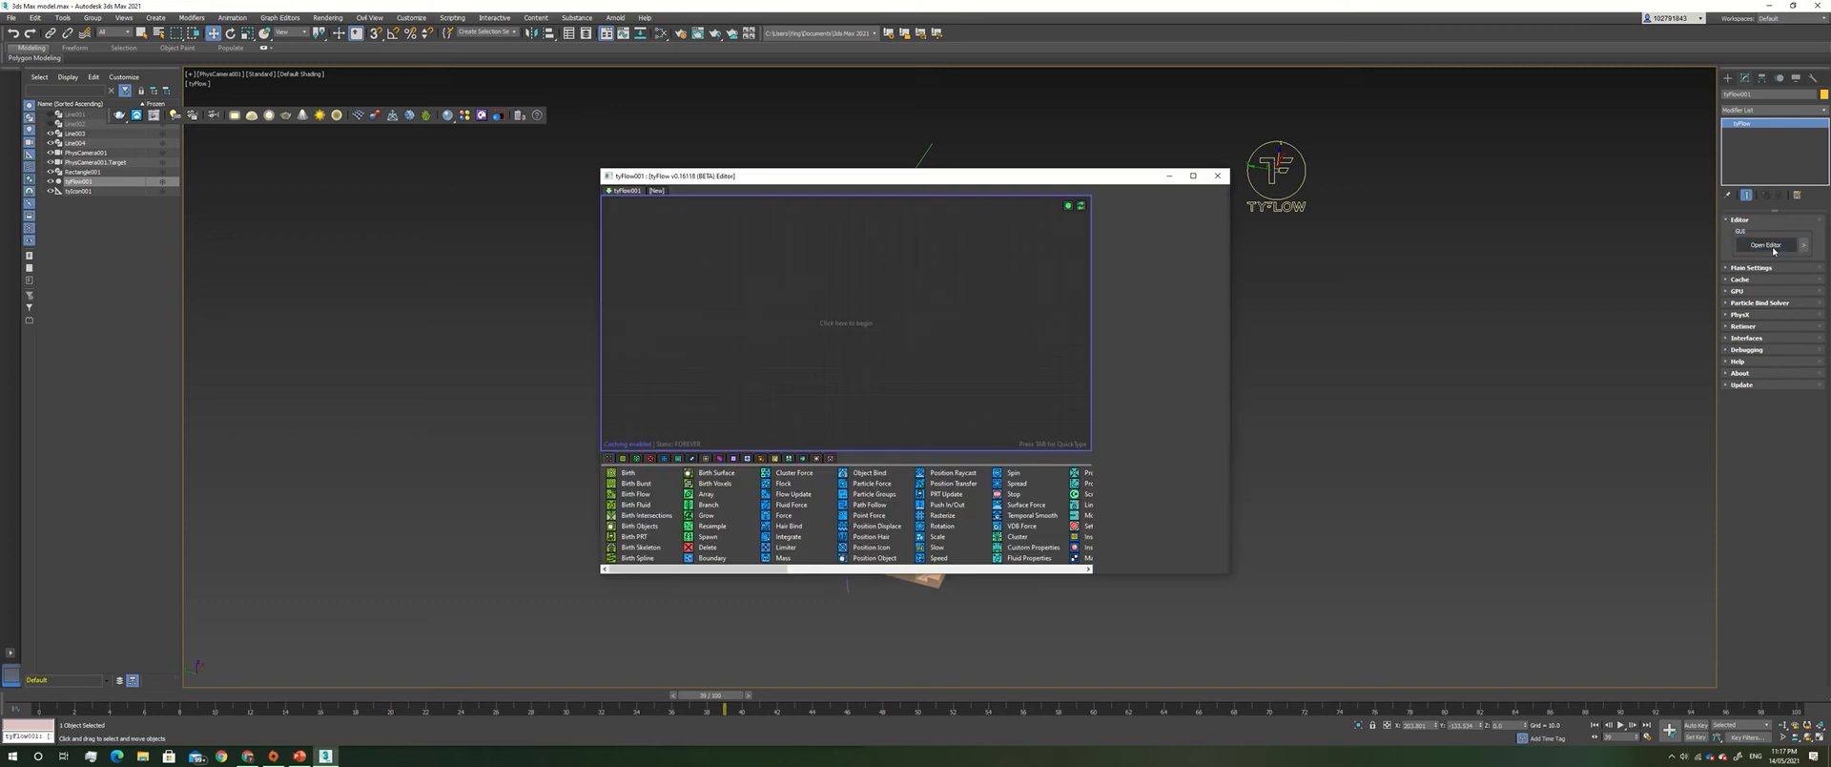
left_click_drag(626, 472, 721, 351)
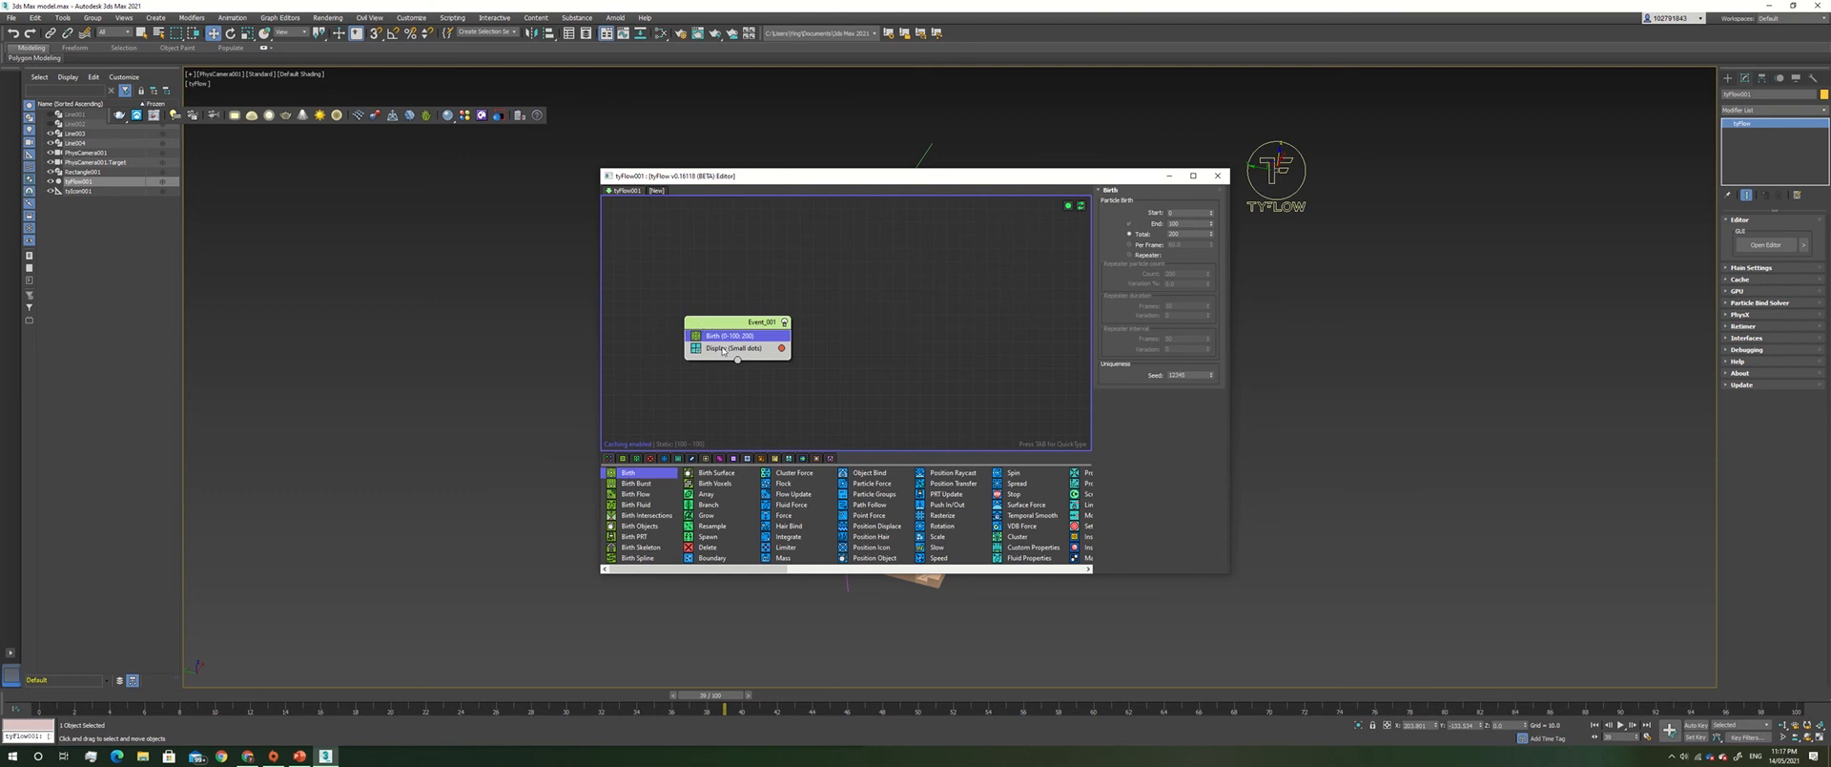
left_click(874, 547)
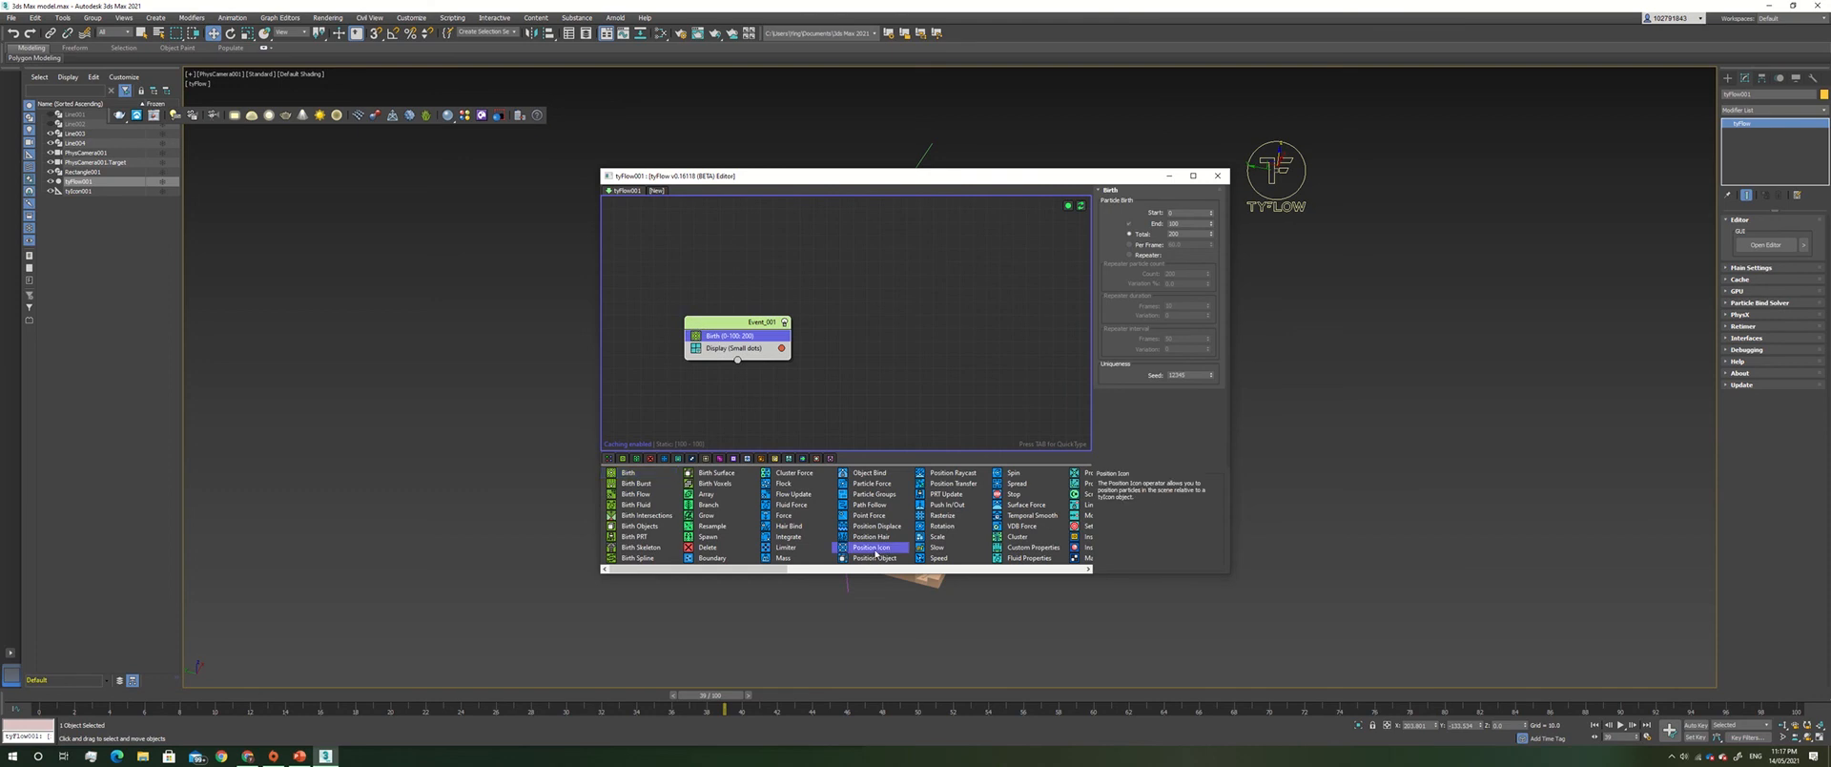
left_click_drag(761, 404, 741, 349)
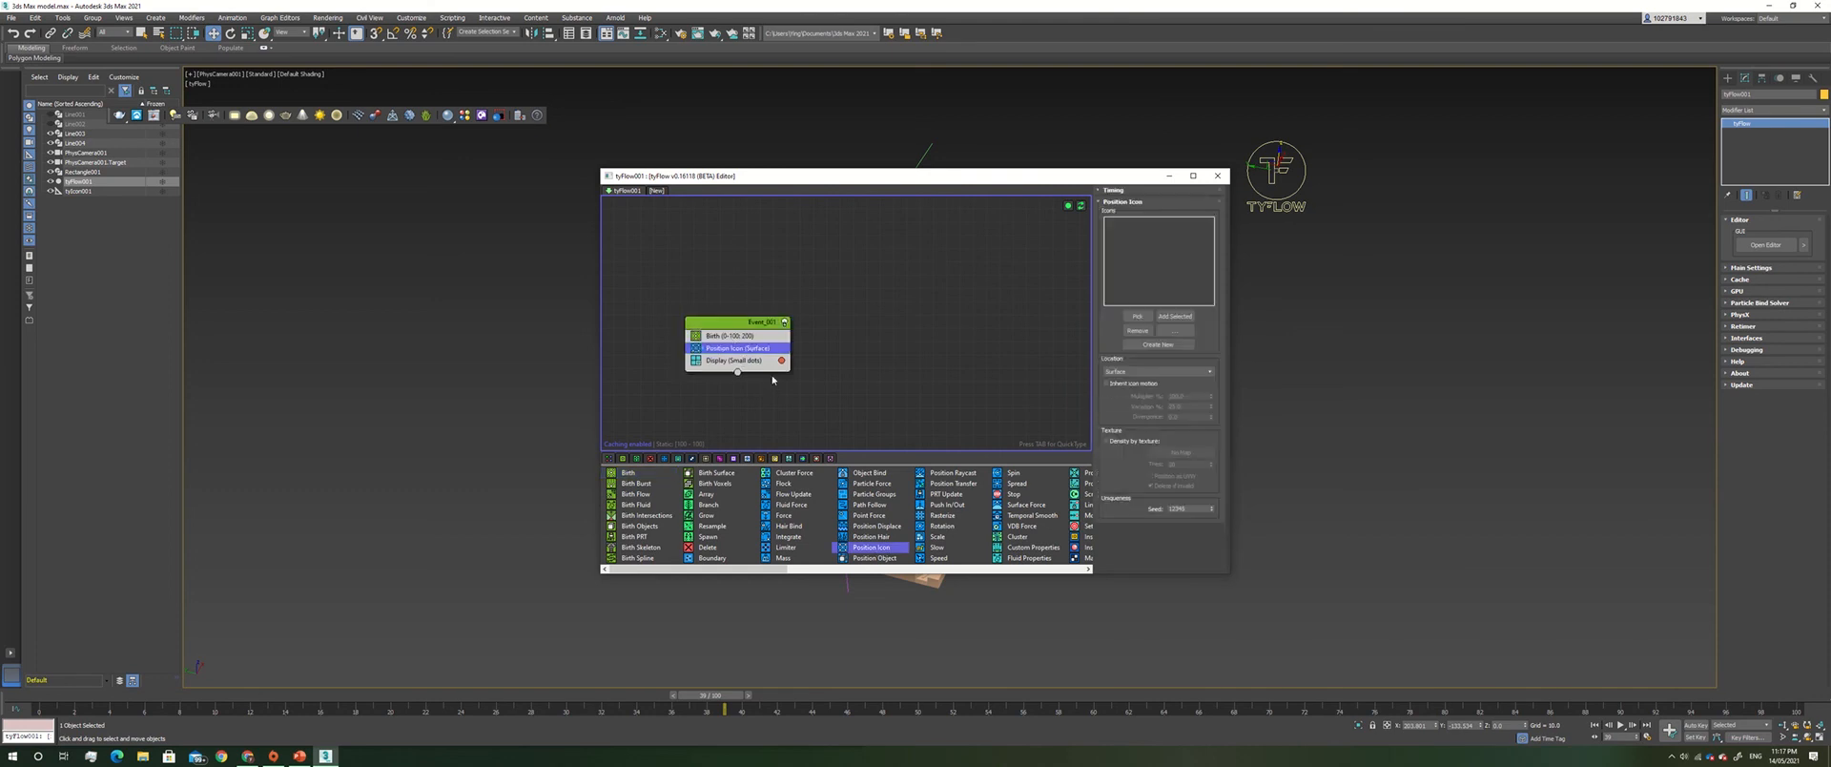
Add Speed and Shape operators to the event below Position Icon.
left_click(950, 558)
left_click_drag(937, 552, 742, 355)
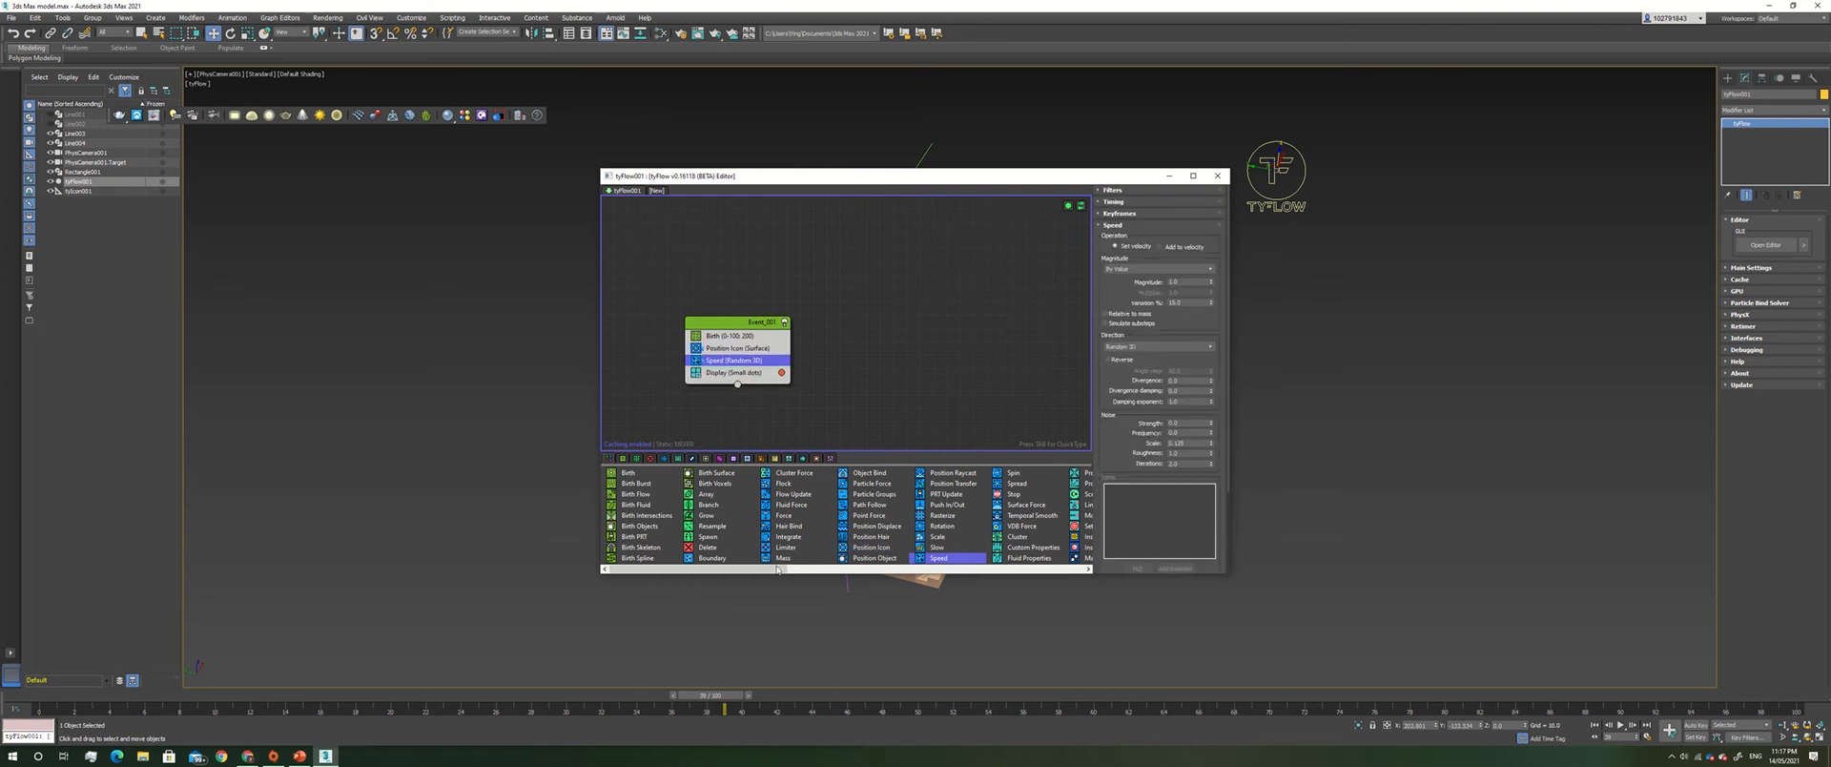
left_click_drag(777, 568, 887, 578)
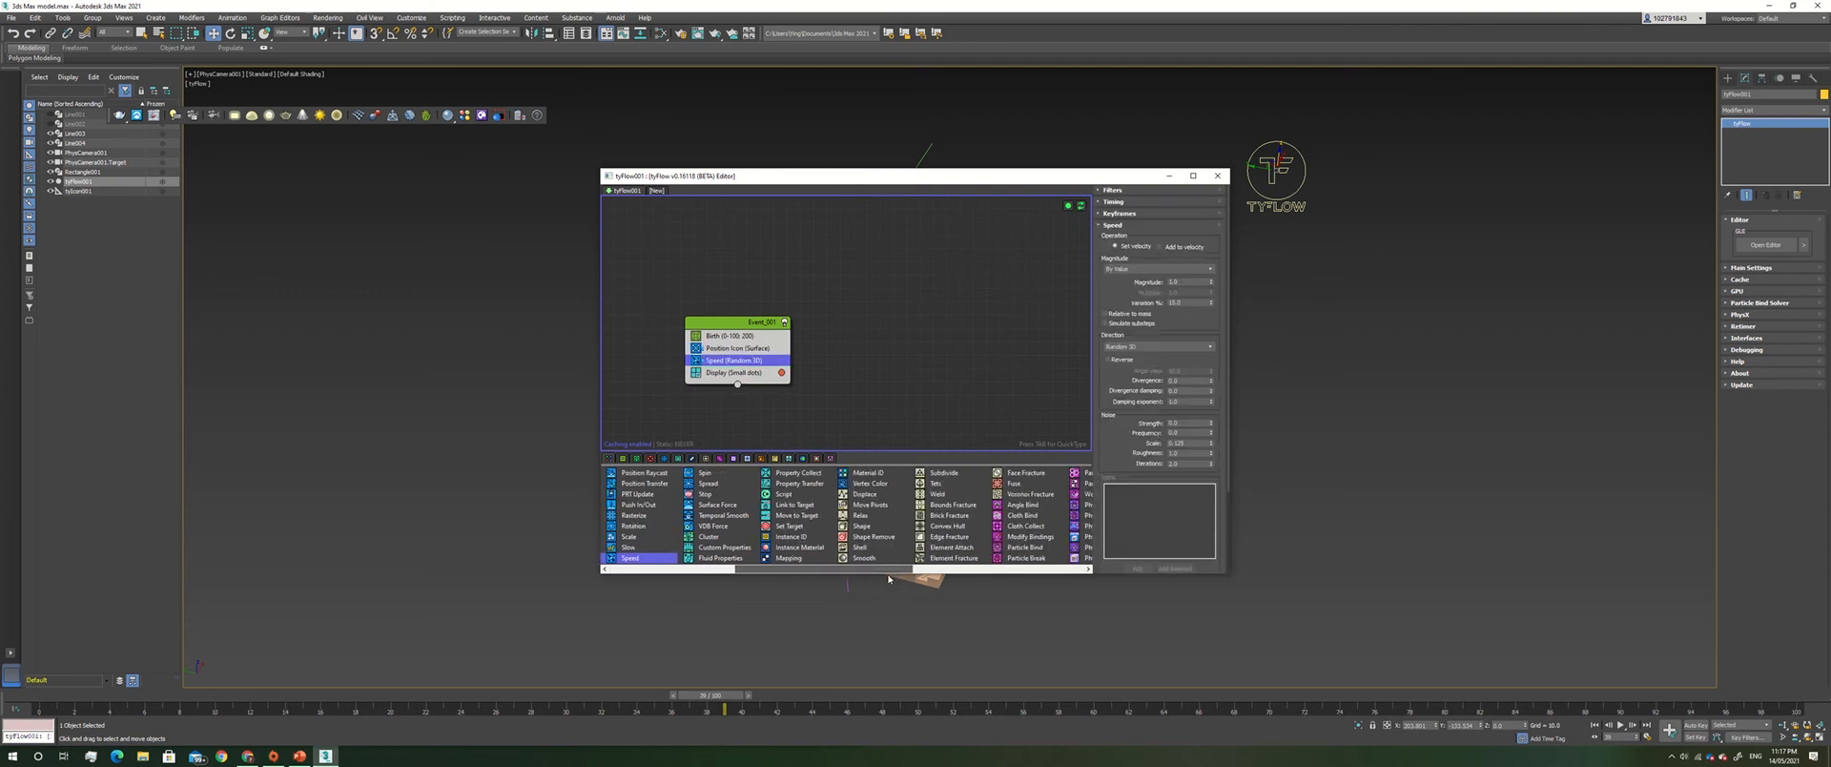
left_click(869, 526)
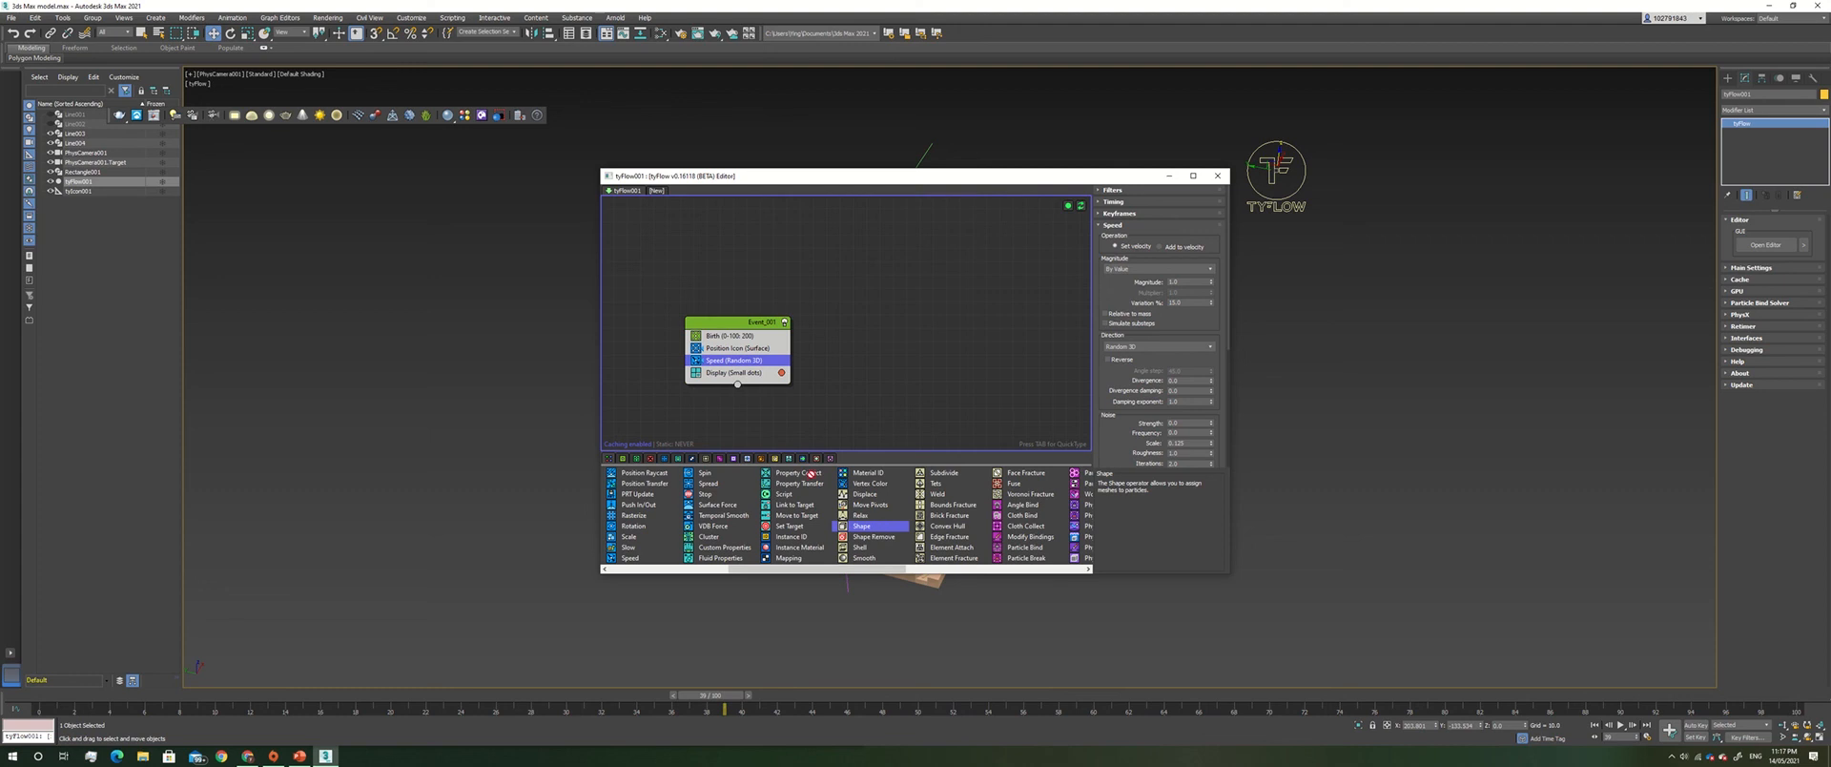
left_click_drag(810, 474, 736, 374)
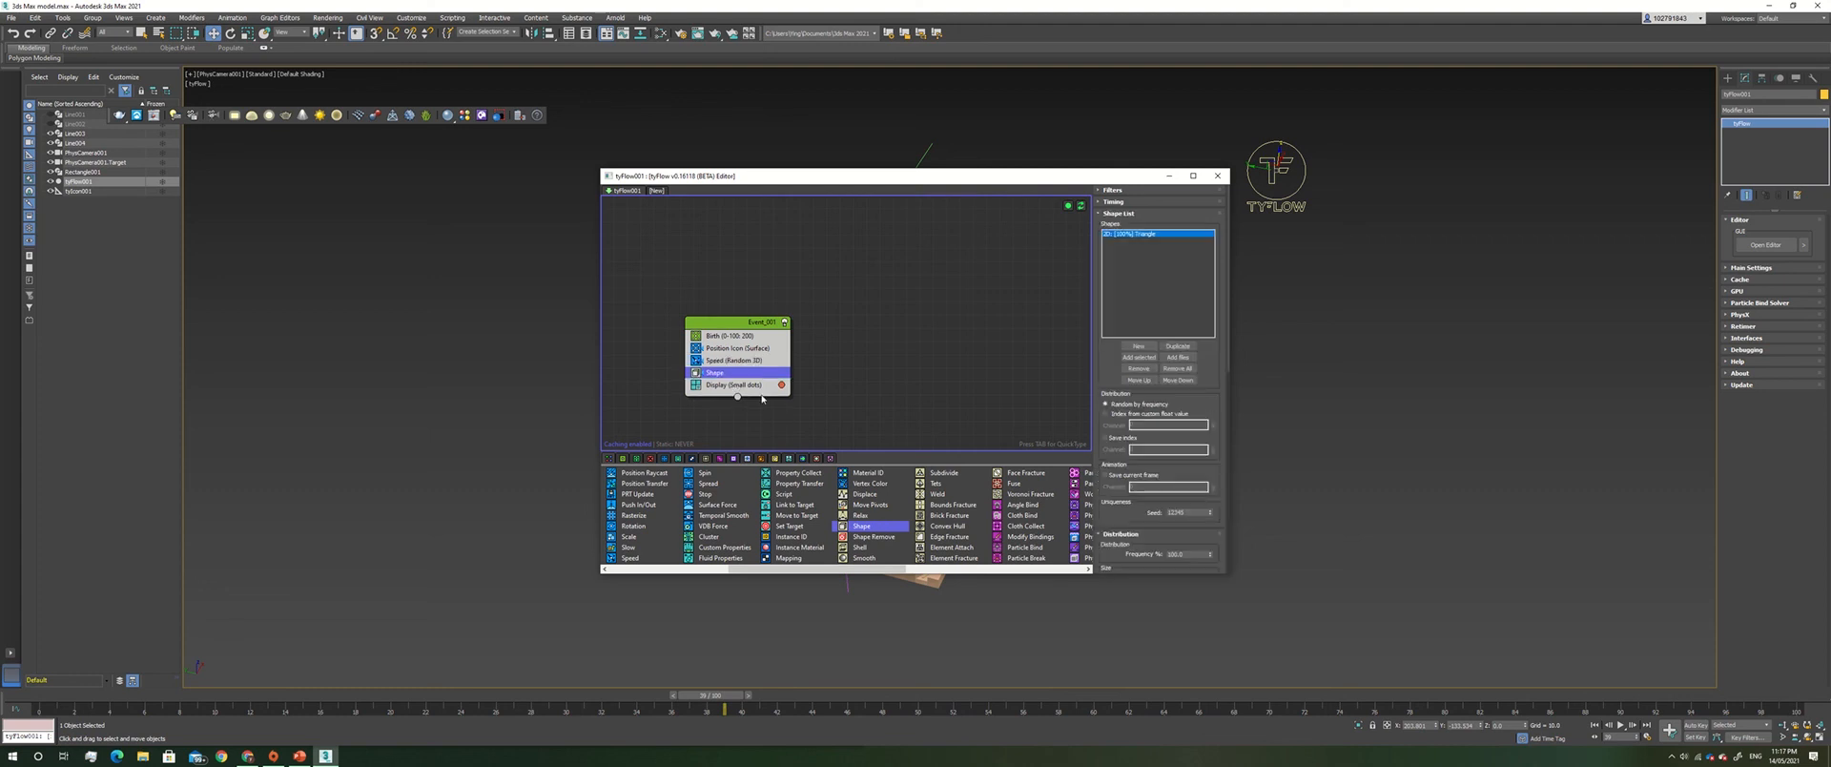
scroll(829, 570, "down", 3)
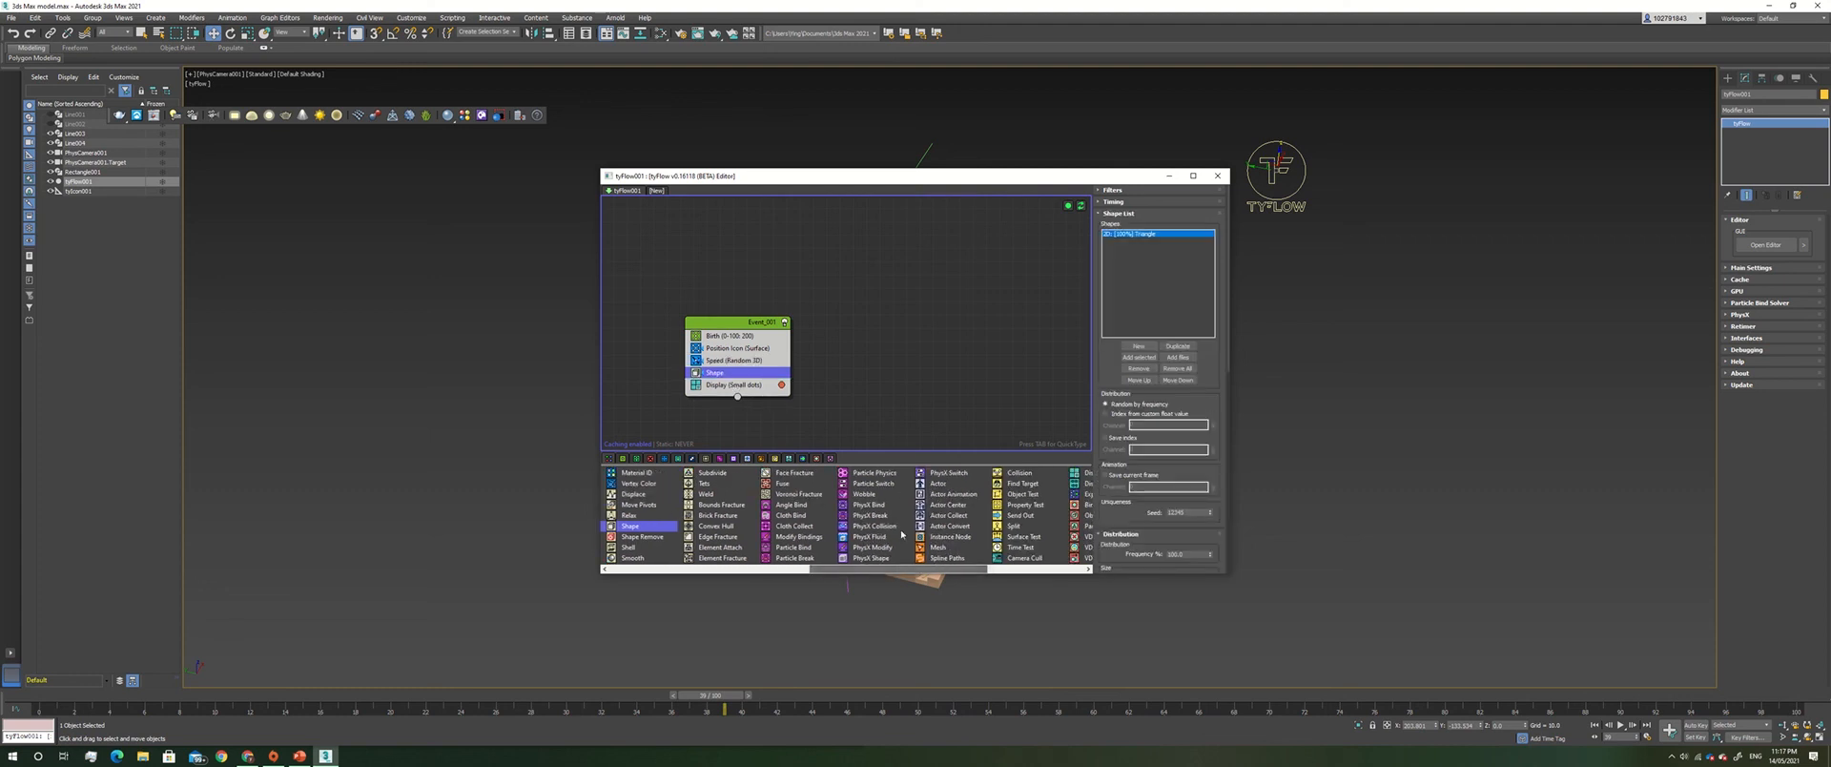
Add PhysX Shape and Send Out operators to the birth event below Shape.
left_click(882, 556)
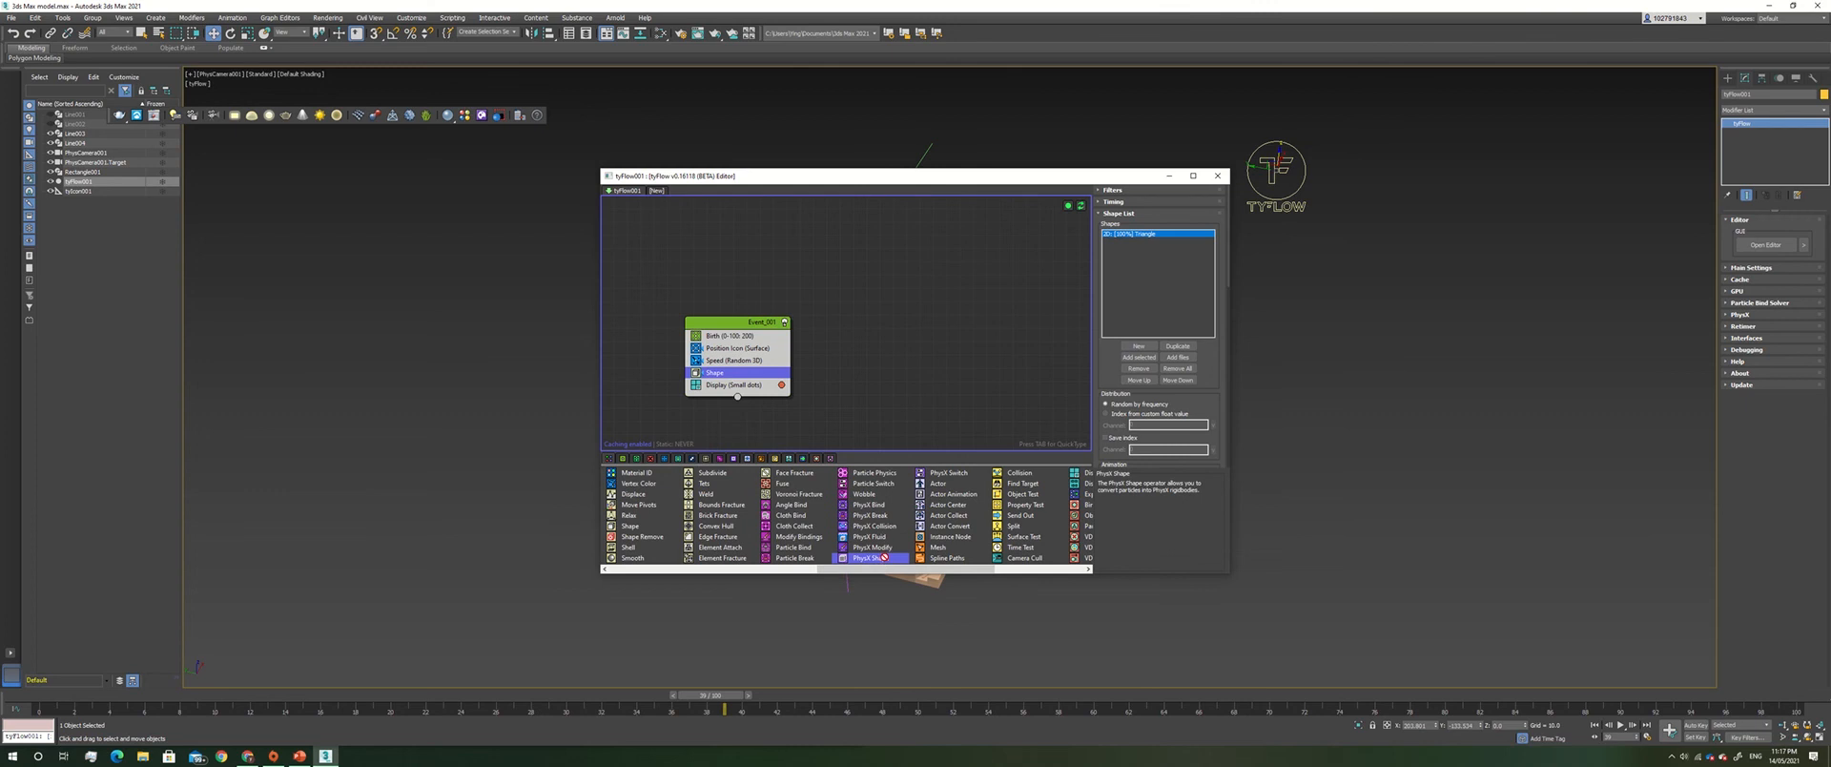
left_click_drag(871, 557, 738, 386)
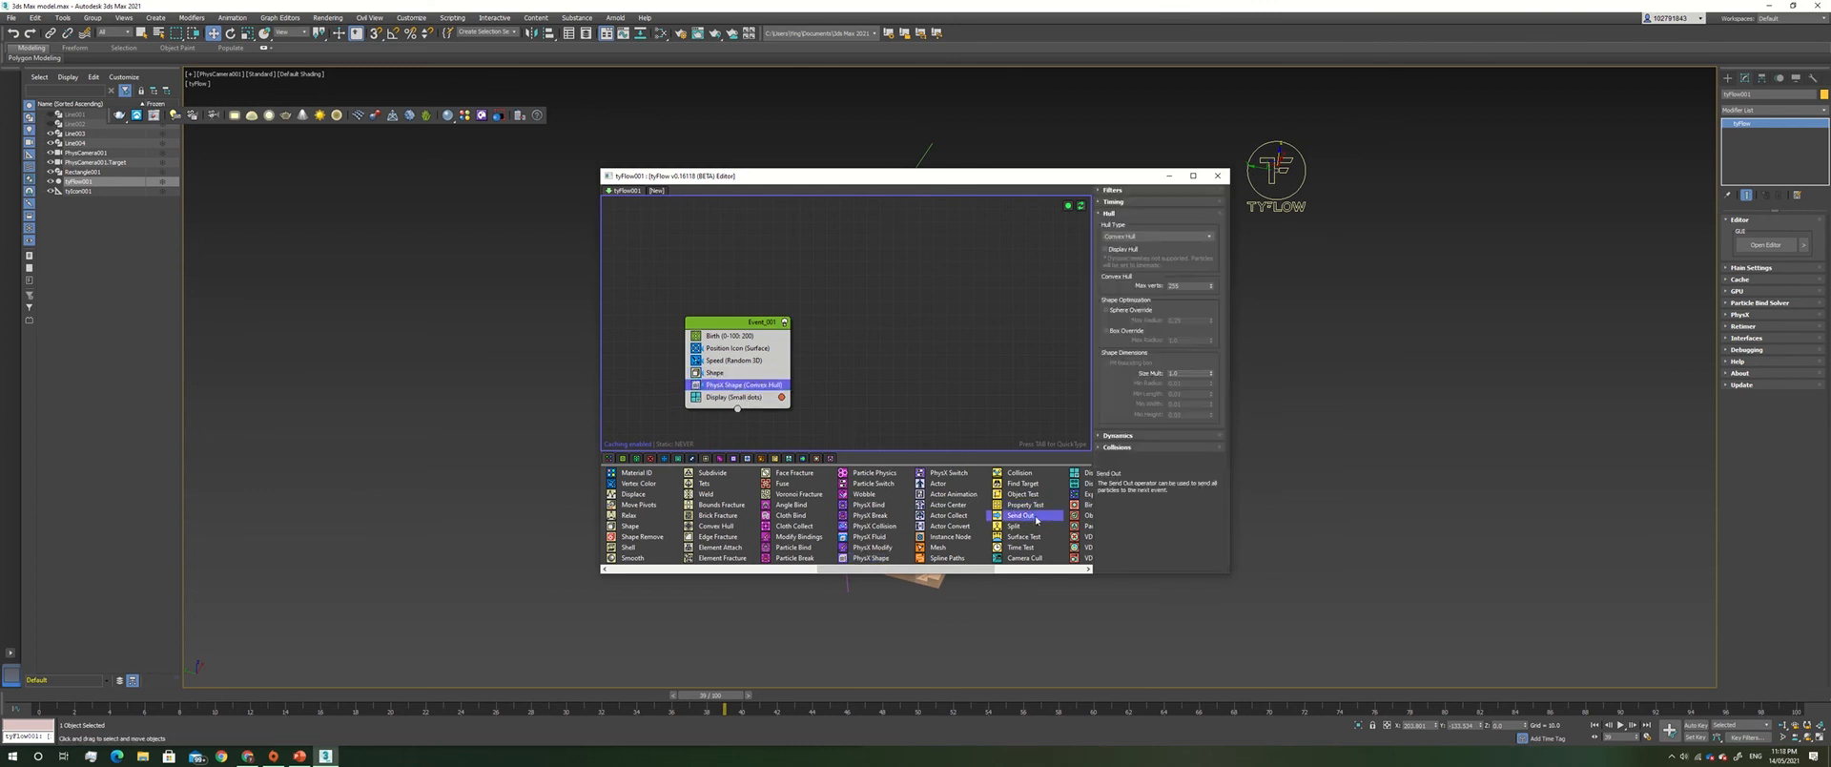
left_click_drag(728, 416, 717, 397)
left_click(915, 367)
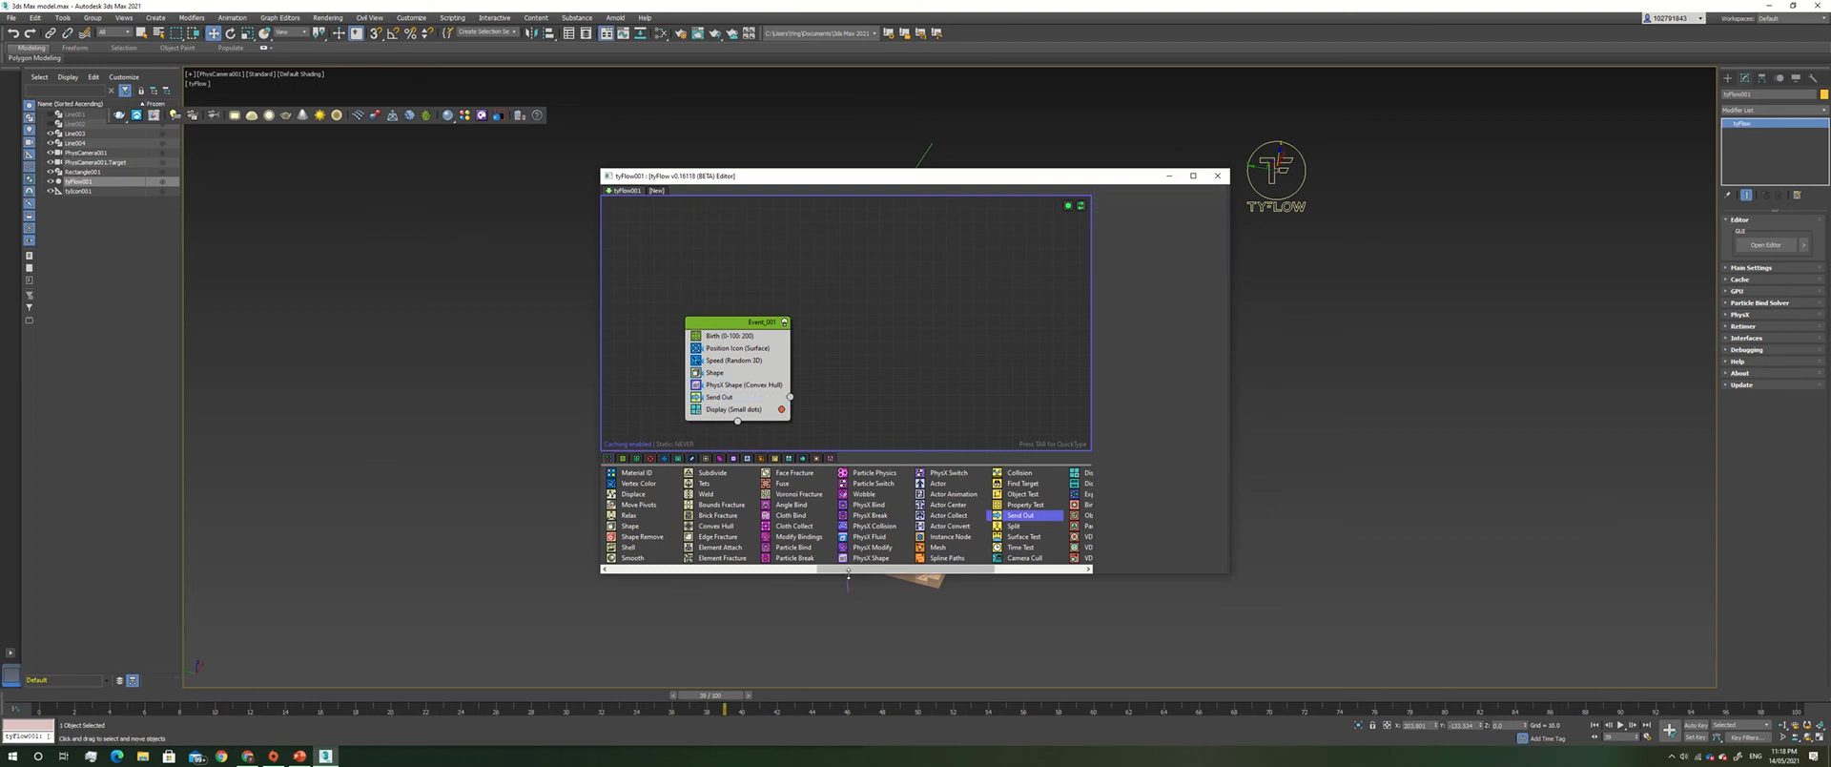
Create a second event with a Path Follow operator and add a Slow operator above it.
left_click_drag(848, 570, 702, 575)
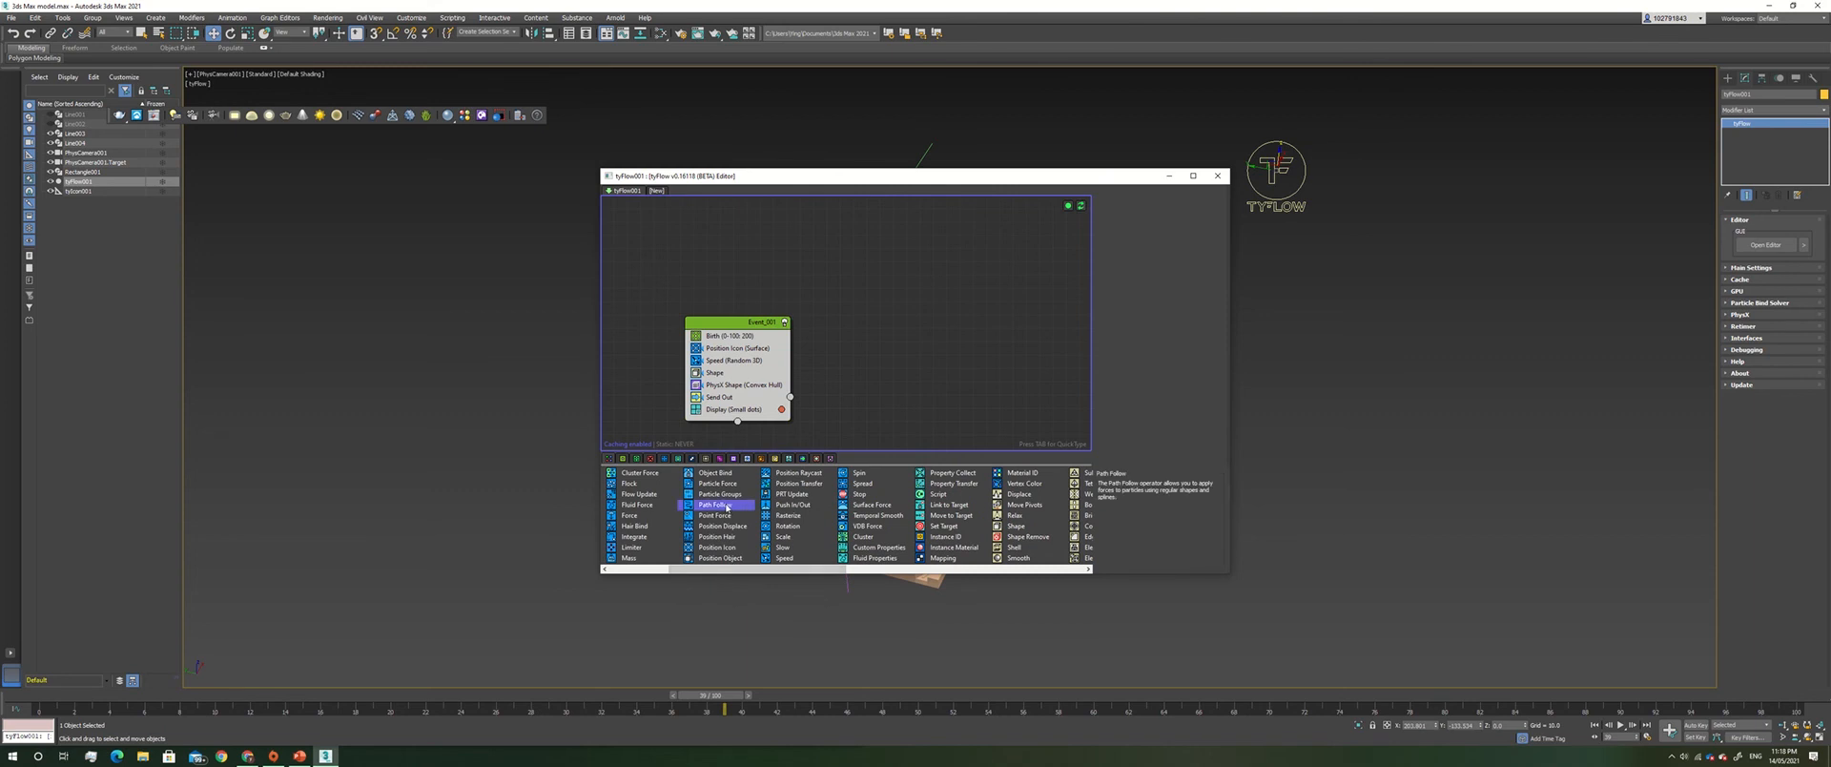
left_click_drag(770, 474, 899, 361)
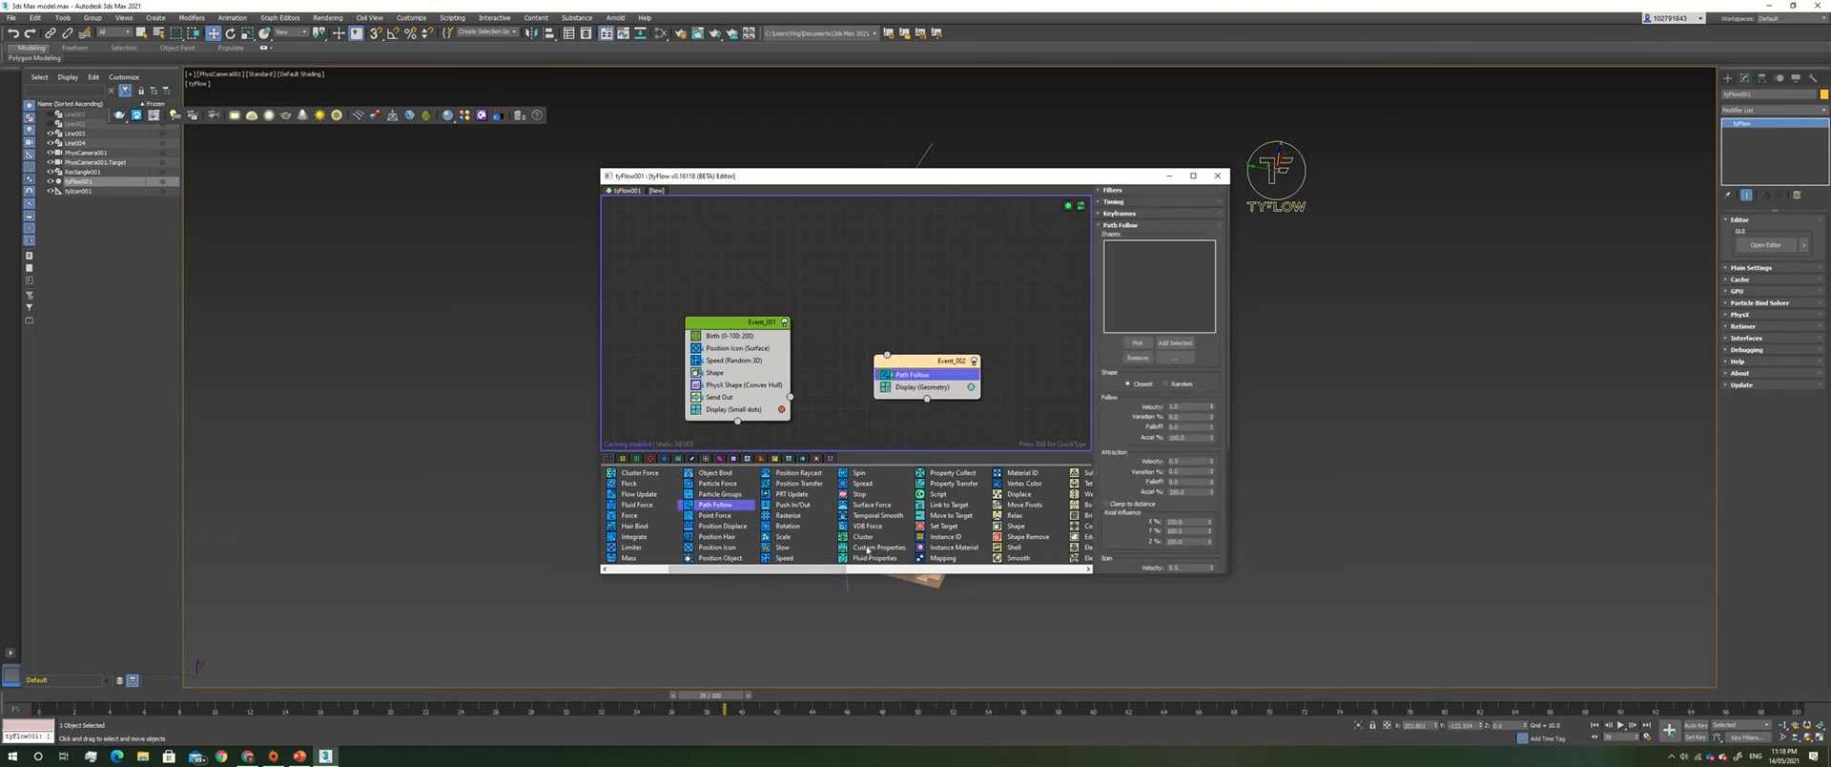
left_click_drag(782, 548, 923, 373)
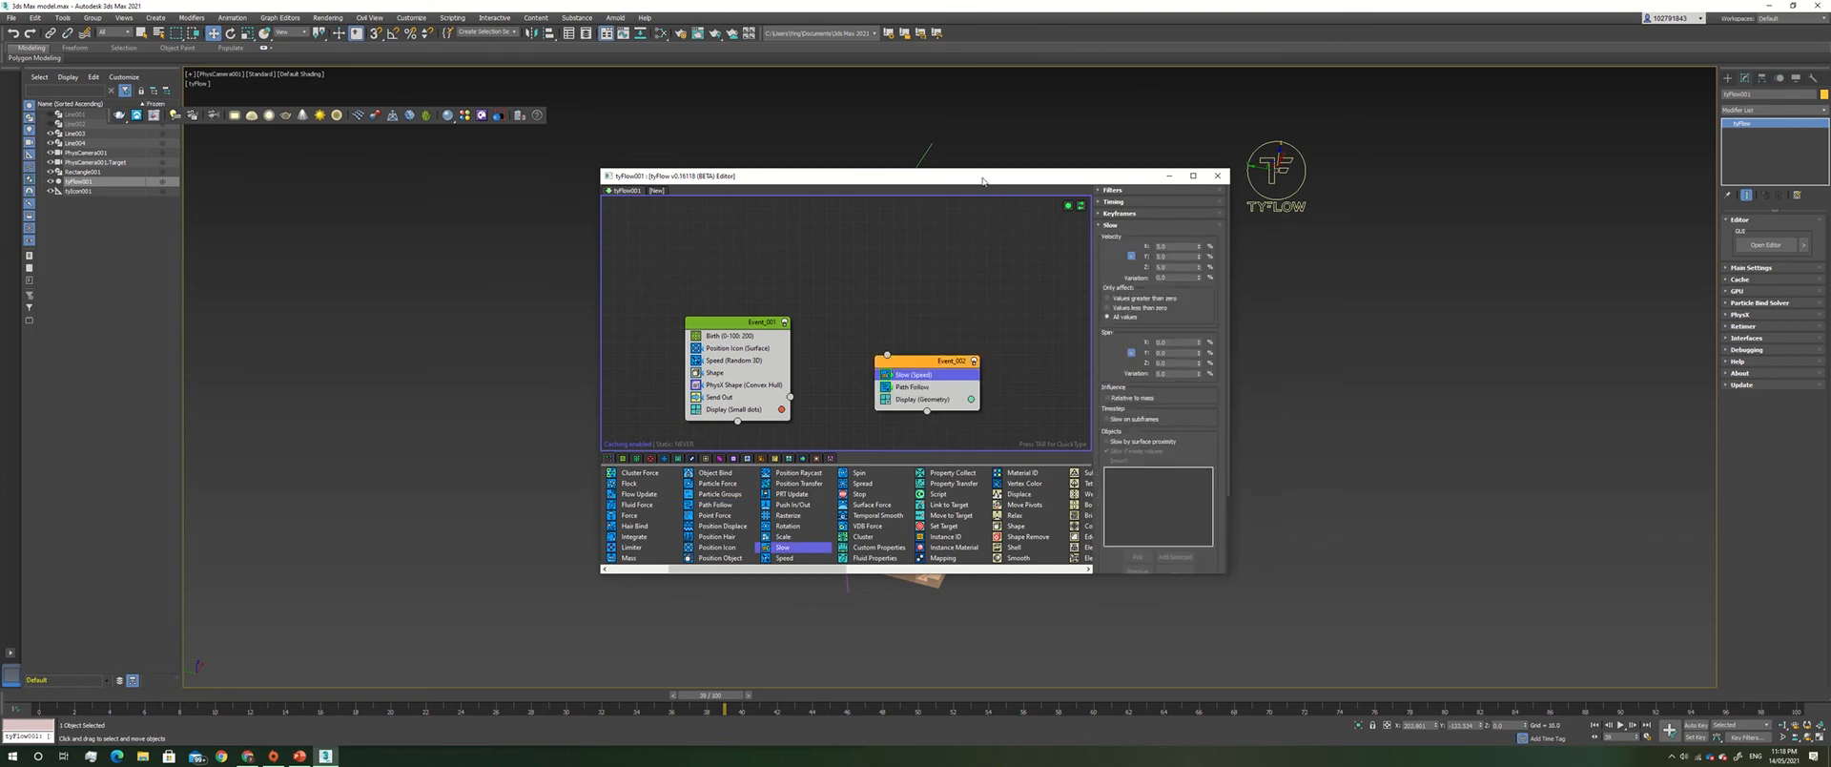
Assign the tyIcon at the straight road's near end to the Position Icon operator.
left_click_drag(982, 180, 1349, 222)
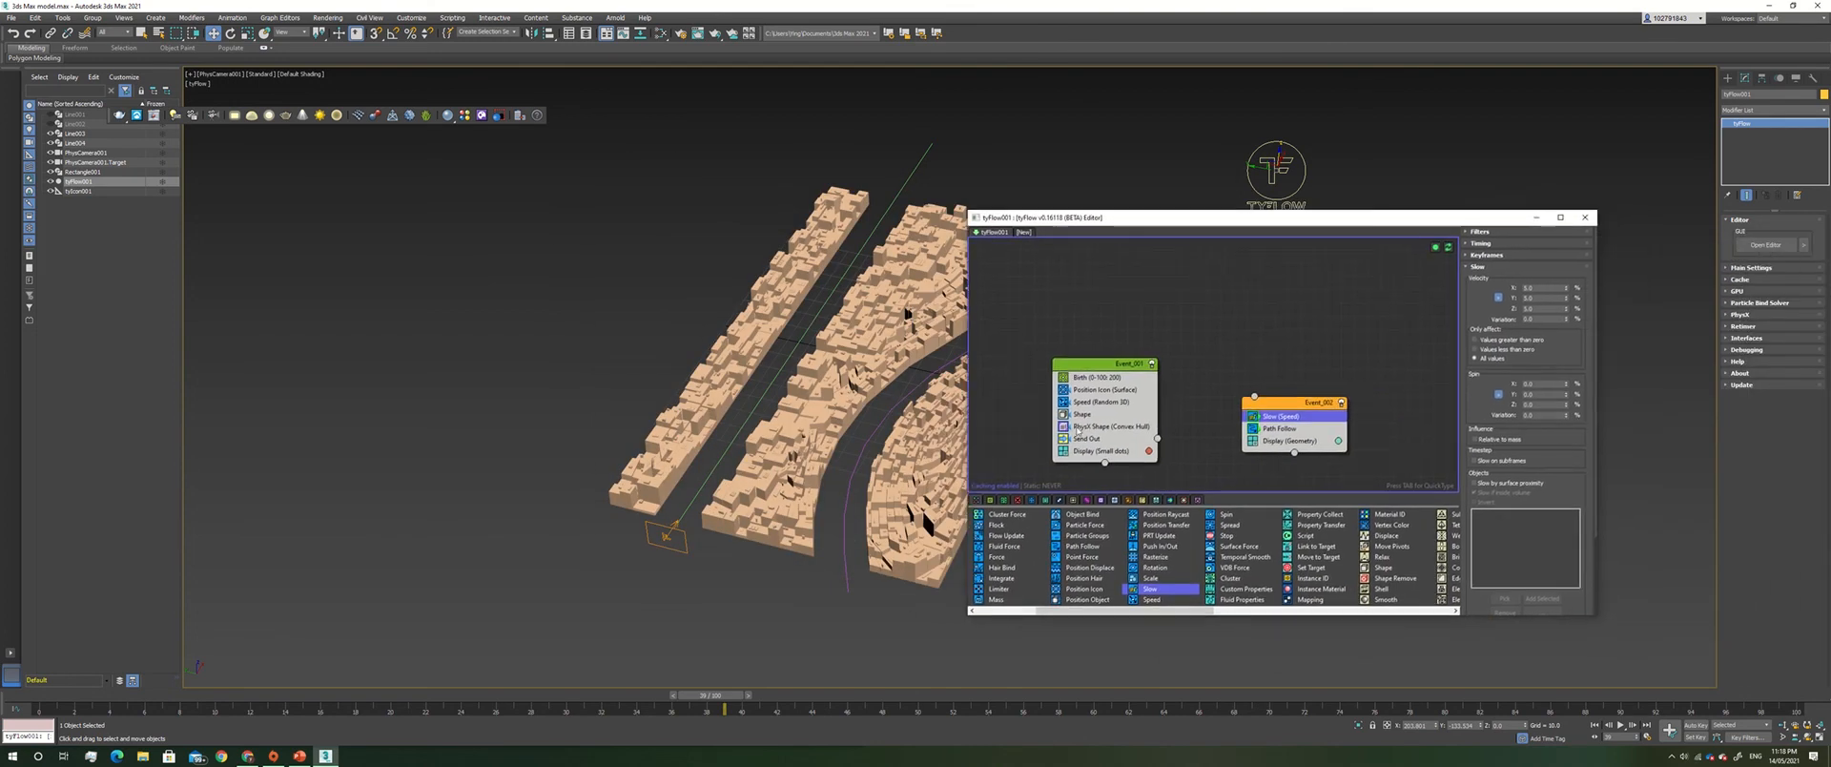
left_click(1090, 393)
left_click(1505, 357)
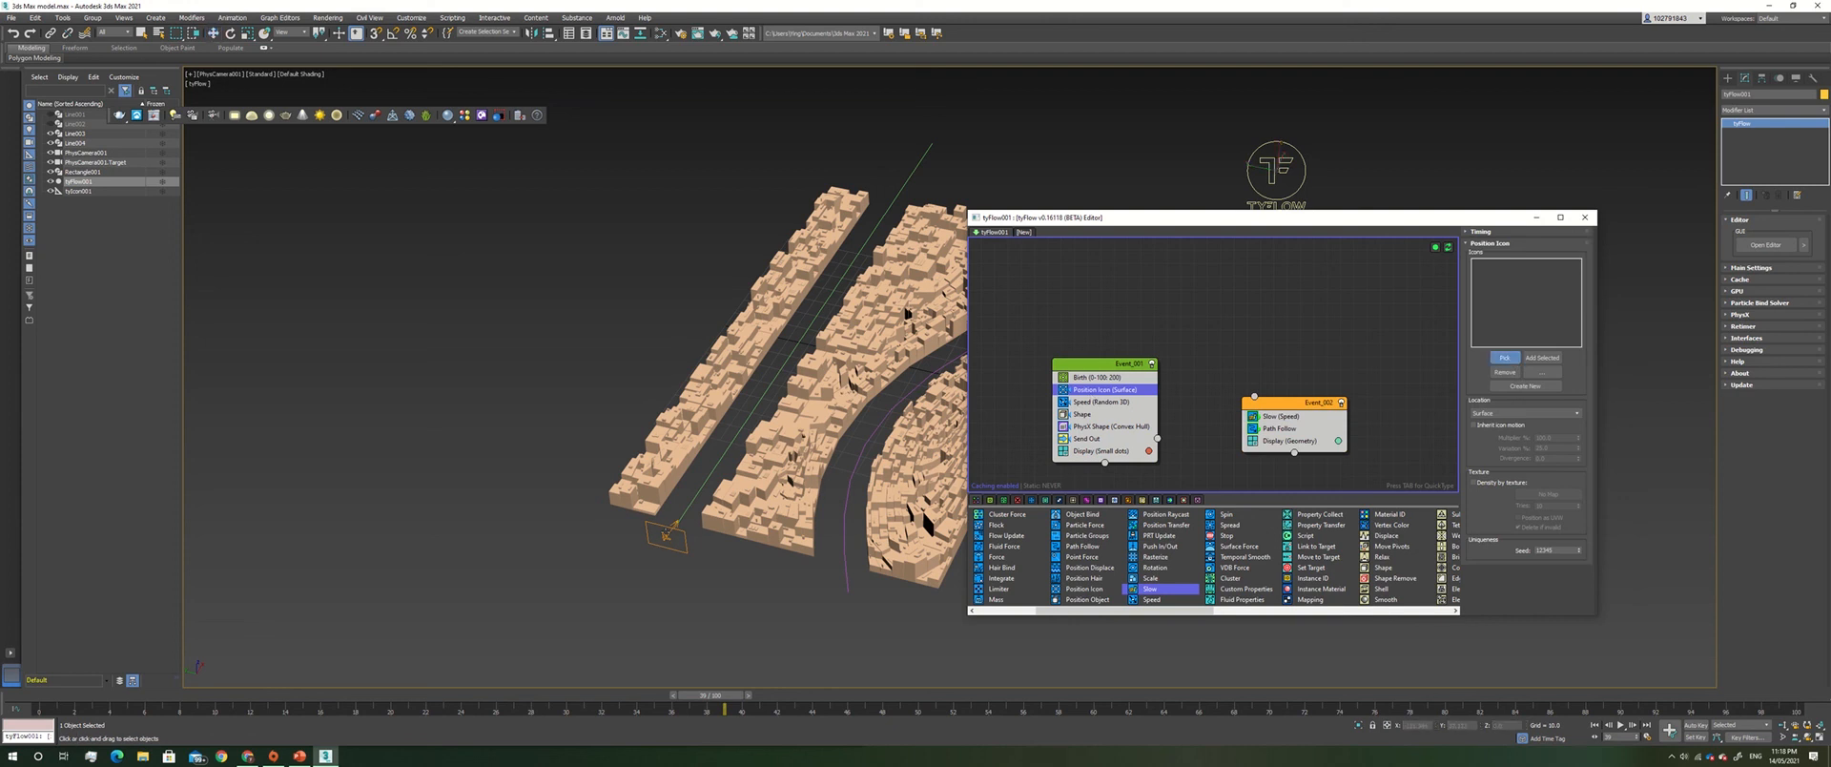
left_click(666, 533)
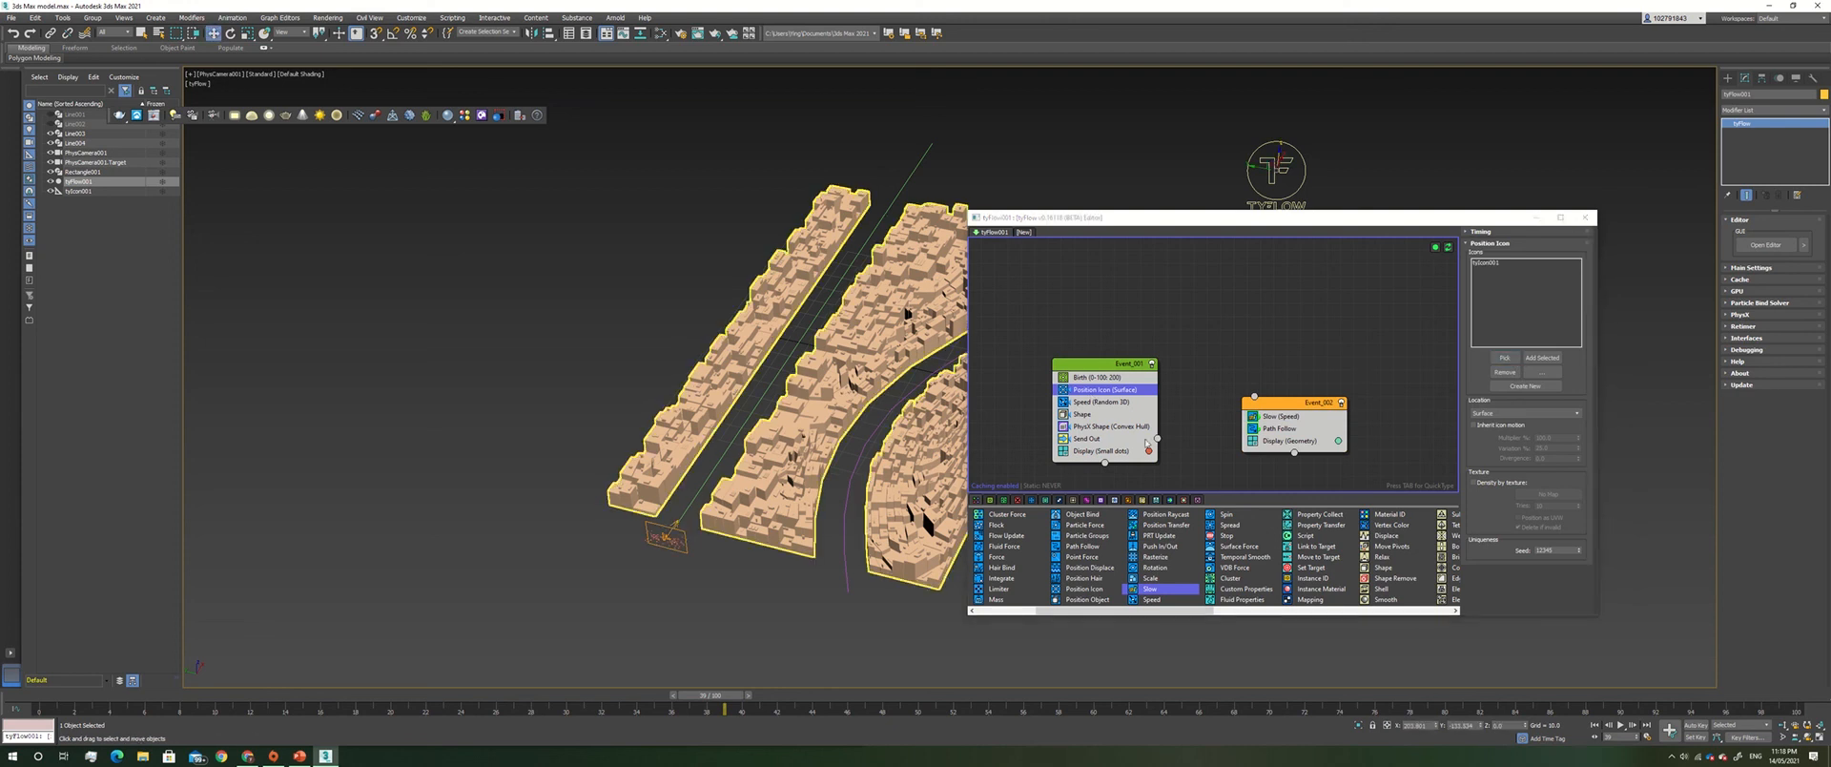
Set the Speed operator's direction to Along Icon Arrow.
left_click(1122, 404)
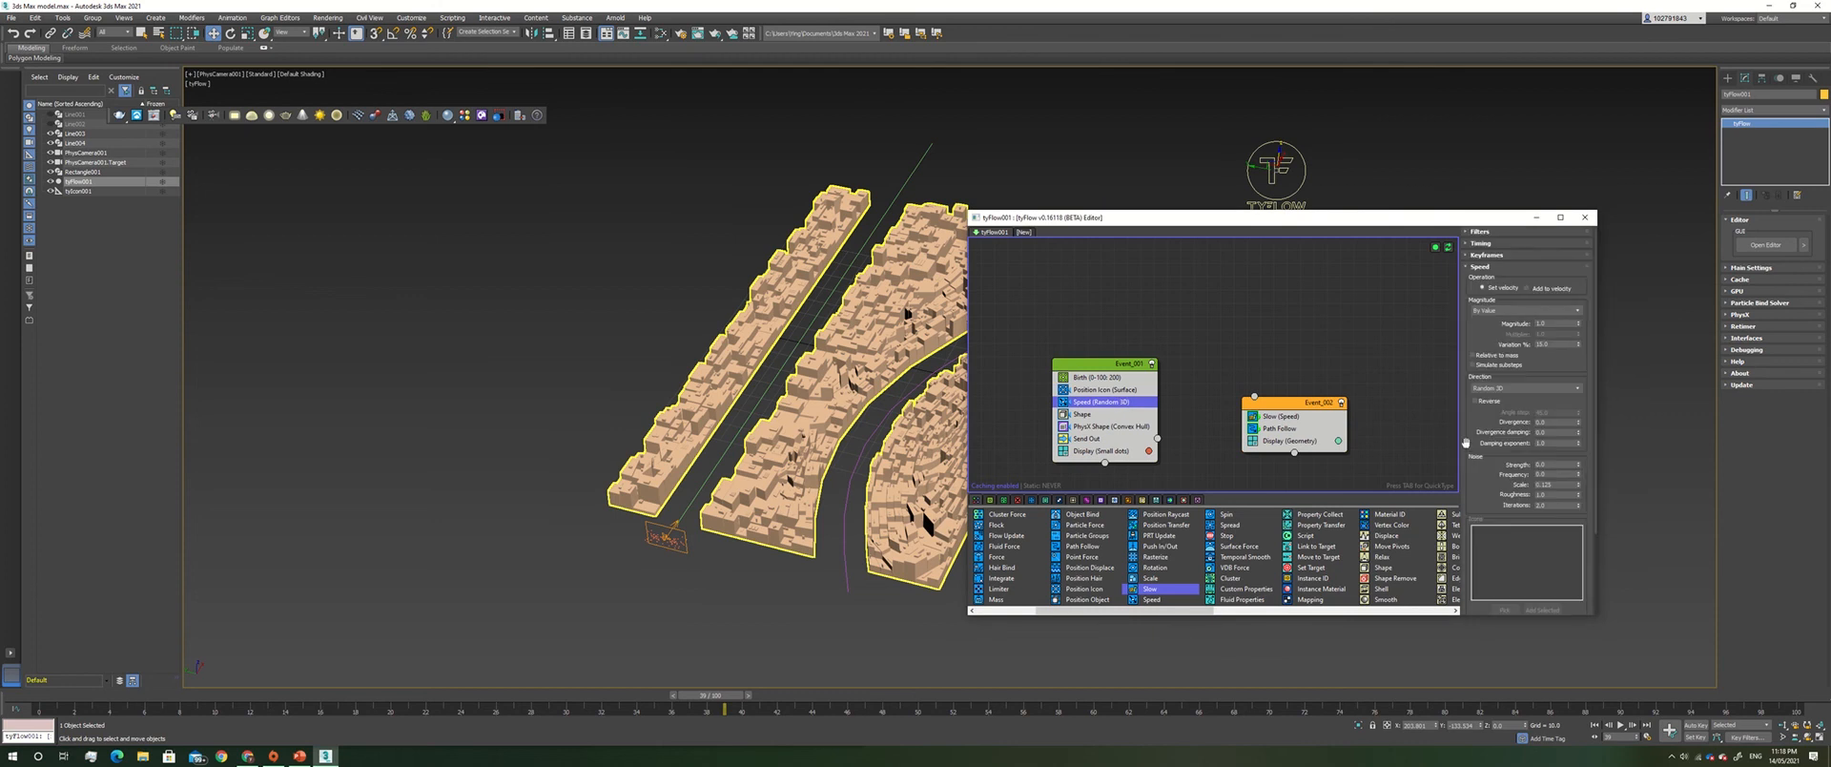
left_click(1509, 389)
left_click(1513, 399)
Set the first event's Display type to Large Dots and increase its size multiplier.
left_click(1106, 451)
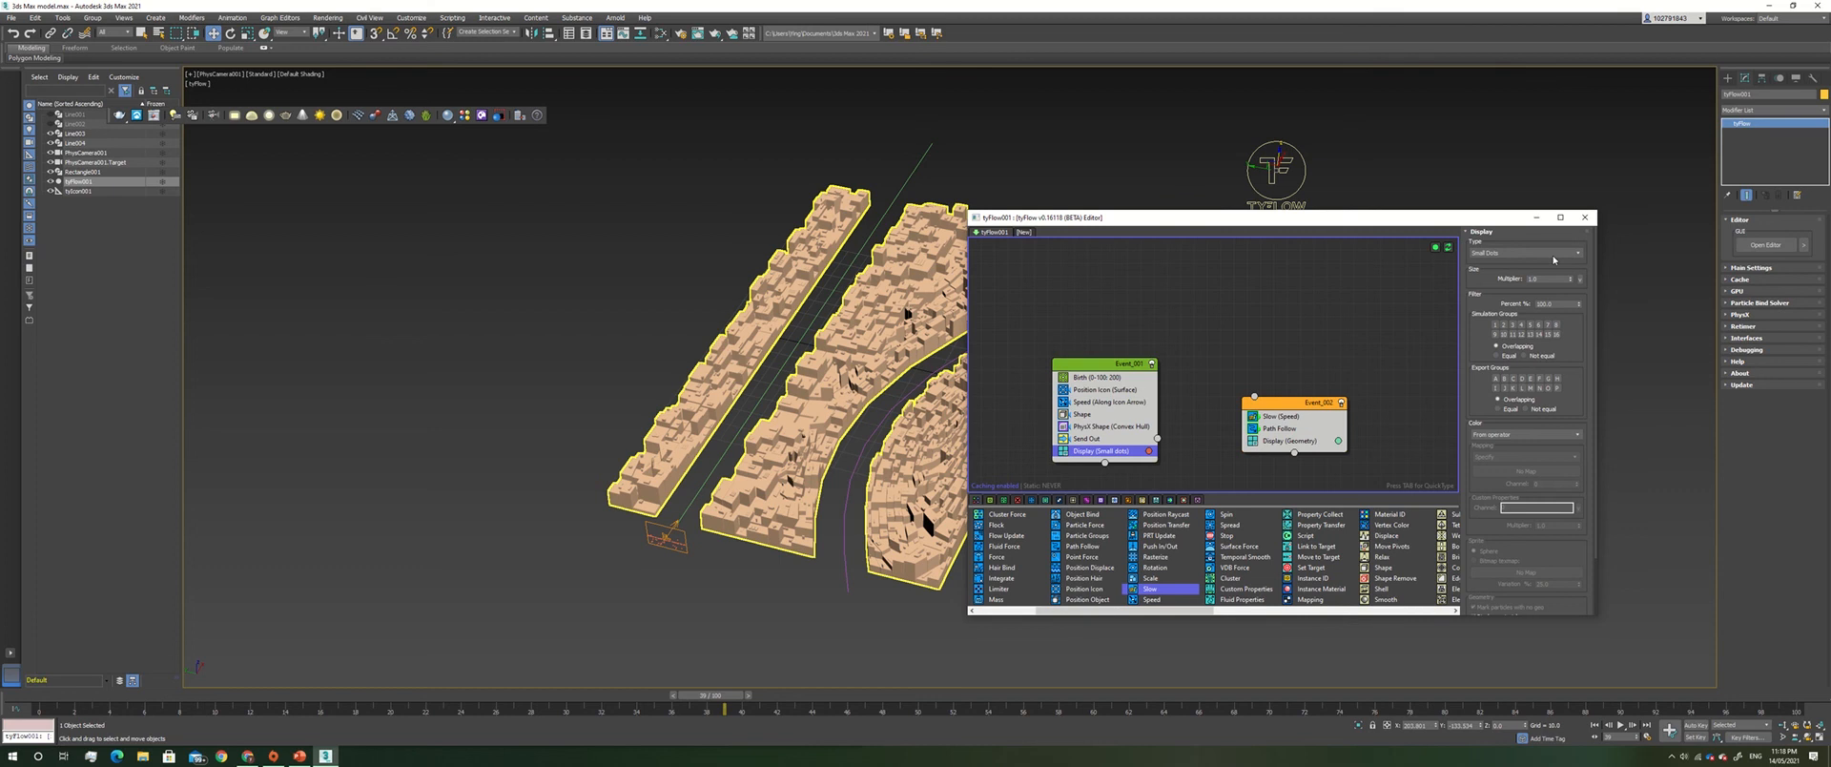
left_click(1553, 252)
left_click(1521, 277)
double_click(1547, 278)
key("Return")
Connect Send Out to the second event and pick the straight road's line as the Path Follow shape.
left_click_drag(1156, 438, 1254, 398)
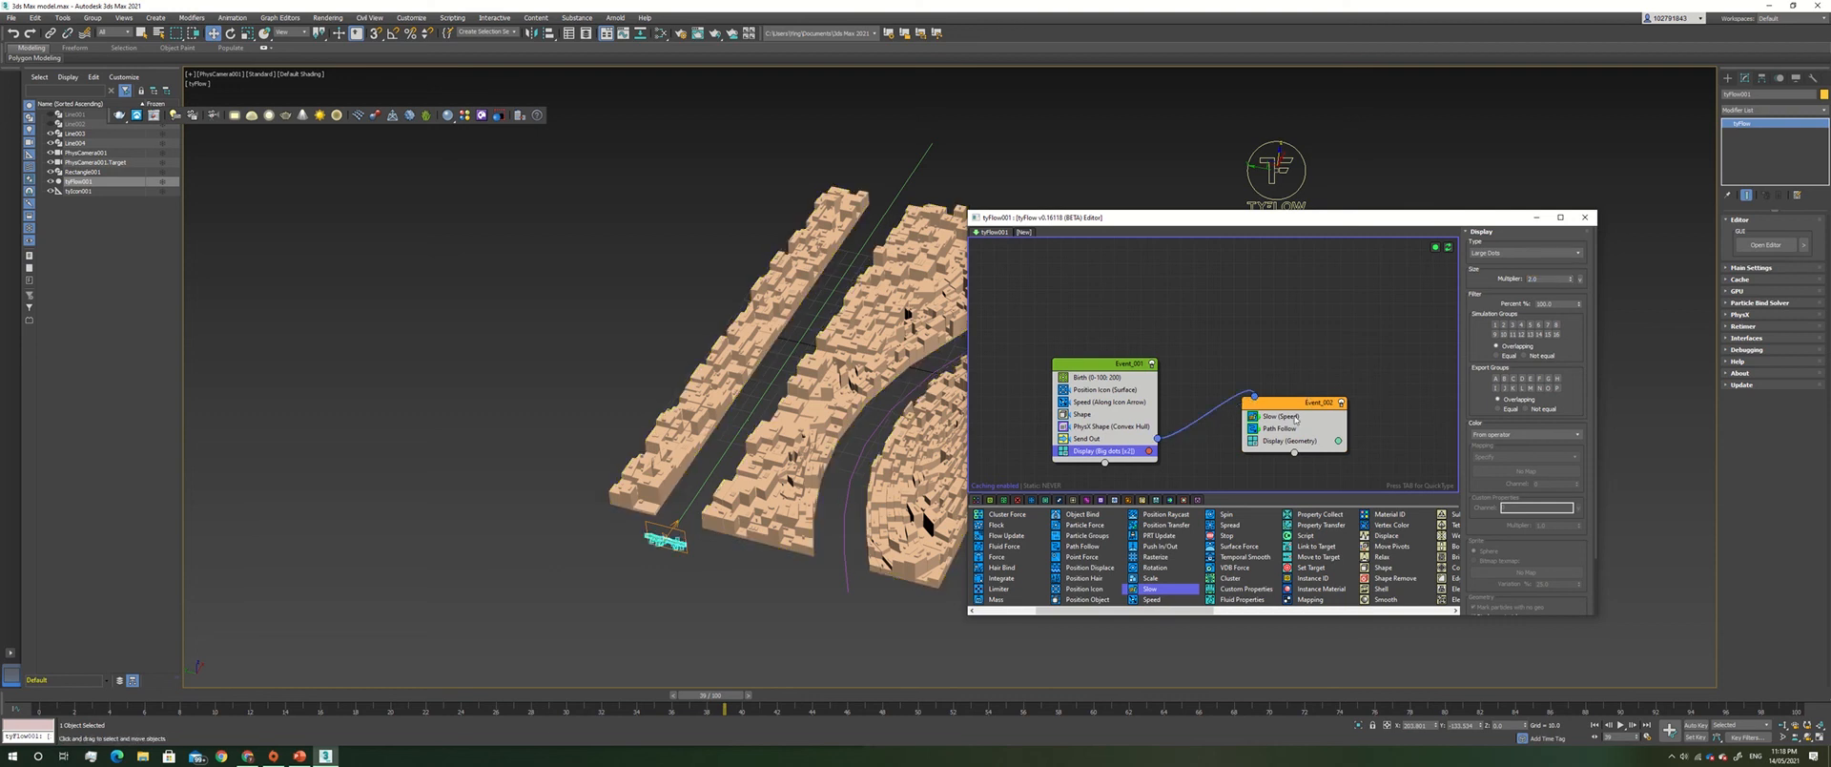
left_click_drag(1239, 217, 1358, 205)
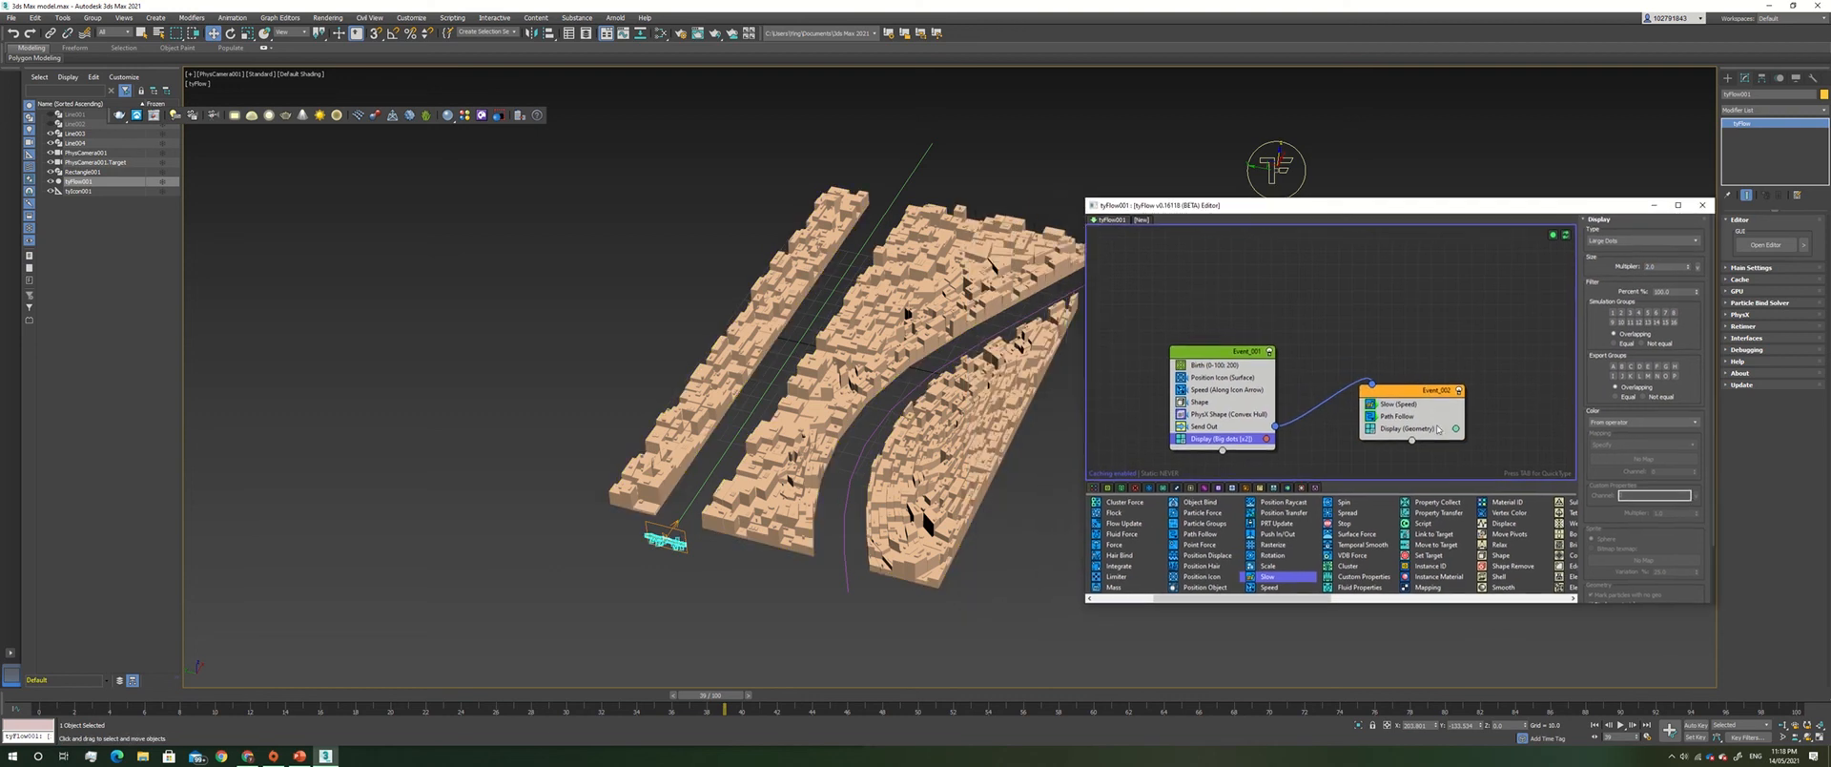
left_click(1397, 416)
left_click(1622, 373)
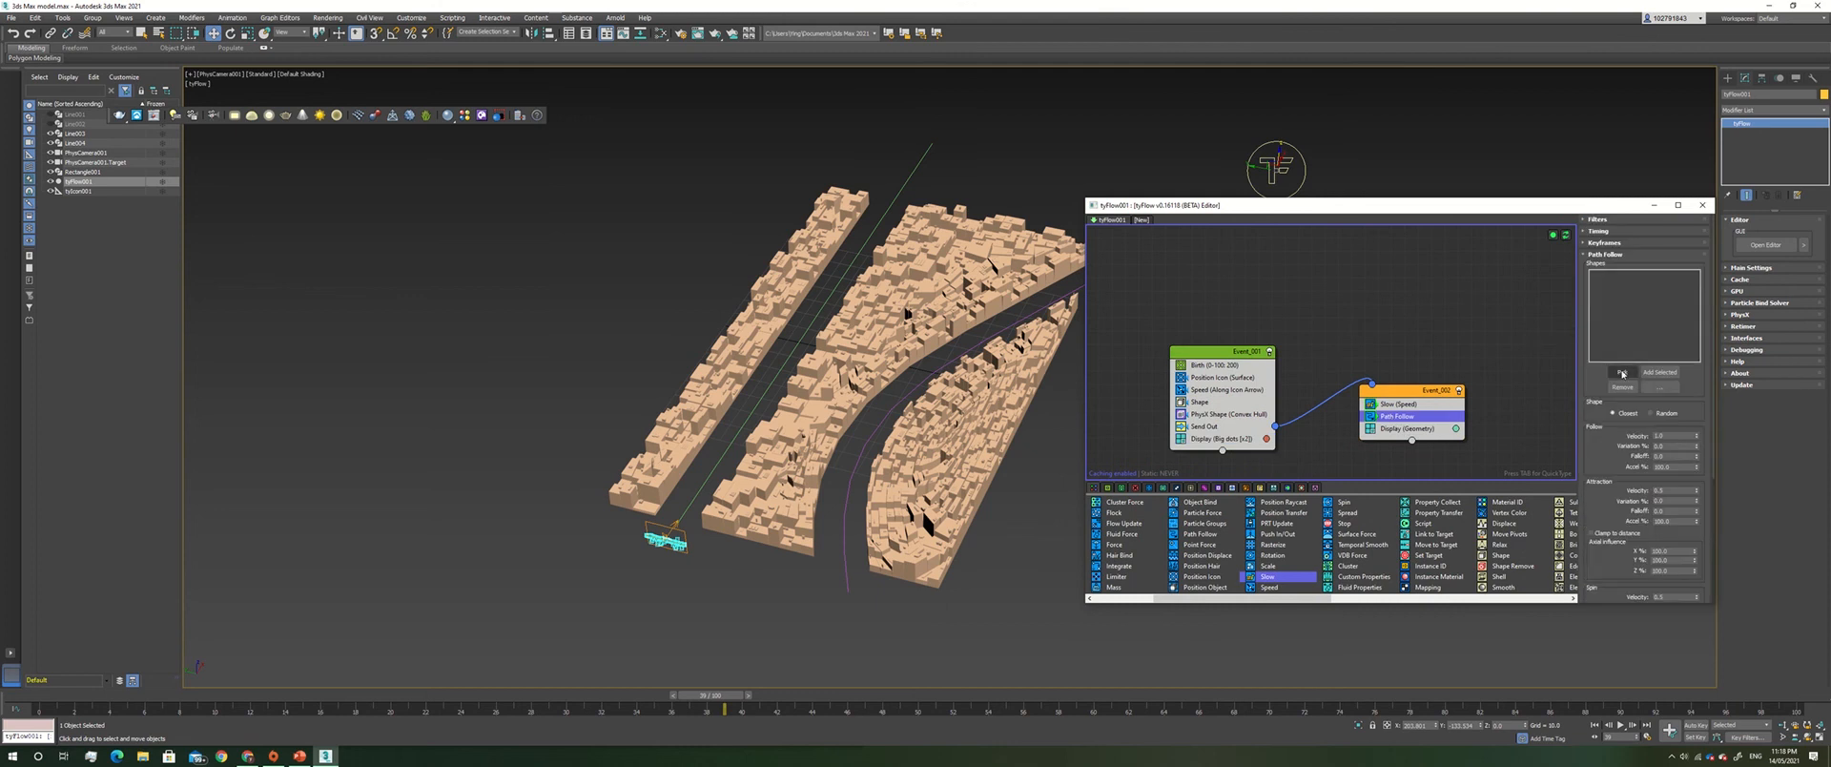
left_click(722, 449)
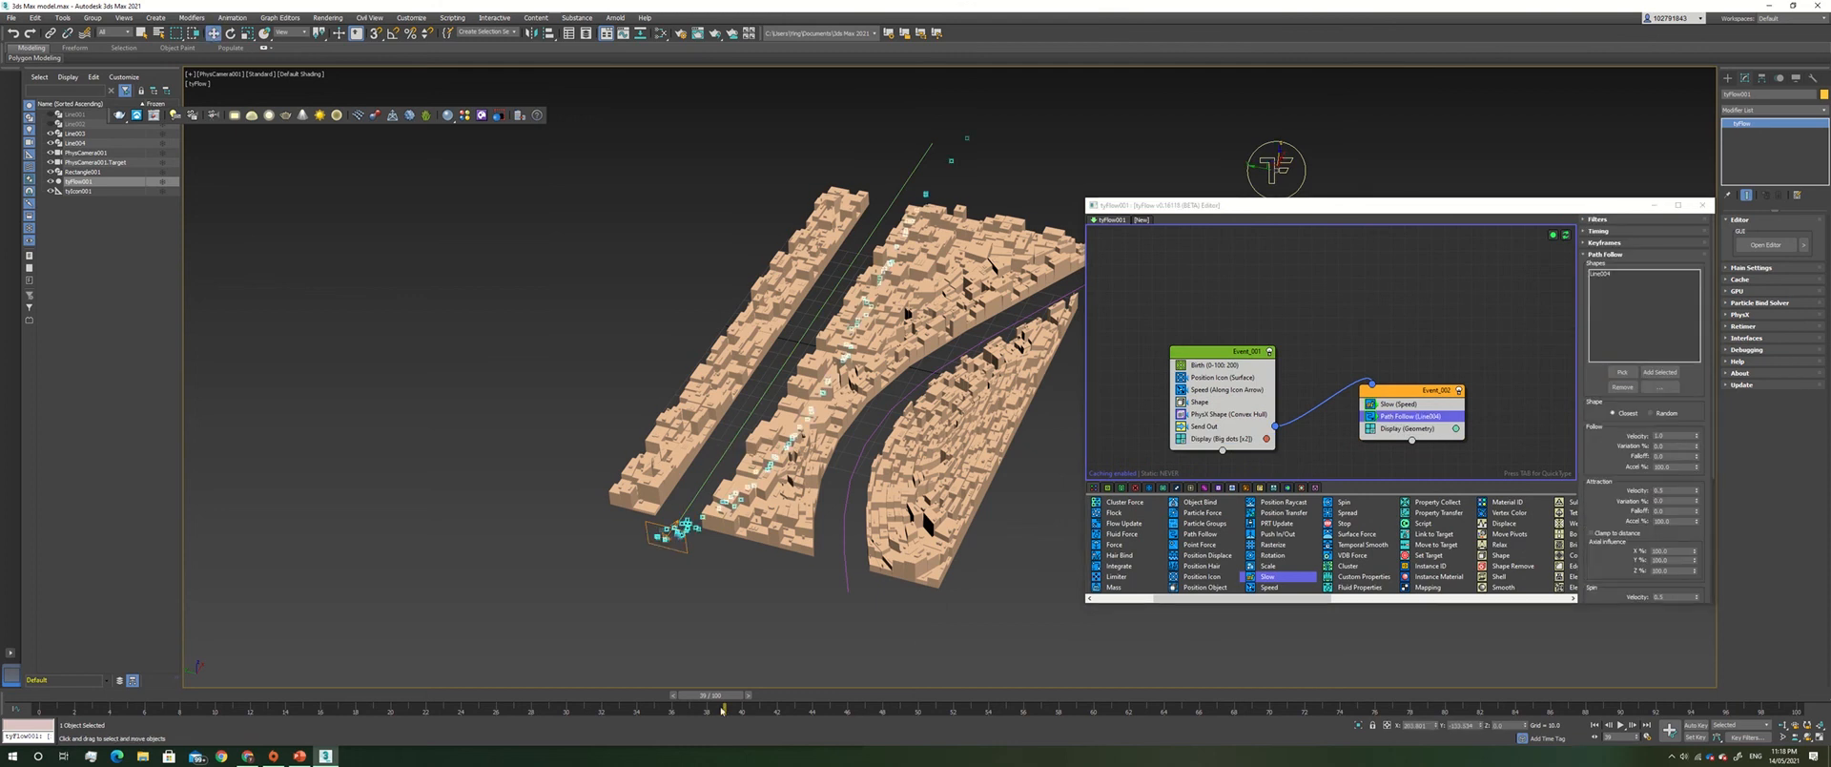
Scrub through the timeline to examine how the particles travel along the straight road line.
left_click_drag(713, 701, 2, 708)
key("slash")
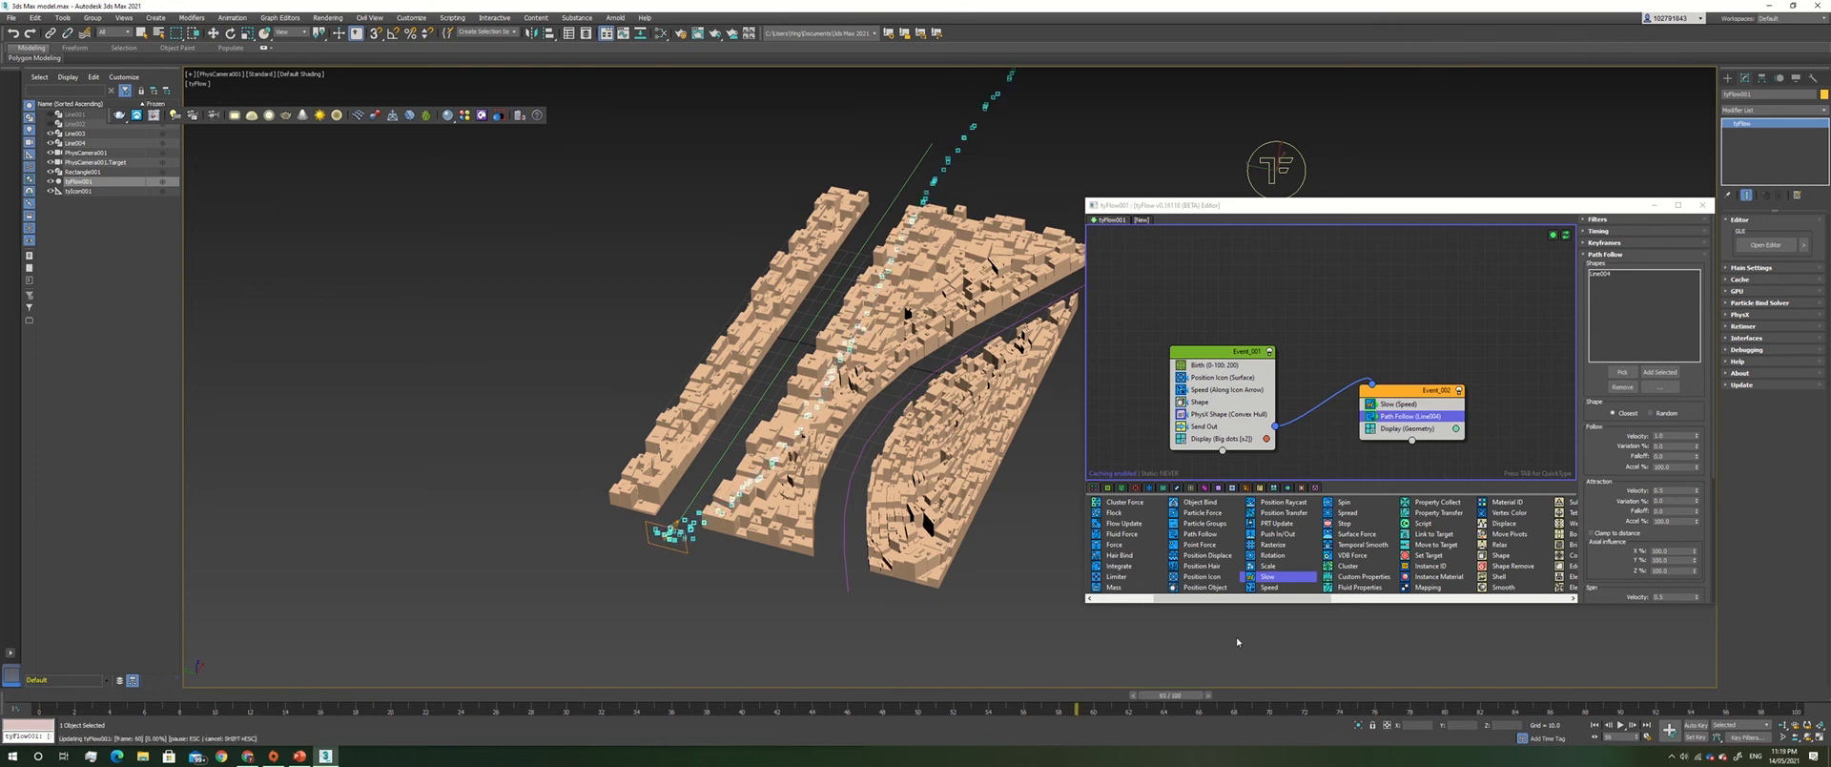
left_click_drag(1643, 665, 28, 753)
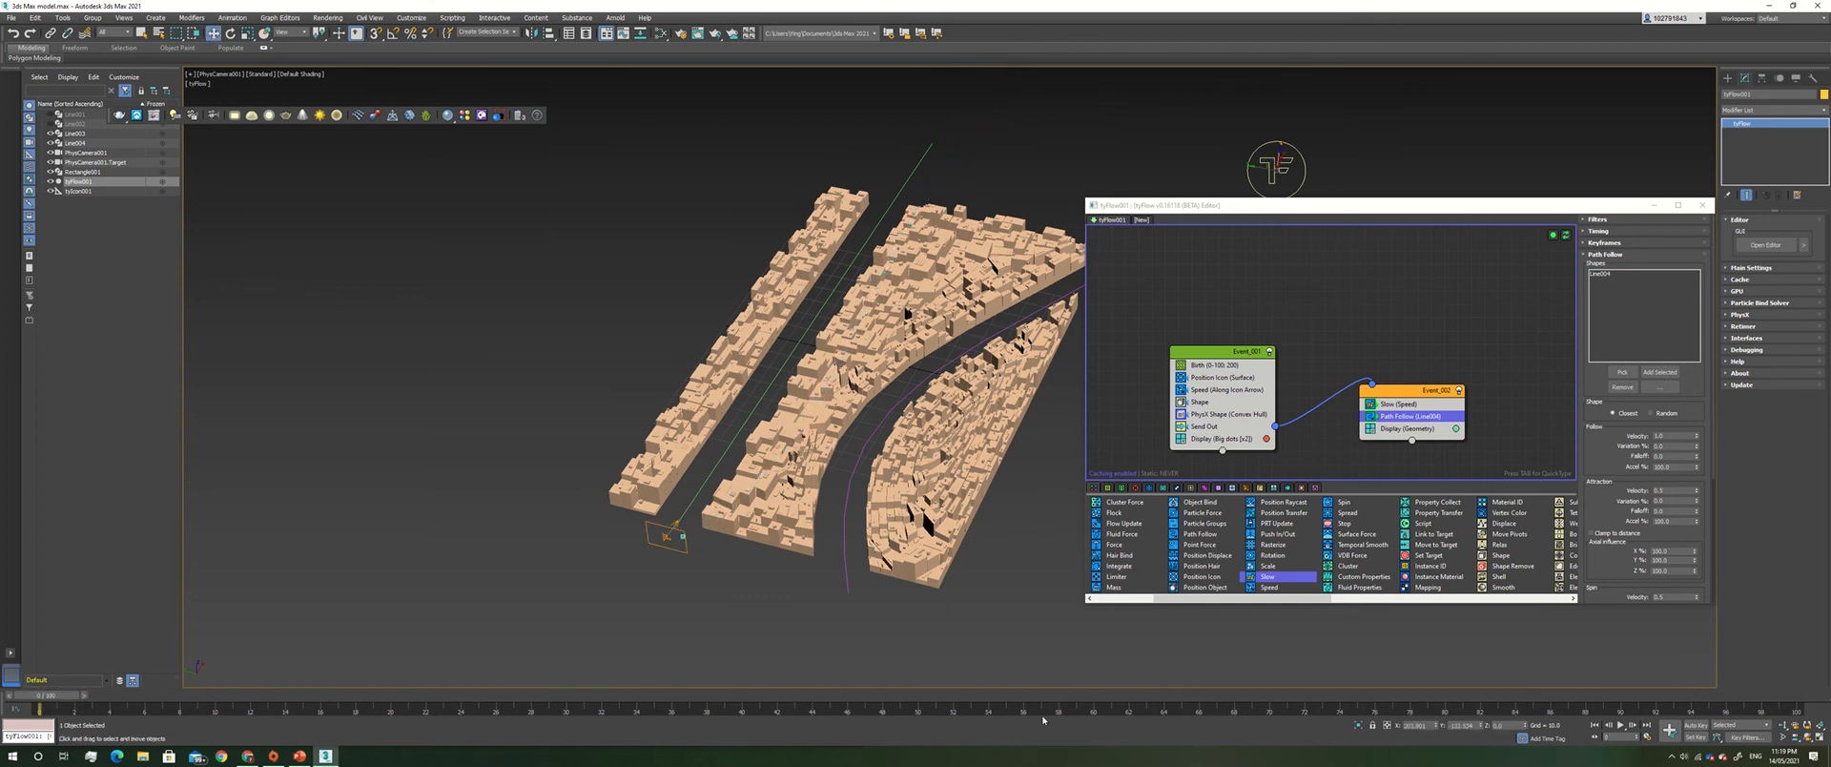
left_click(1675, 597)
left_click_drag(57, 695, 1421, 620)
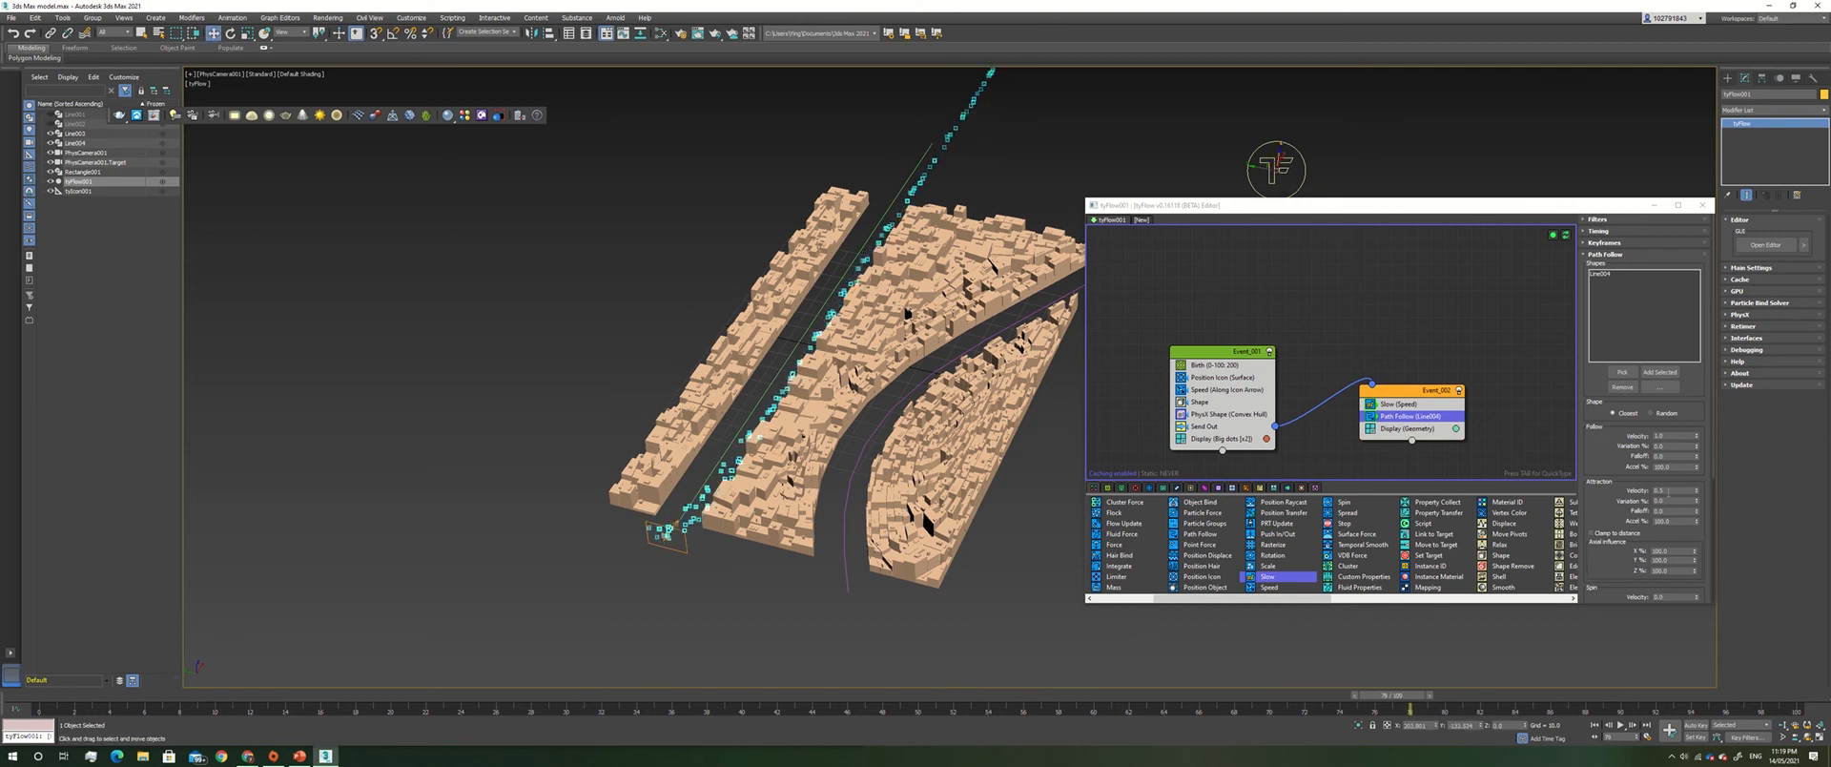
Adjust the Path Follow attraction velocity and scrub the timeline to check the particle stream.
double_click(1666, 490)
key("Return")
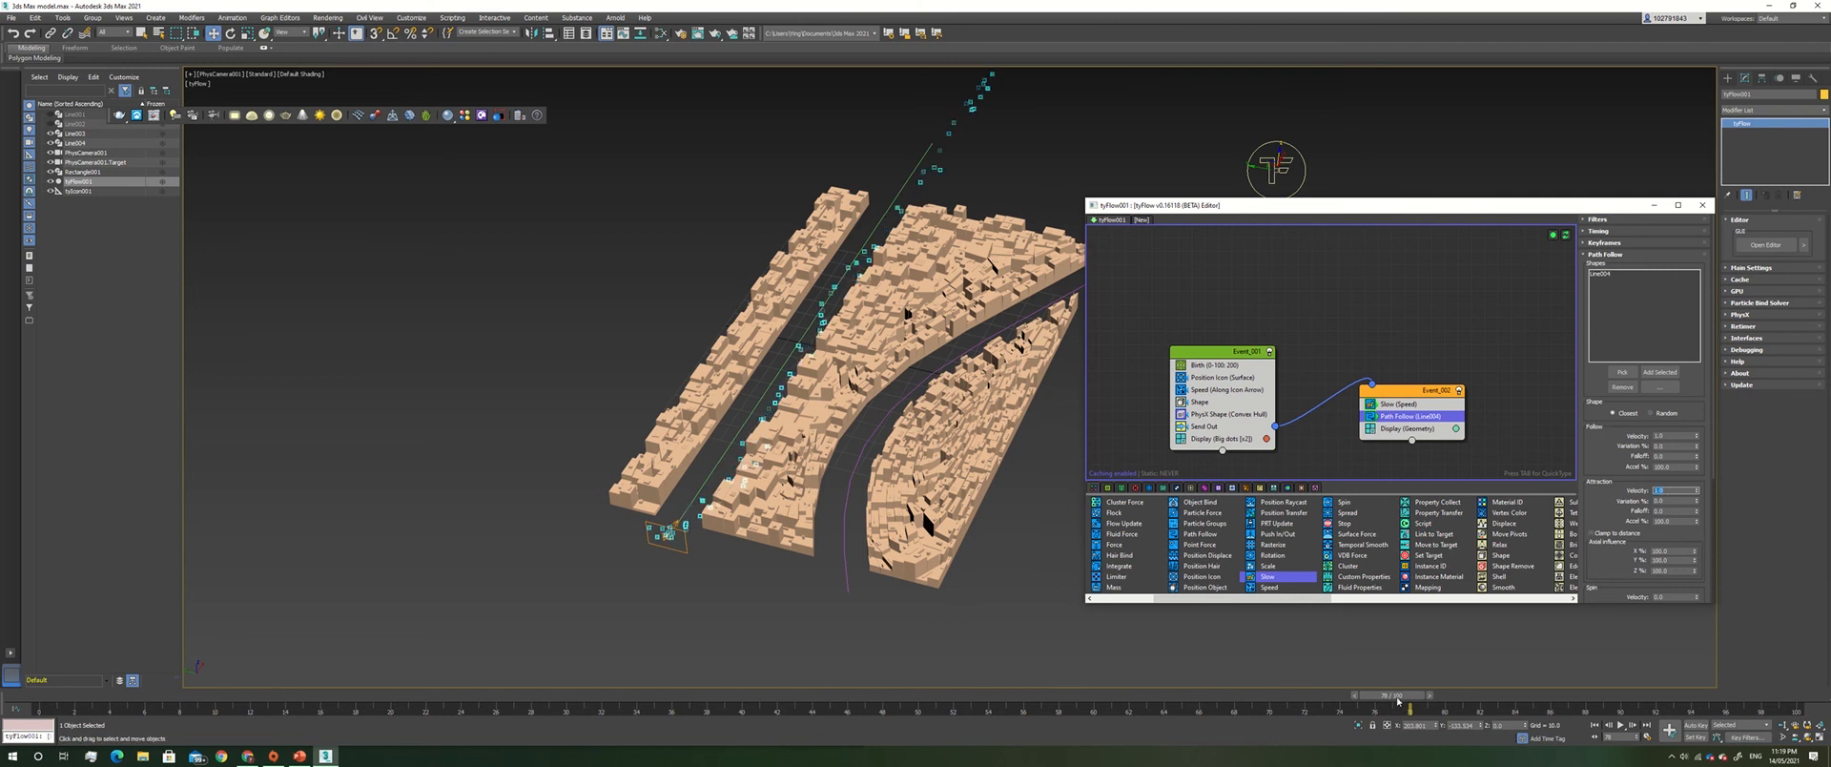
left_click_drag(1397, 701, 982, 699)
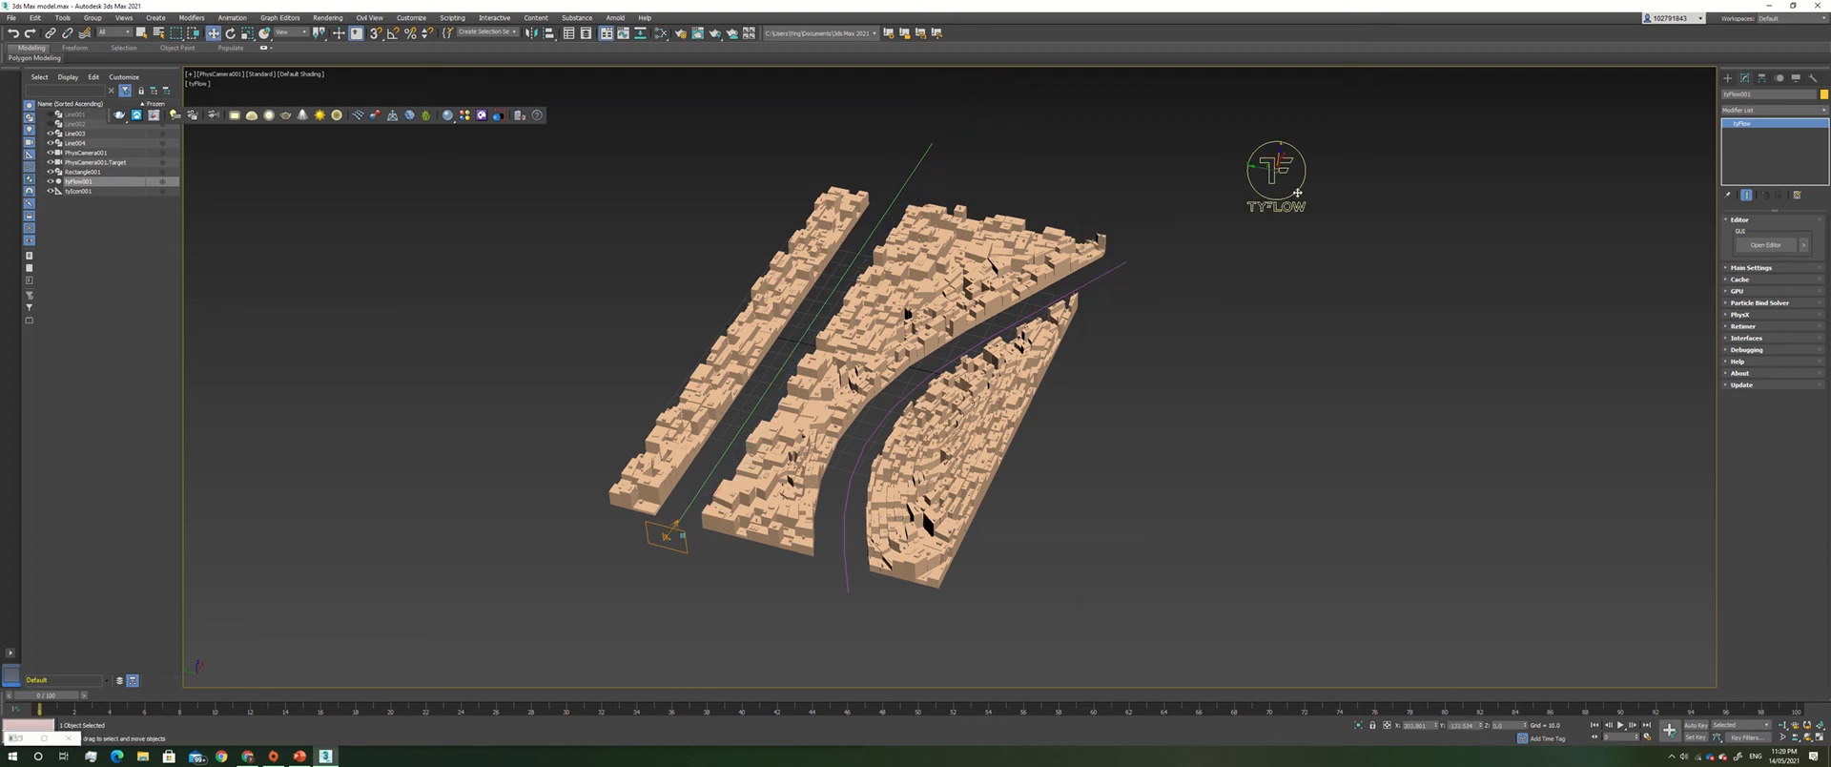
Clone the tyFlow object as a copy and place the copy beside the original, clear of the city.
key("ctrl+v")
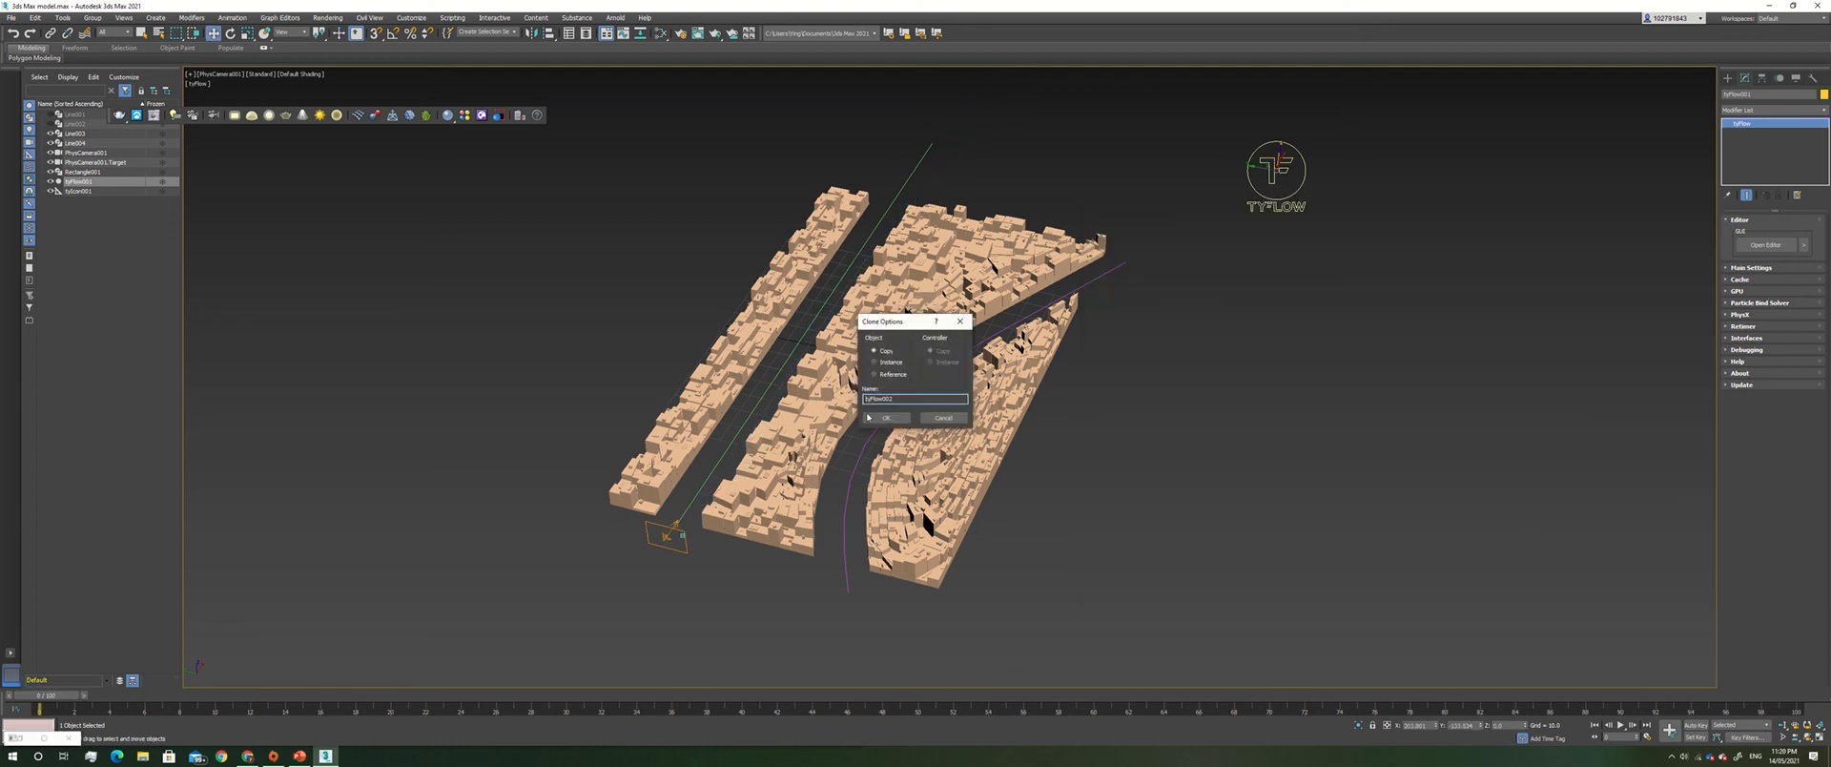
left_click(870, 418)
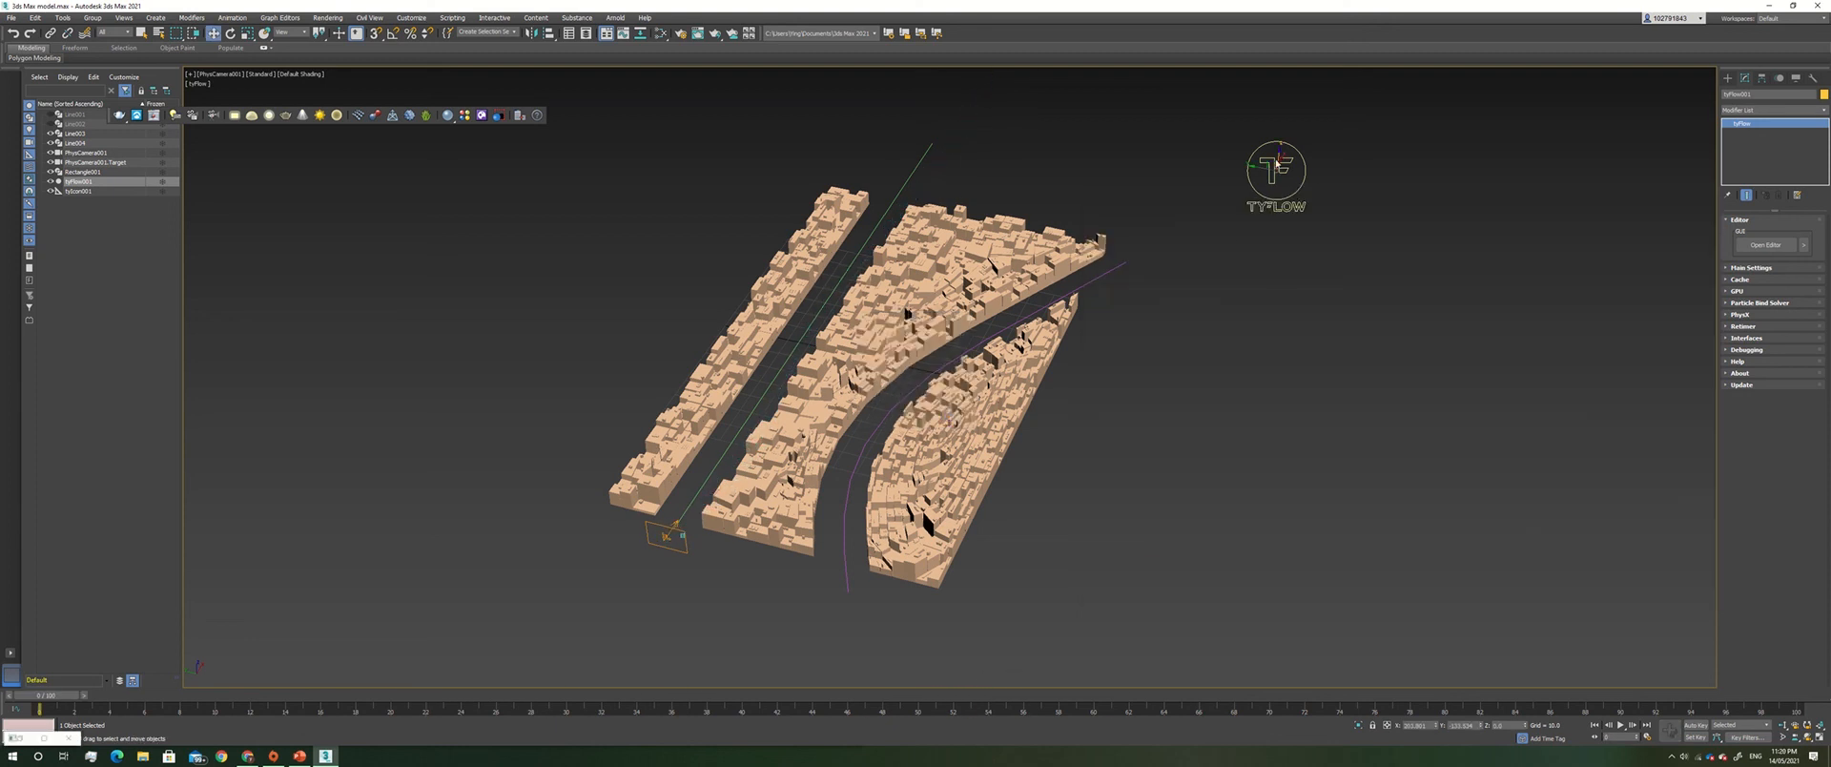
left_click_drag(1276, 164, 1374, 191)
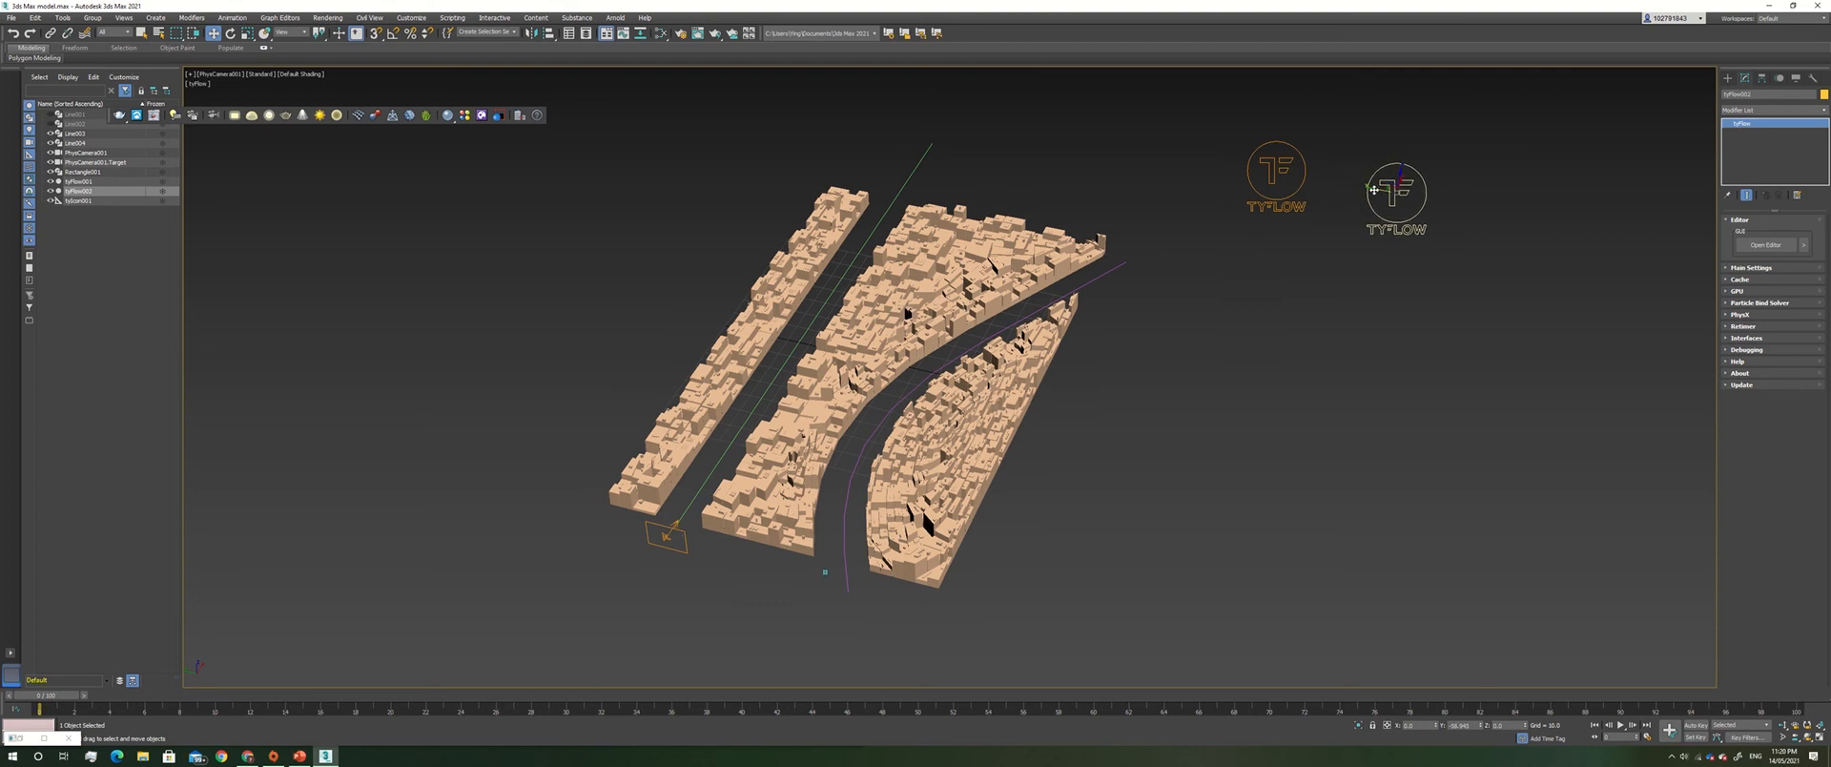
left_click(1411, 305)
Create a rectangular tyIcon helper at the near end of the curved road.
left_click(1727, 77)
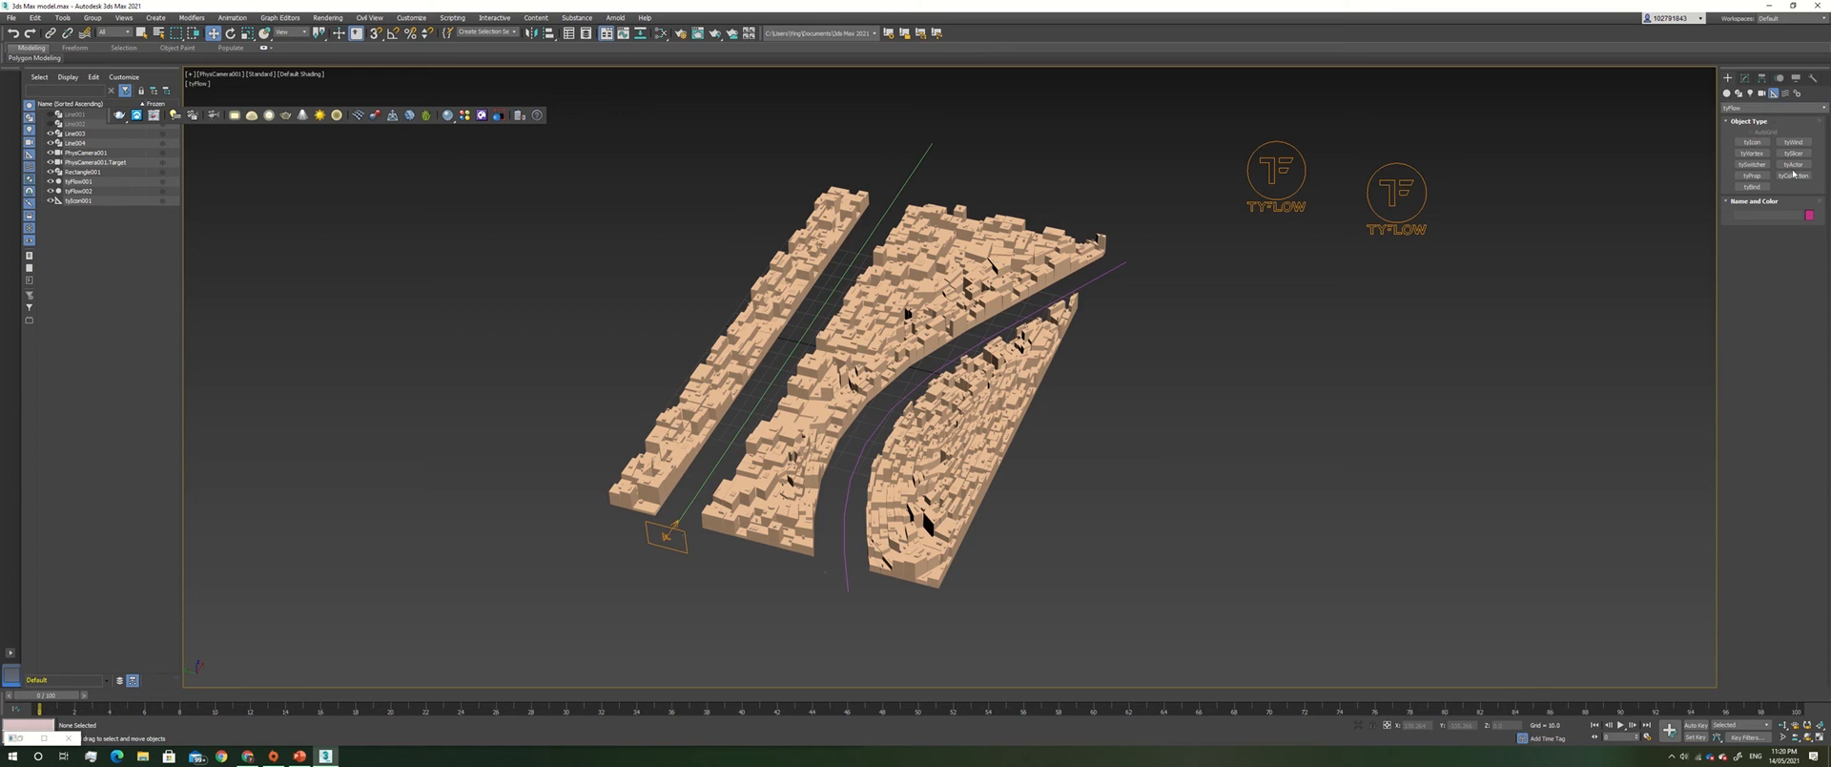
left_click(1751, 141)
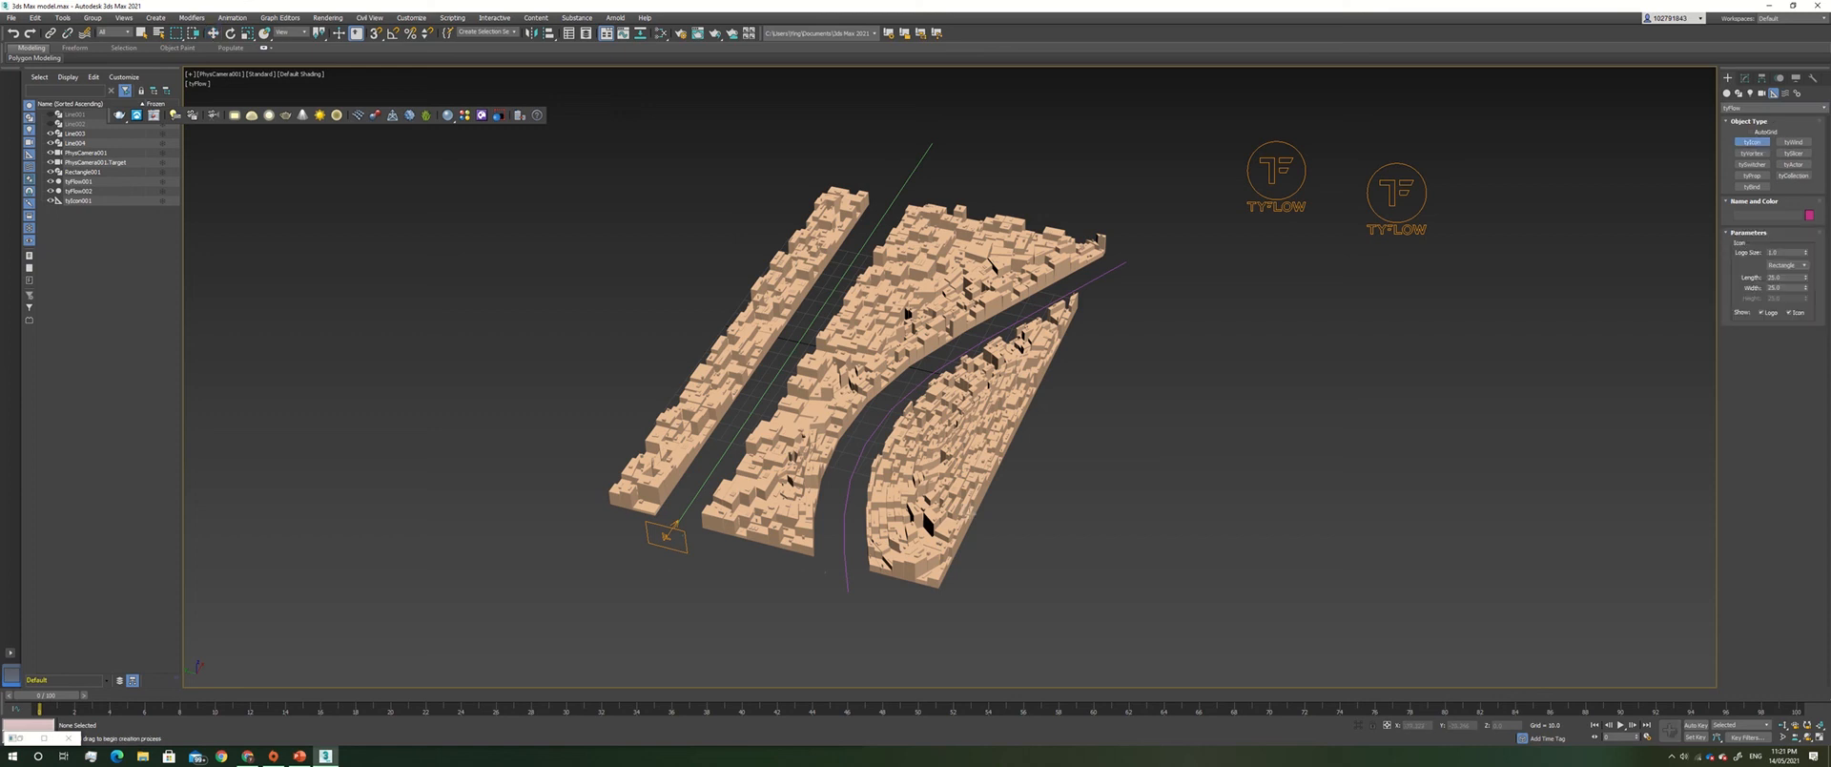
left_click_drag(828, 593, 871, 611)
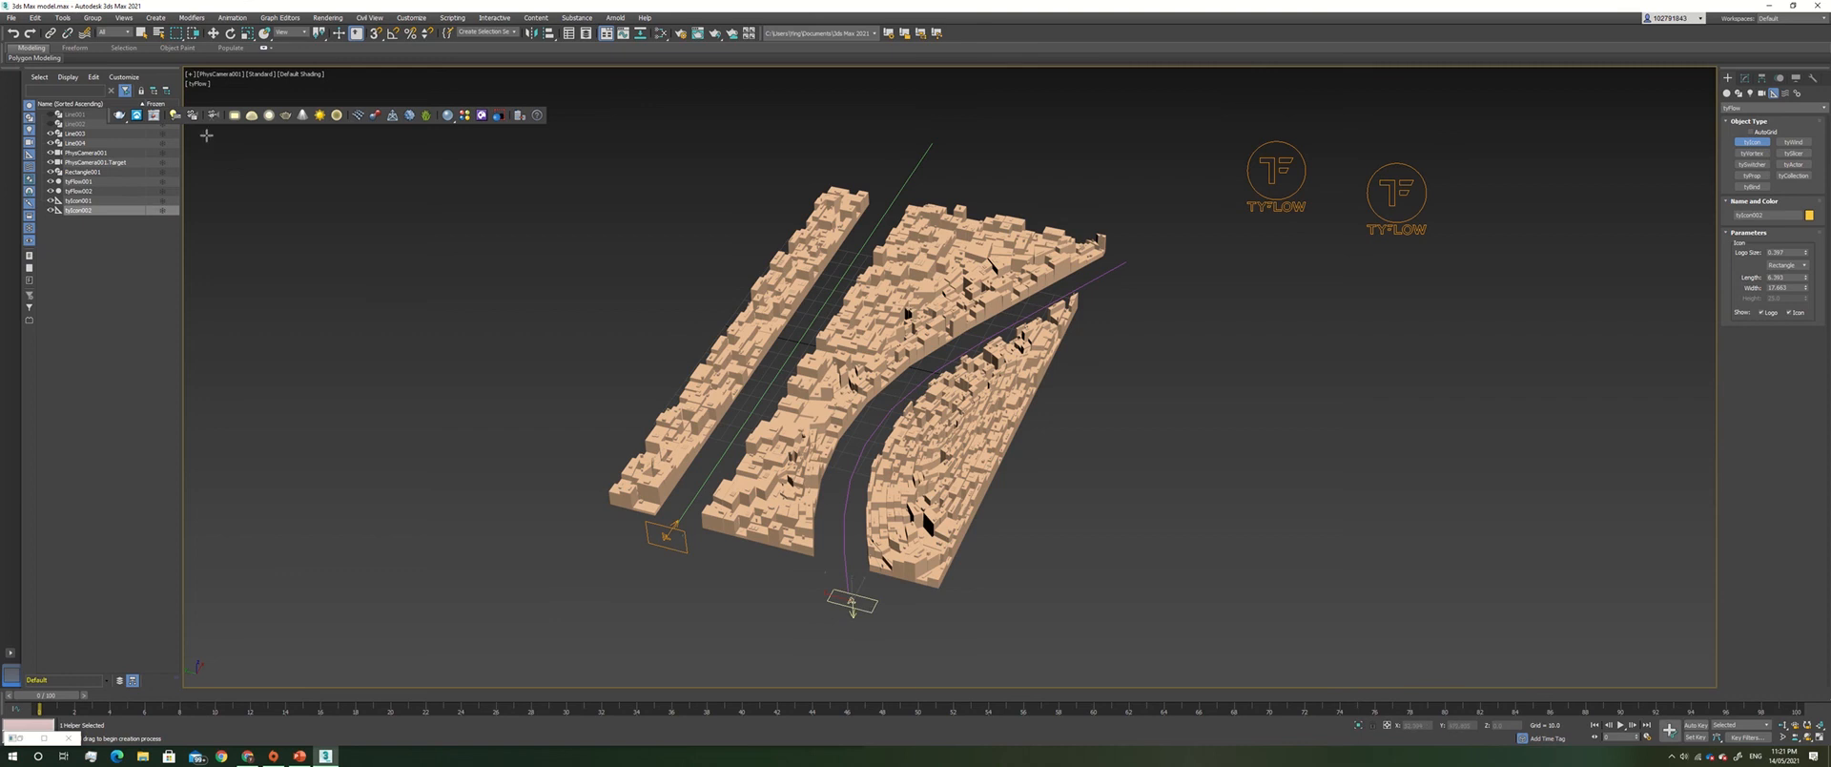
Rotate the new tyIcon upright to face along the curved road and move it onto the road's near end.
left_click(231, 34)
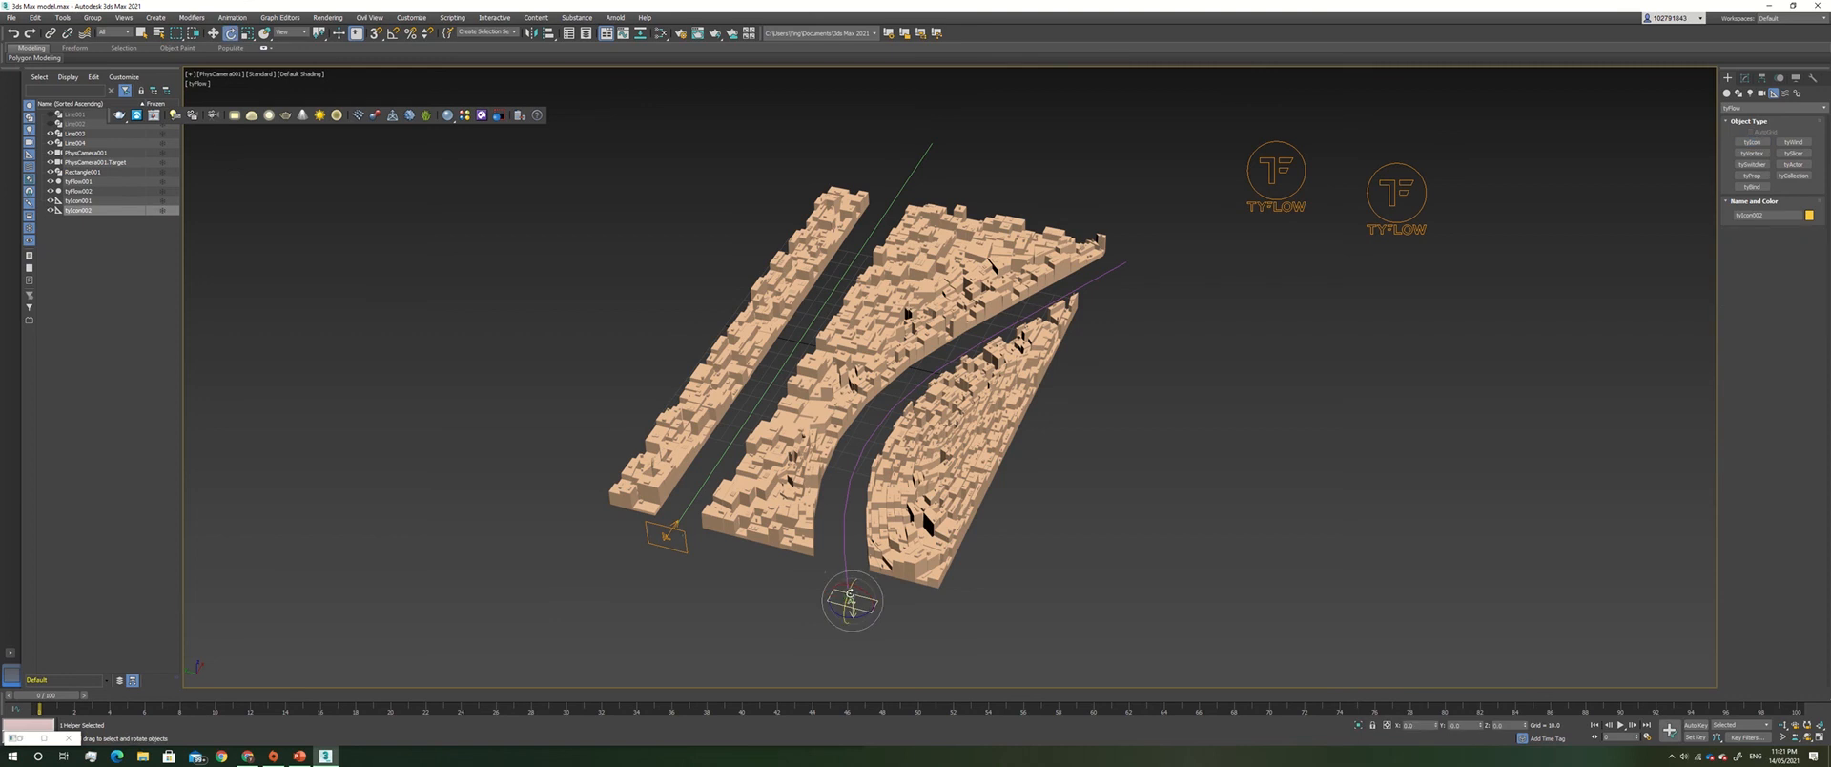
left_click_drag(850, 593, 938, 739)
key("w")
mouse_move(850, 599)
left_mouse_down()
mouse_move(817, 591)
mouse_move(850, 574)
left_mouse_up()
left_click(879, 612)
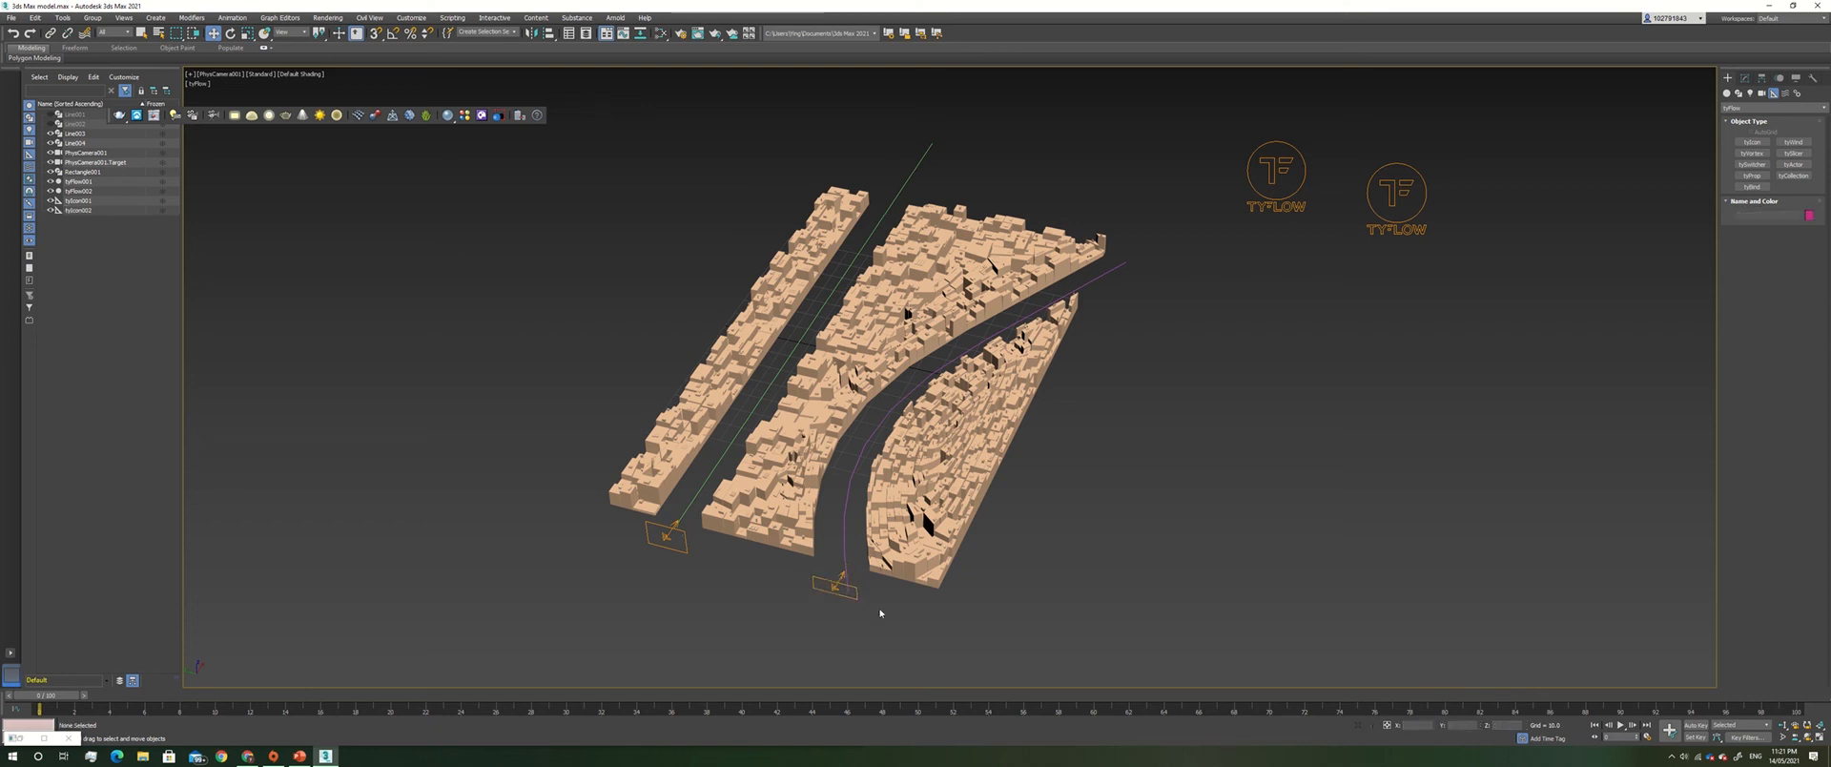
In the copied tyFlow's editor, replace the Position Icon operator's icon with the tyIcon at the curved road.
left_click(1409, 229)
left_click(1744, 77)
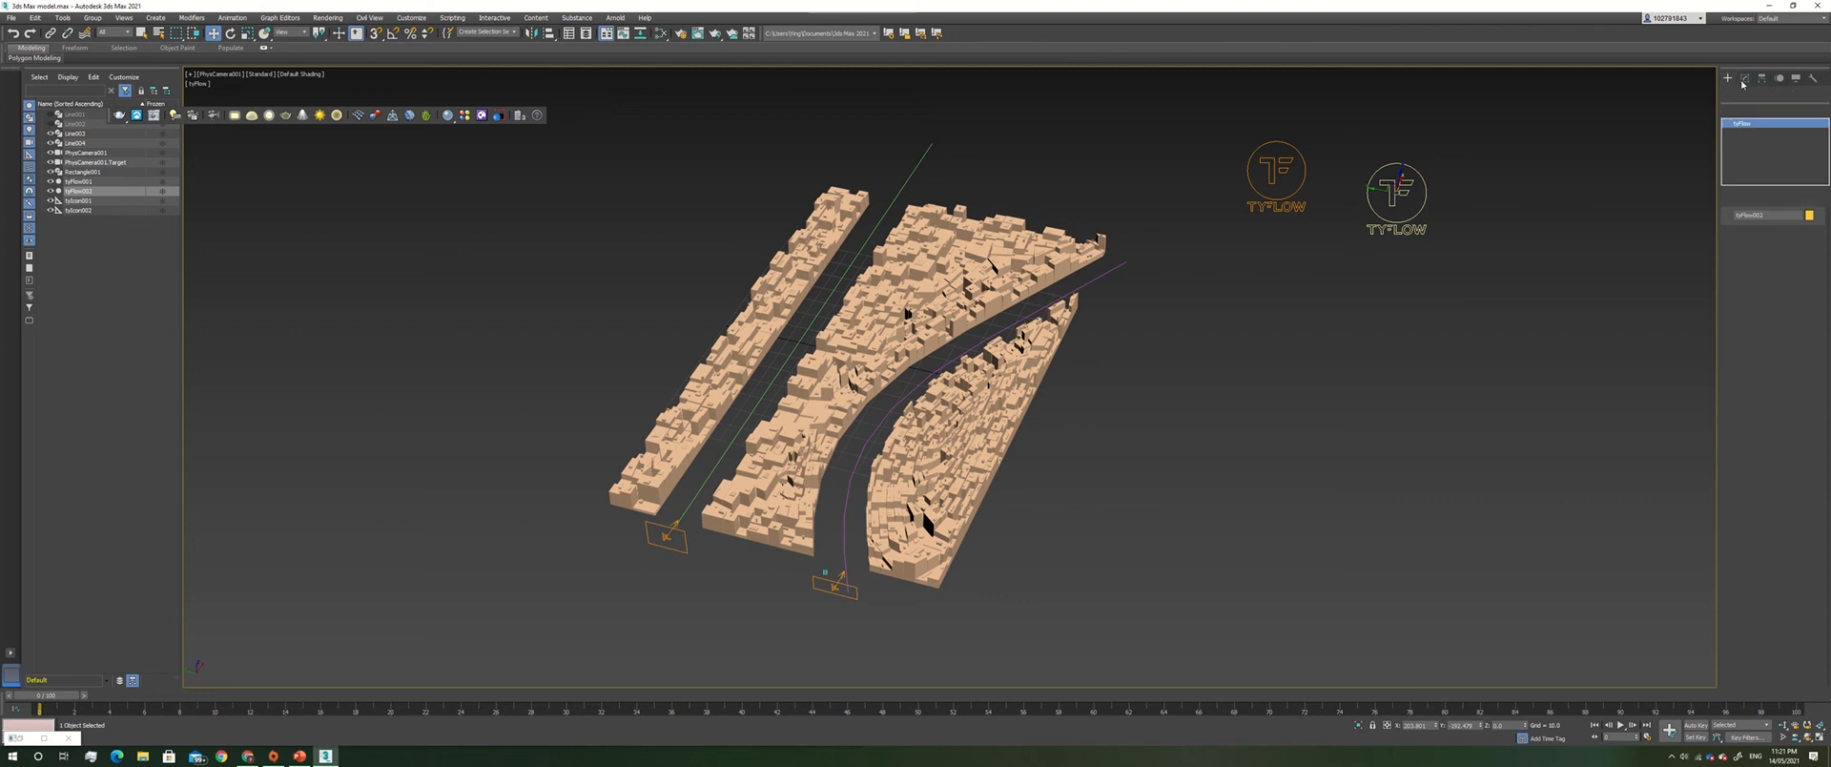
left_click(1765, 244)
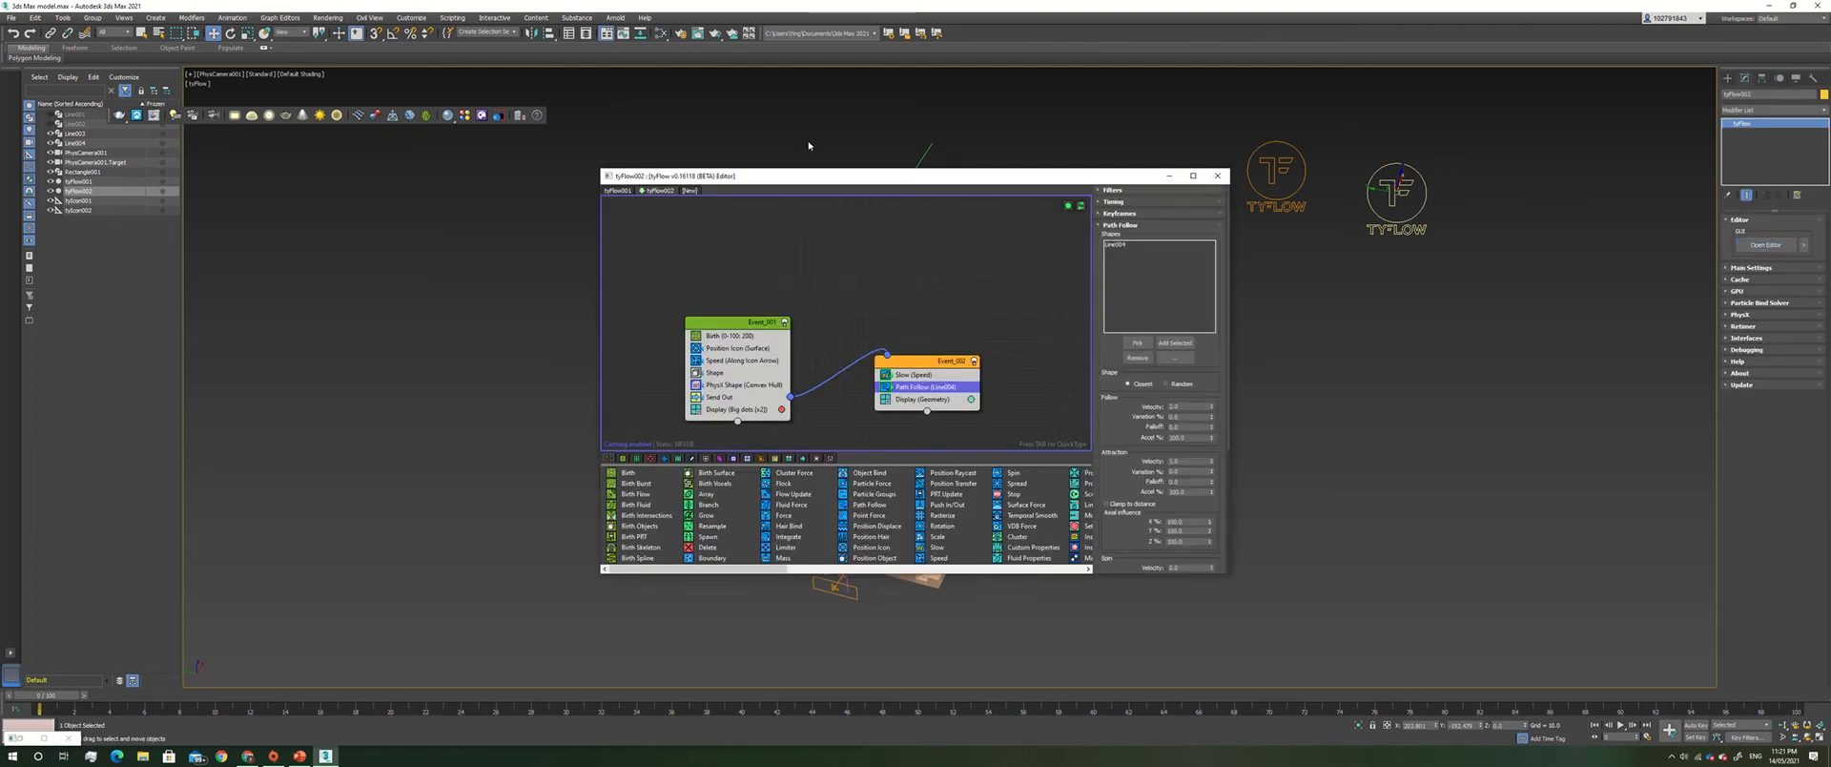
left_click_drag(859, 180, 1142, 169)
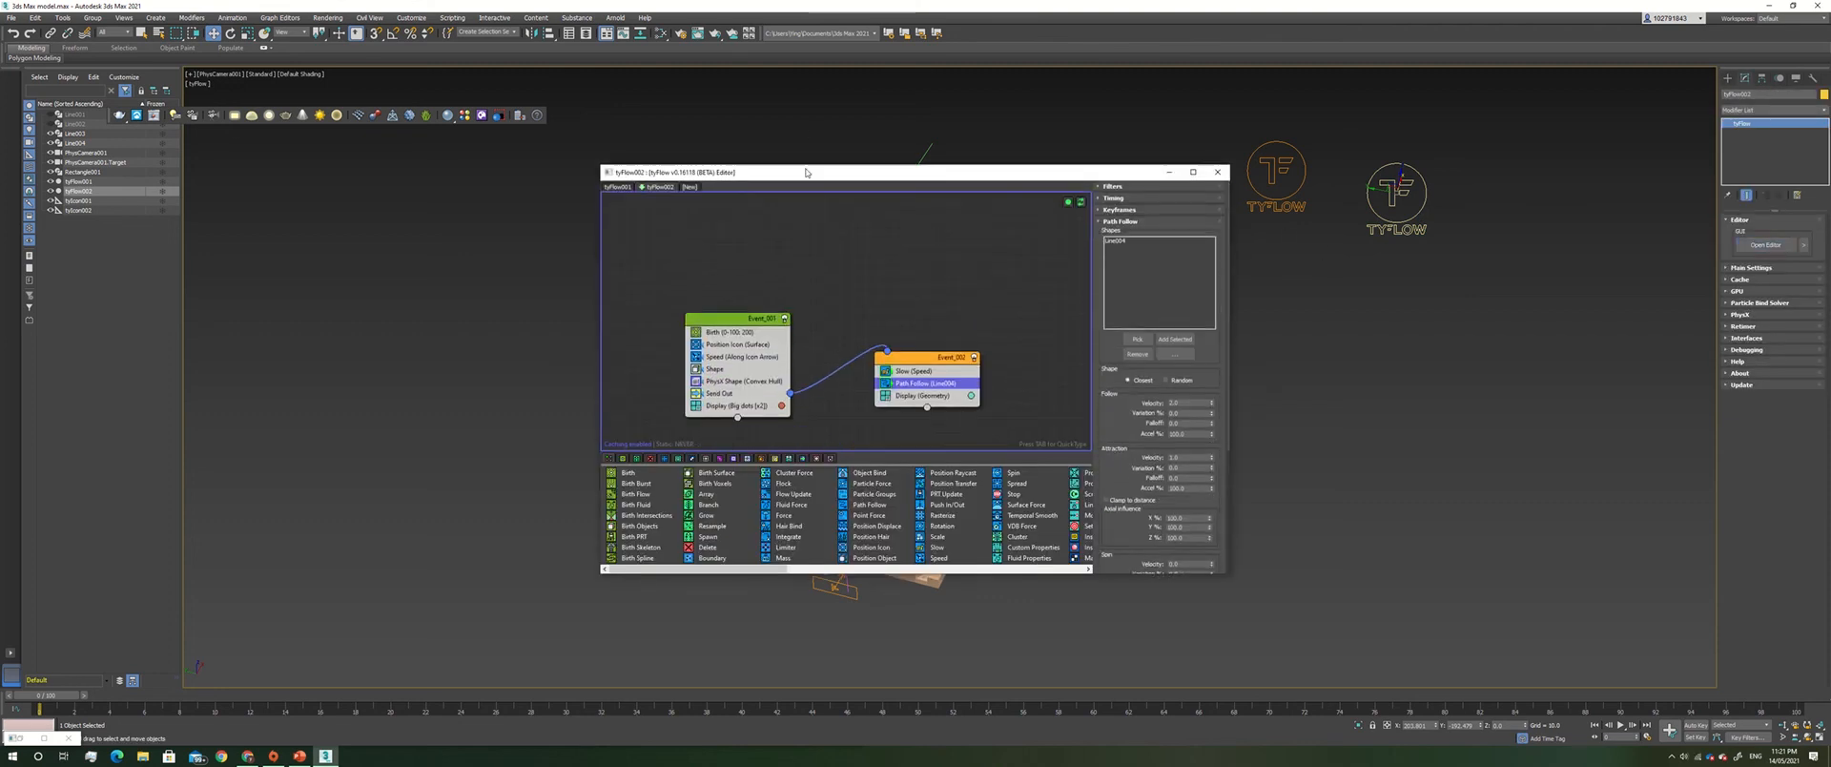
left_click_drag(805, 173, 1369, 215)
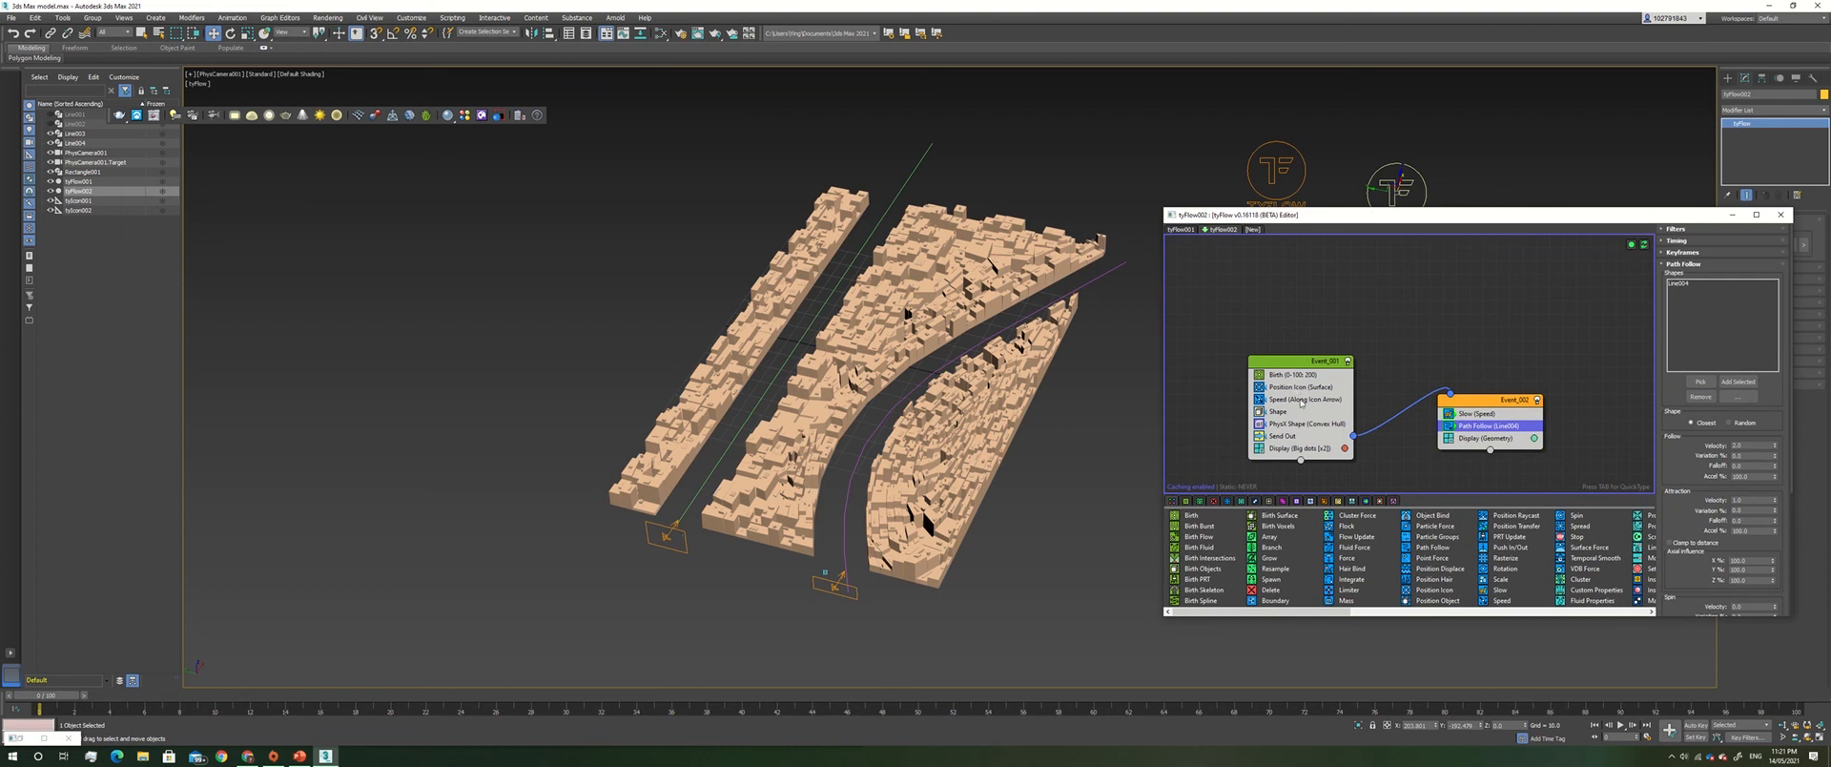
left_click(1301, 386)
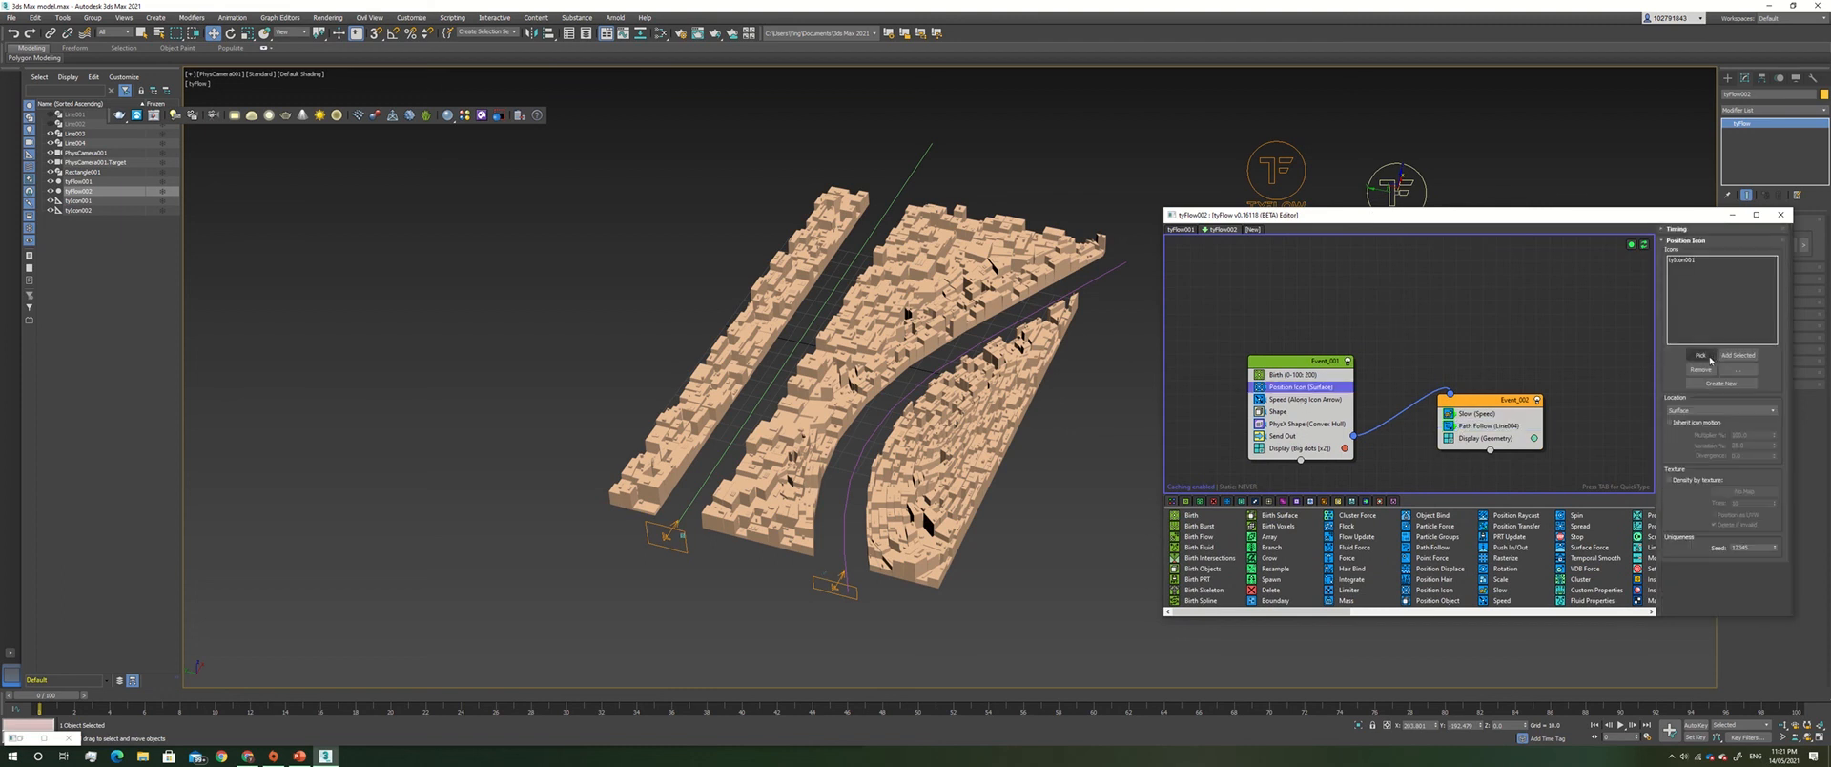
left_click(1703, 371)
left_click(1703, 354)
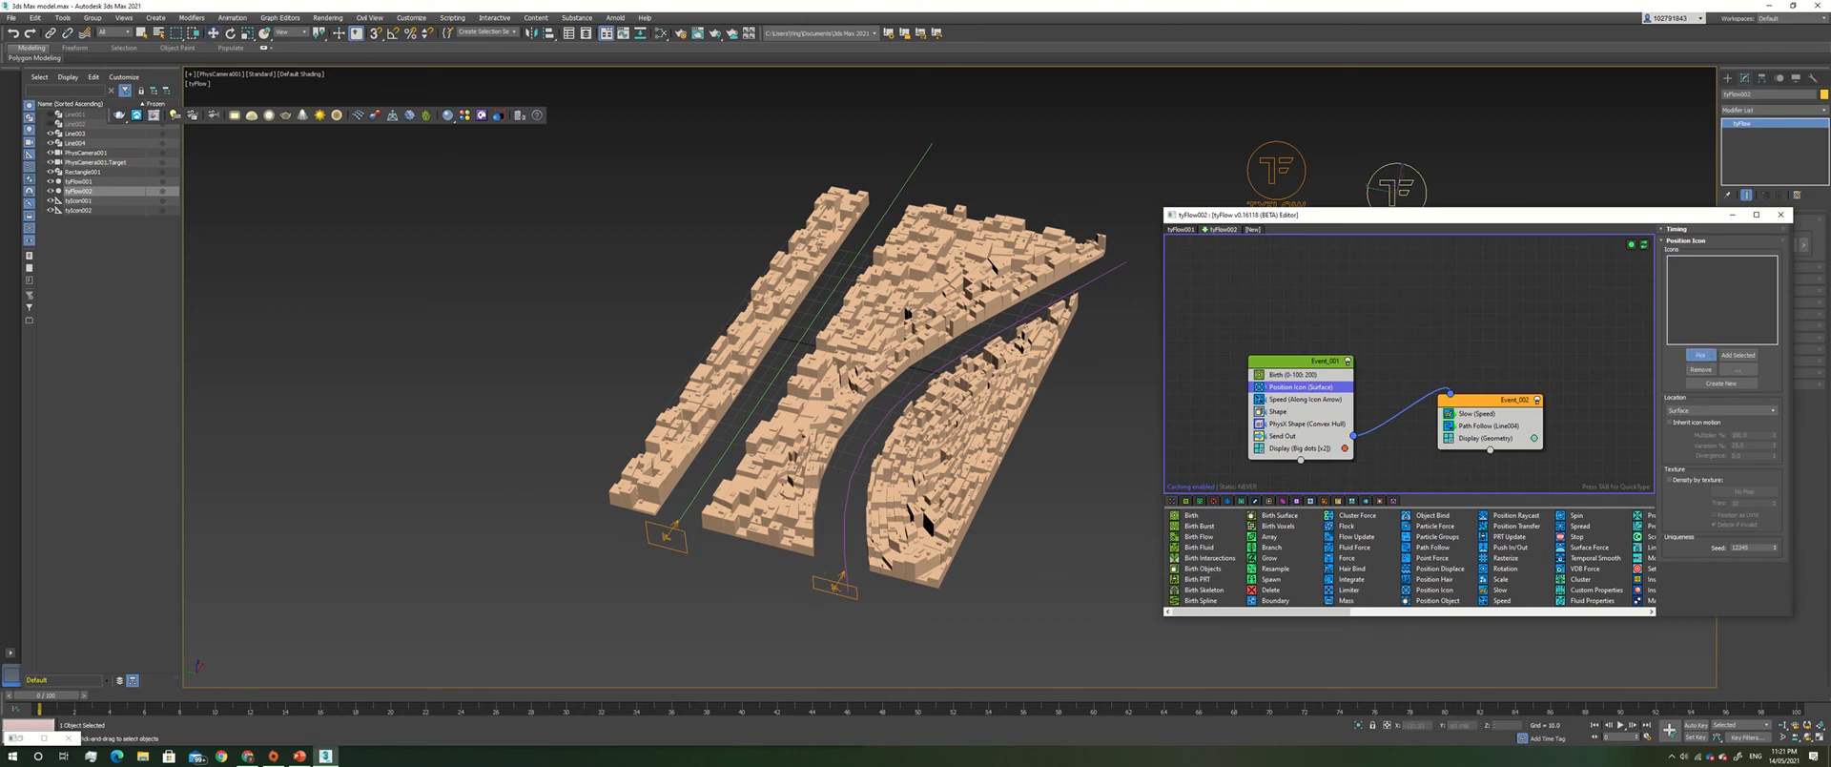
left_click(837, 580)
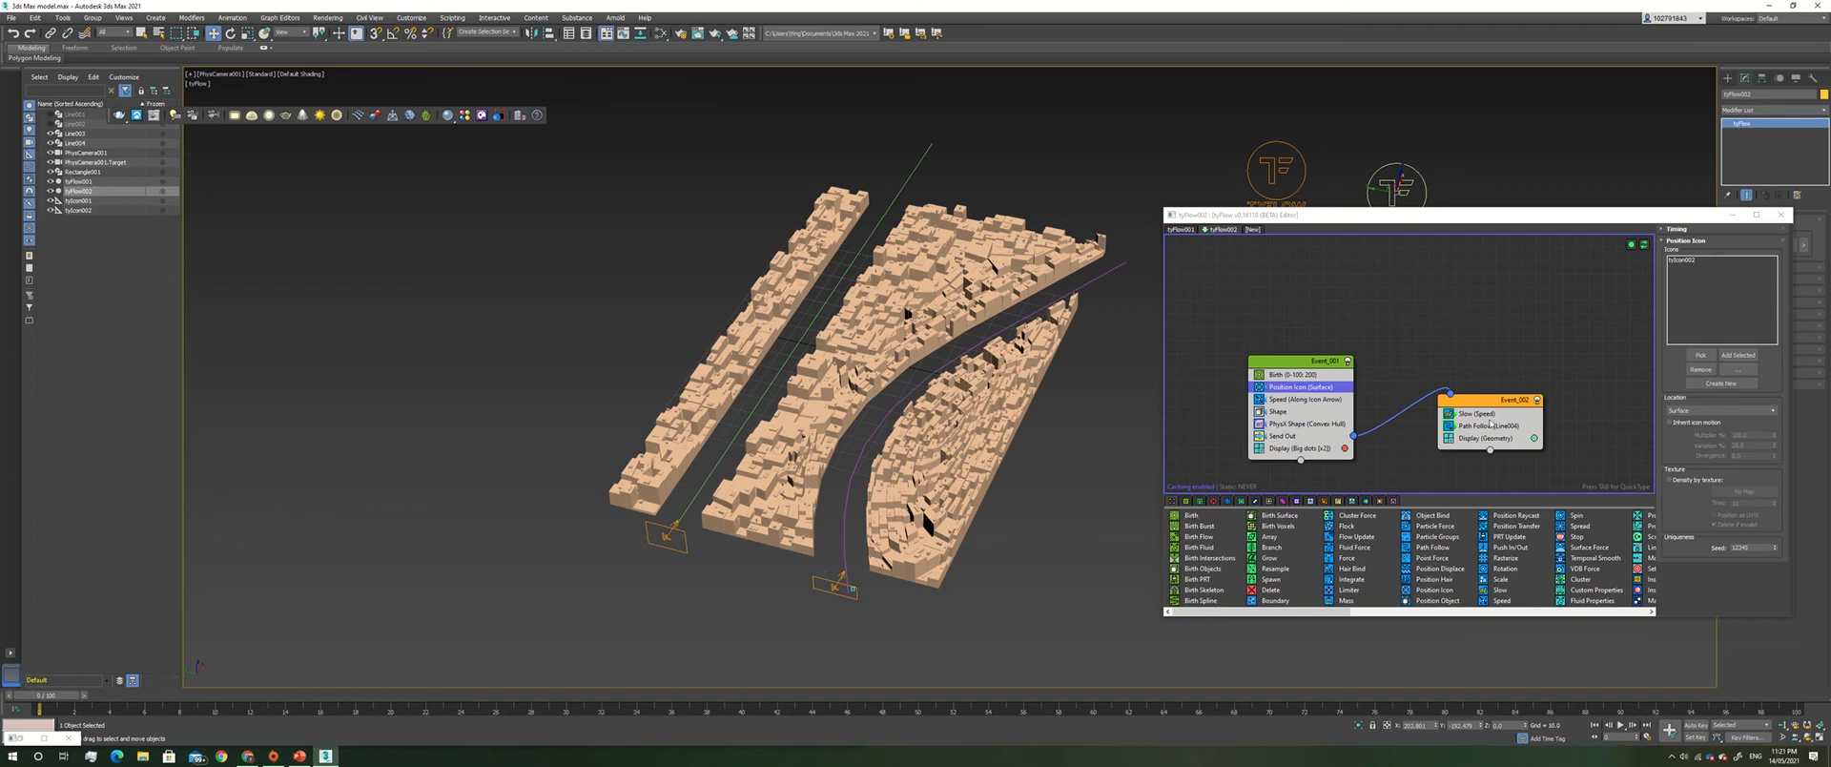
In the copied tyFlow, replace the Path Follow operator's shape with the curved road's spline and scrub the timeline to preview the particles.
left_click(1489, 425)
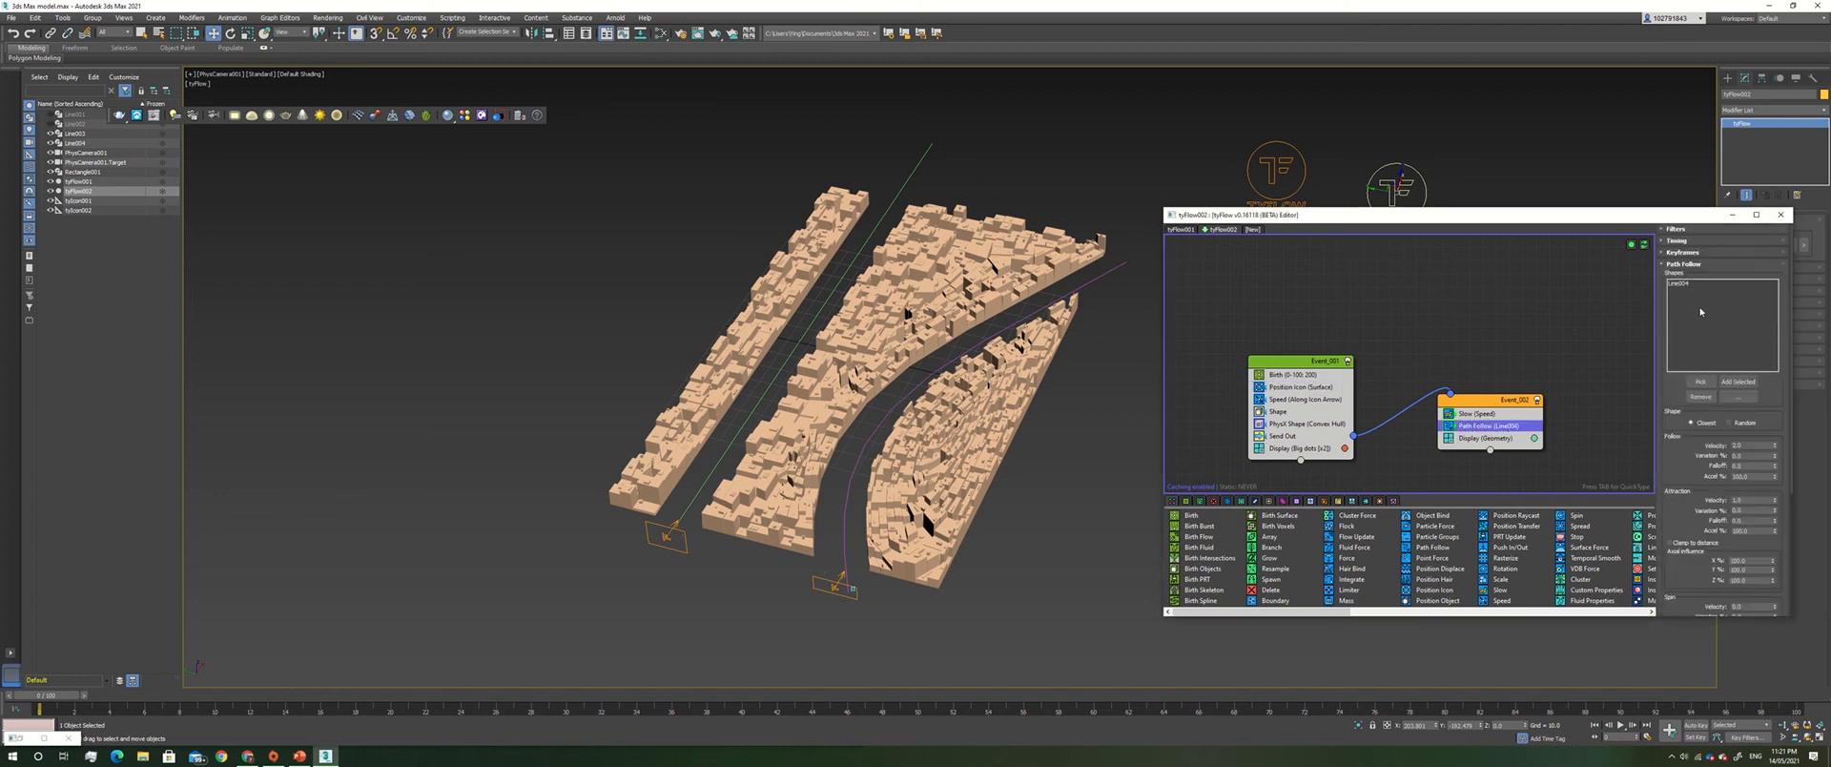
left_click(1693, 283)
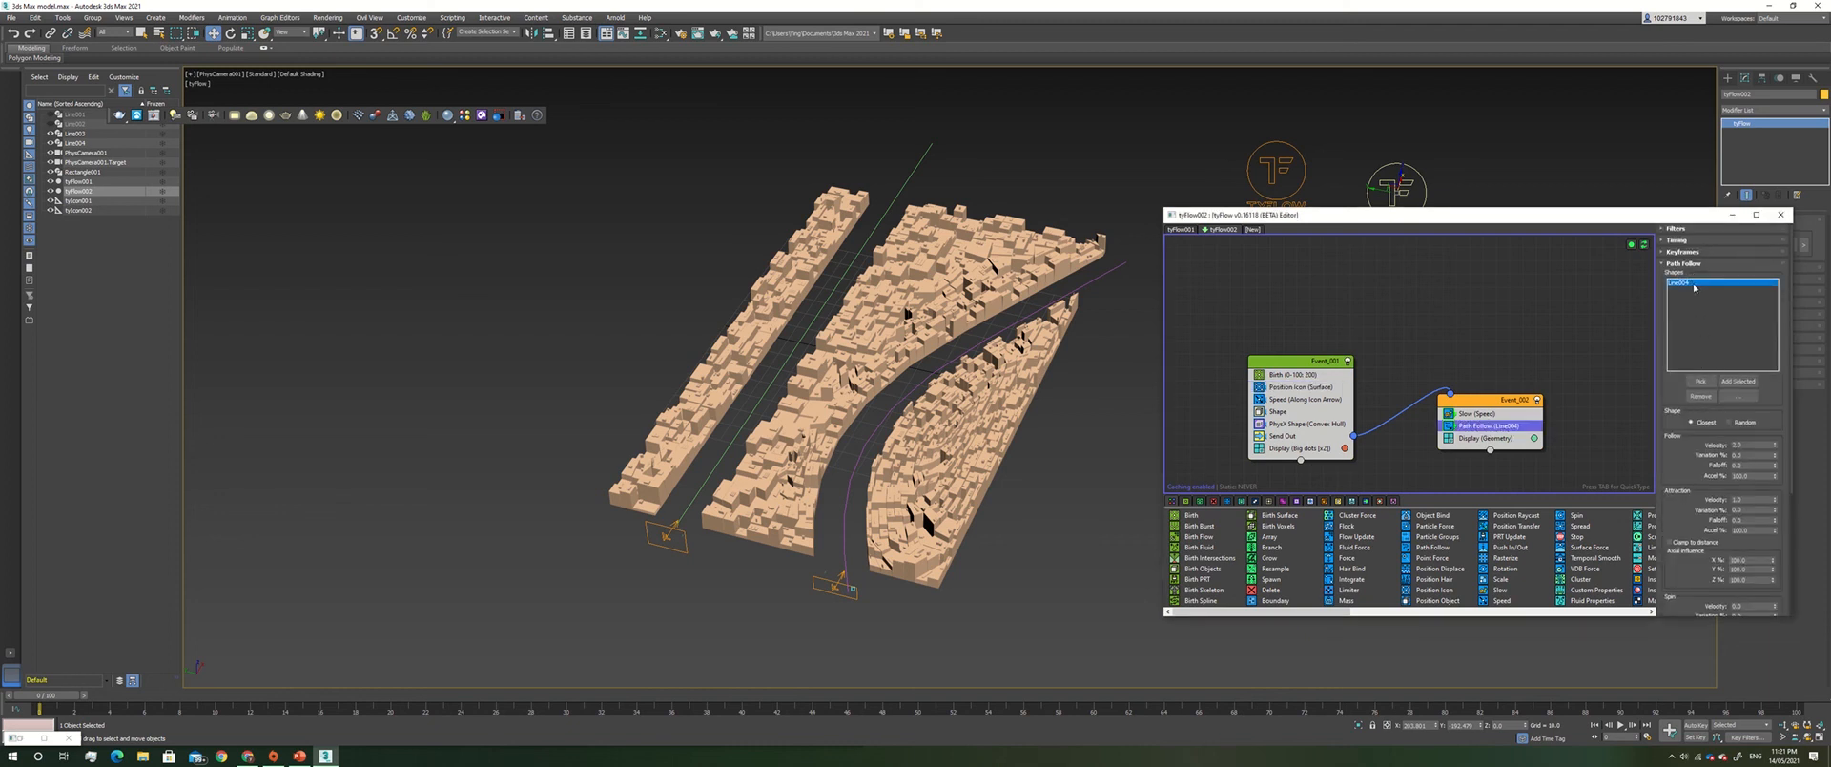
left_click(1700, 397)
left_click(1696, 381)
left_click(844, 509)
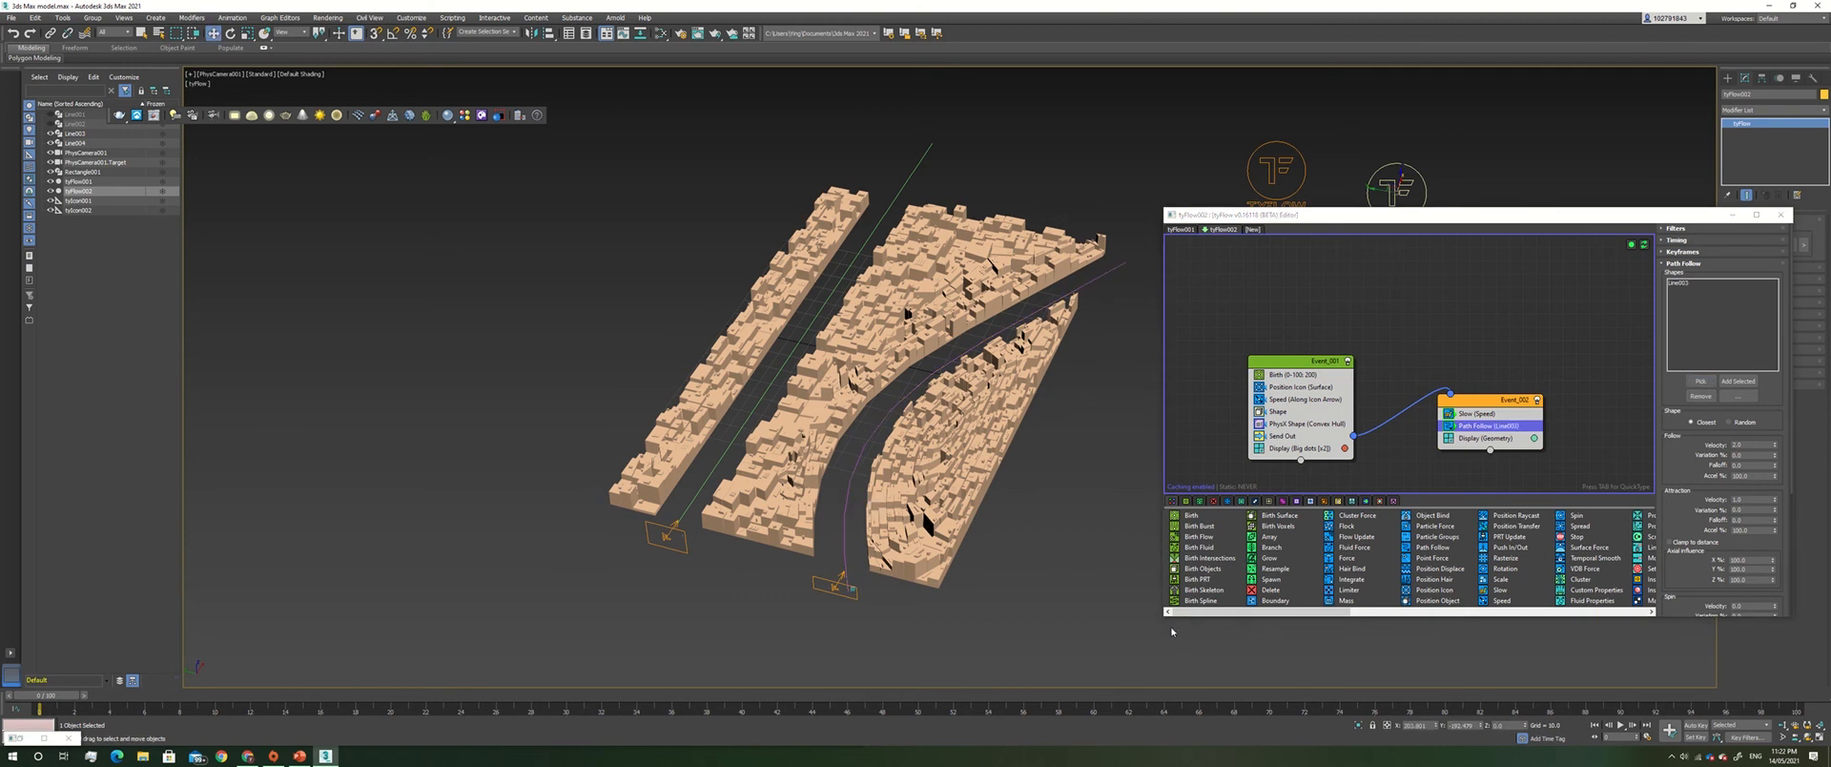
left_click_drag(51, 703, 832, 695)
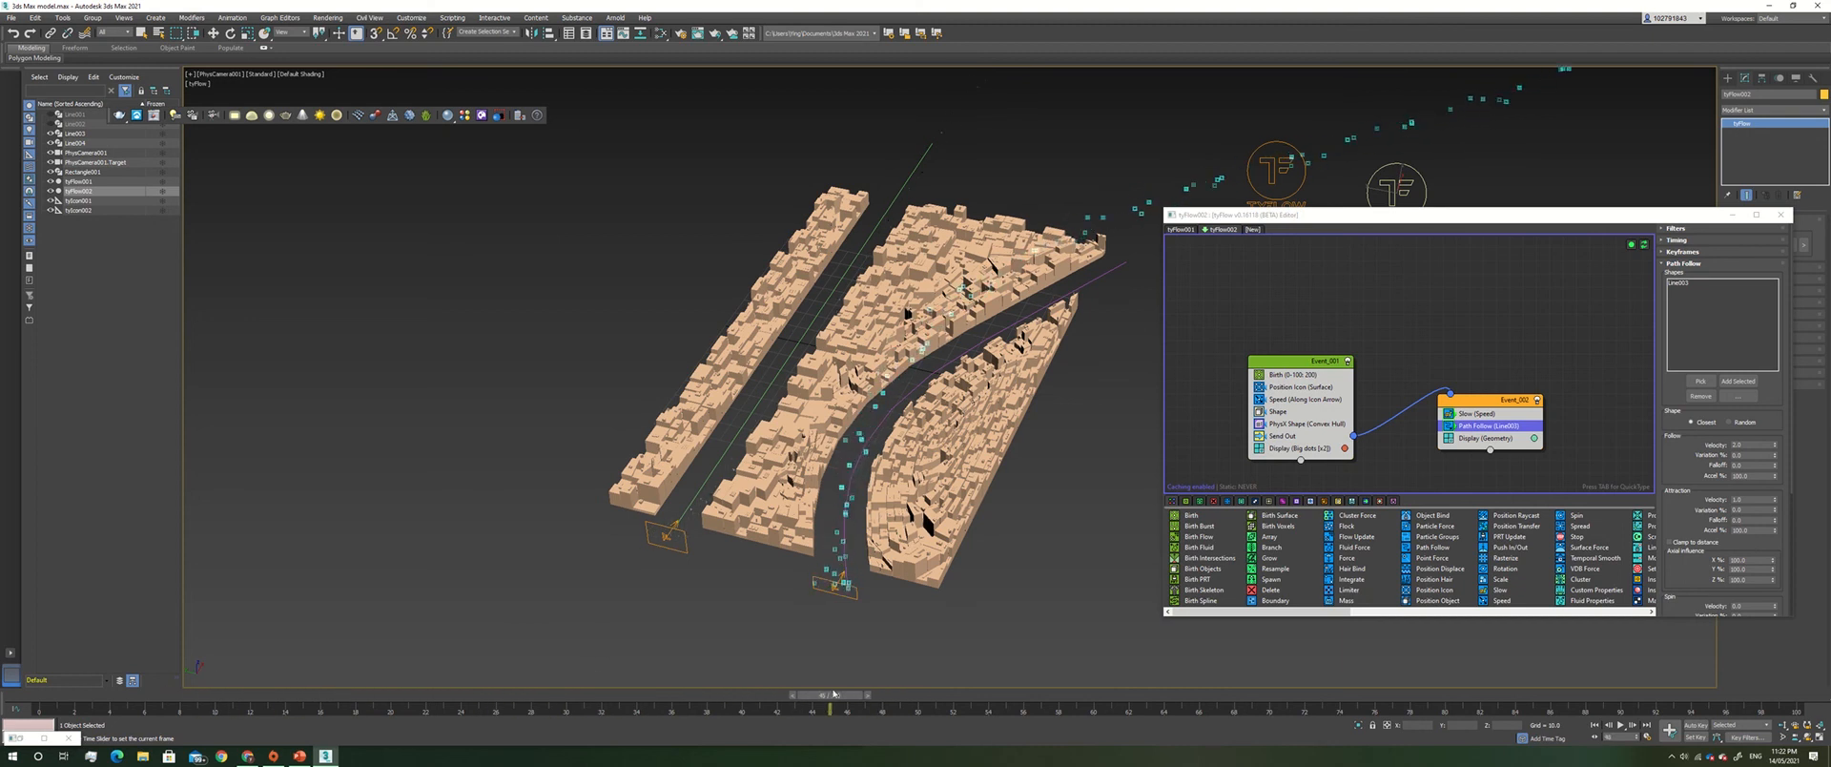
key("w")
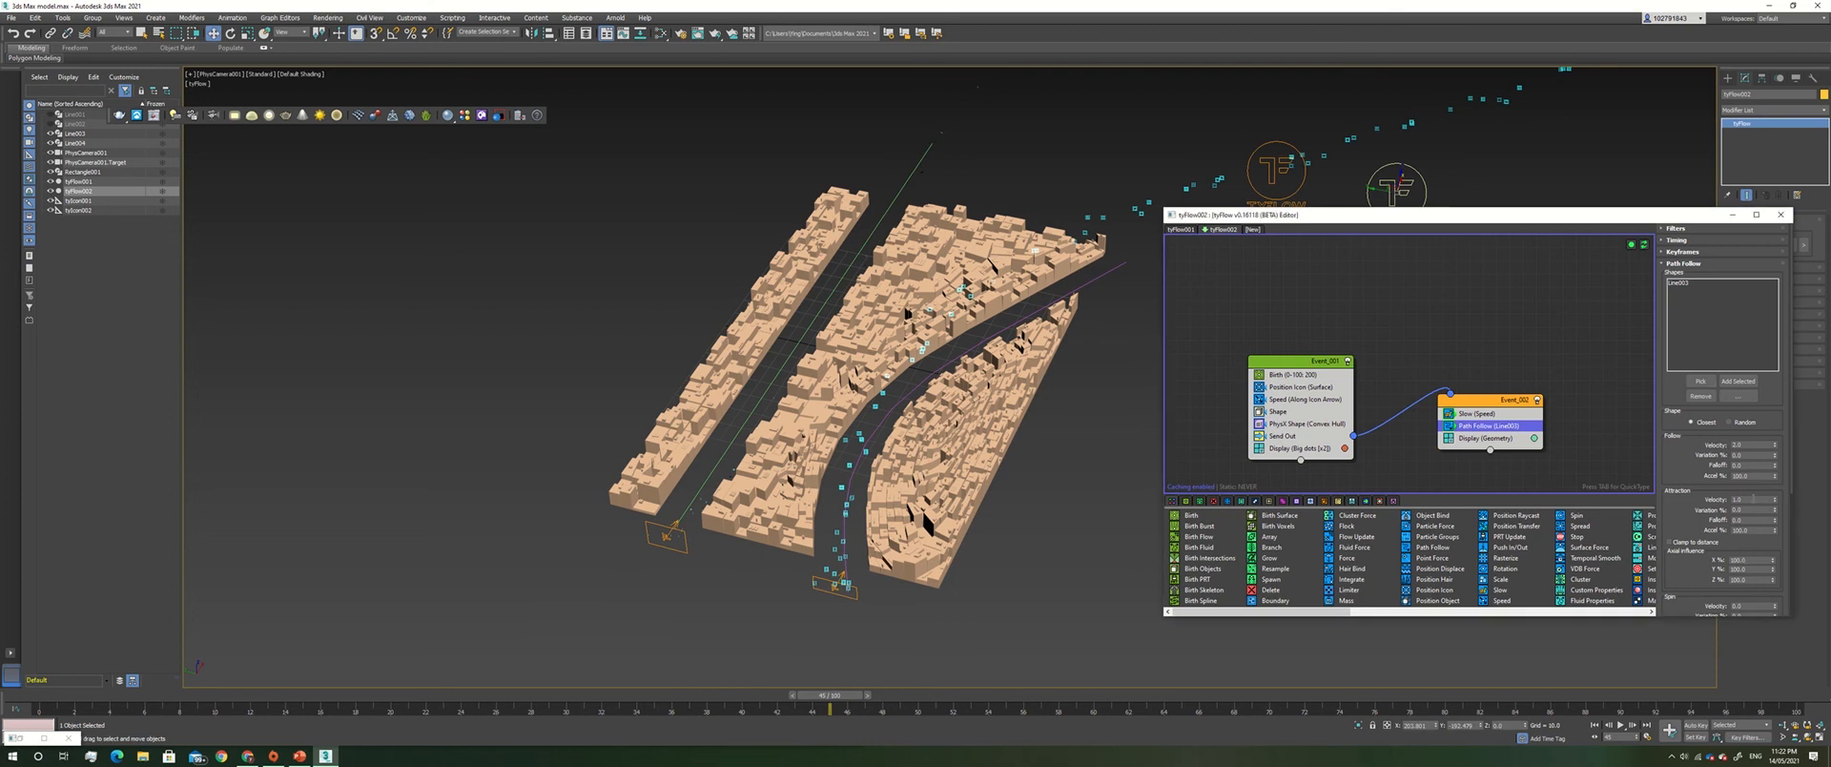
Change the Path Follow operator's attraction velocity and scrub forward to frame 57 to check the particles along the curved road.
left_click(1752, 499)
key("Return")
key("Return")
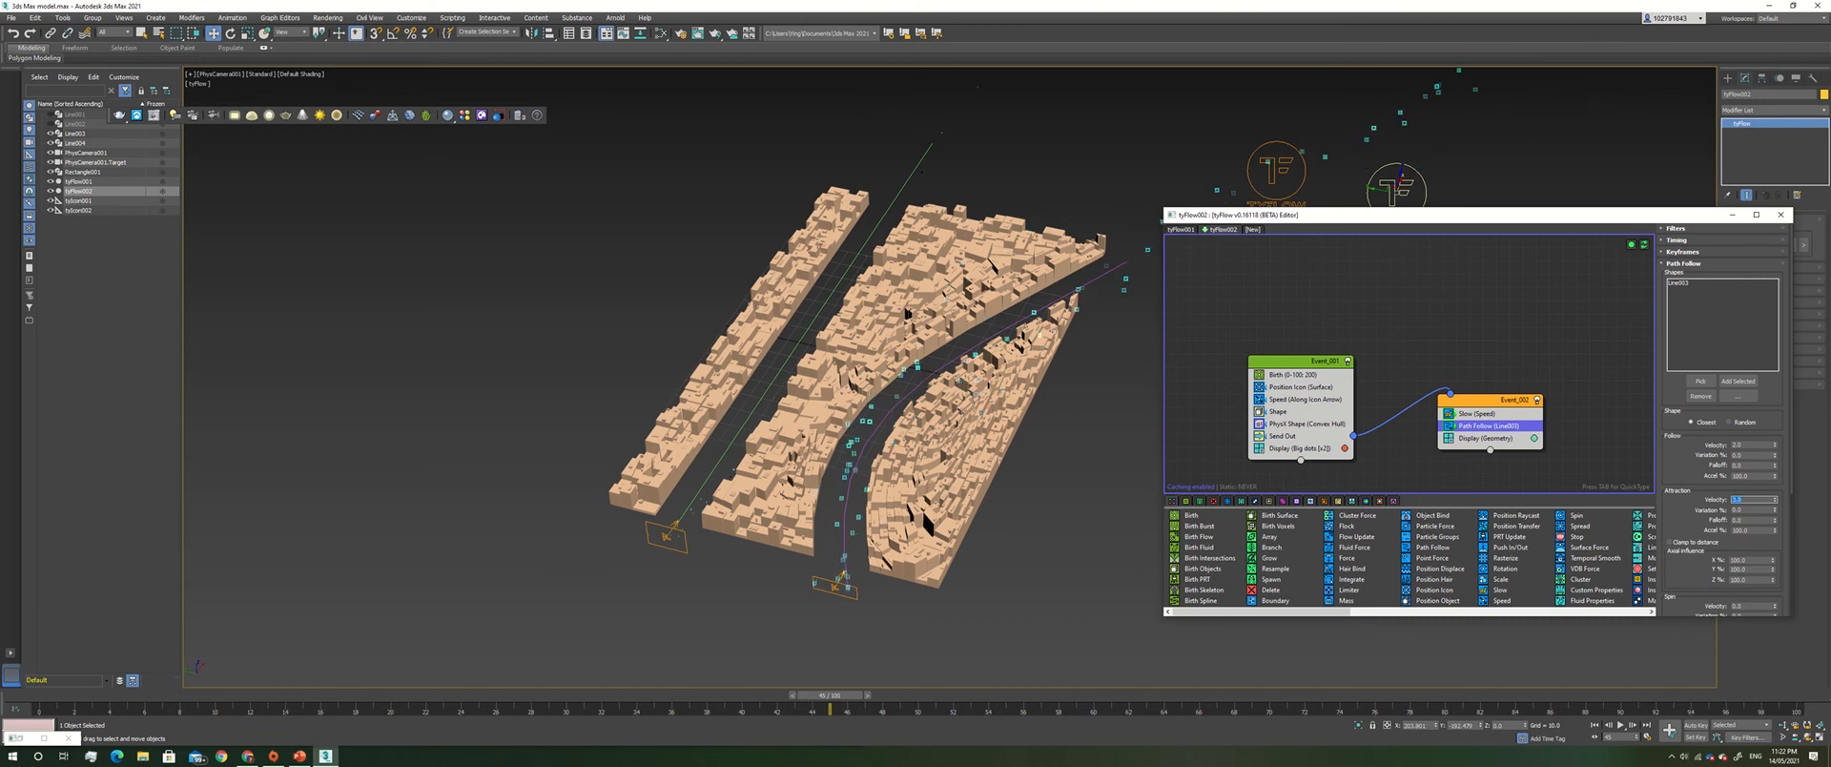
left_click_drag(831, 699, 1037, 658)
key("w")
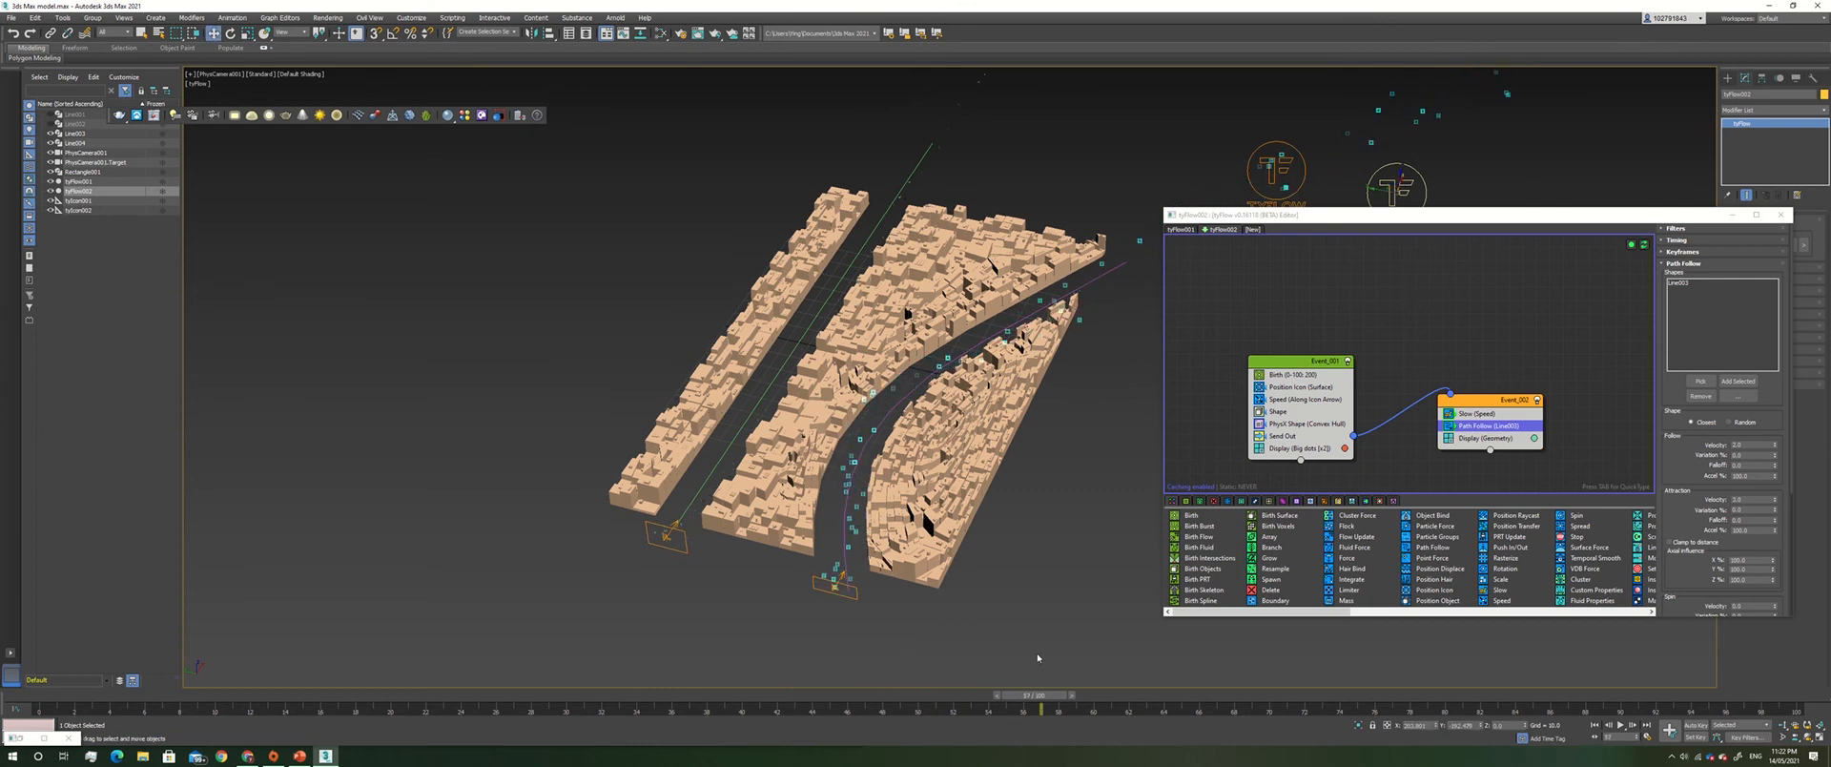
Set the second event's Display operator type to Large Dots and scrub the timeline back to preview the curved road's traffic.
left_click(1050, 621)
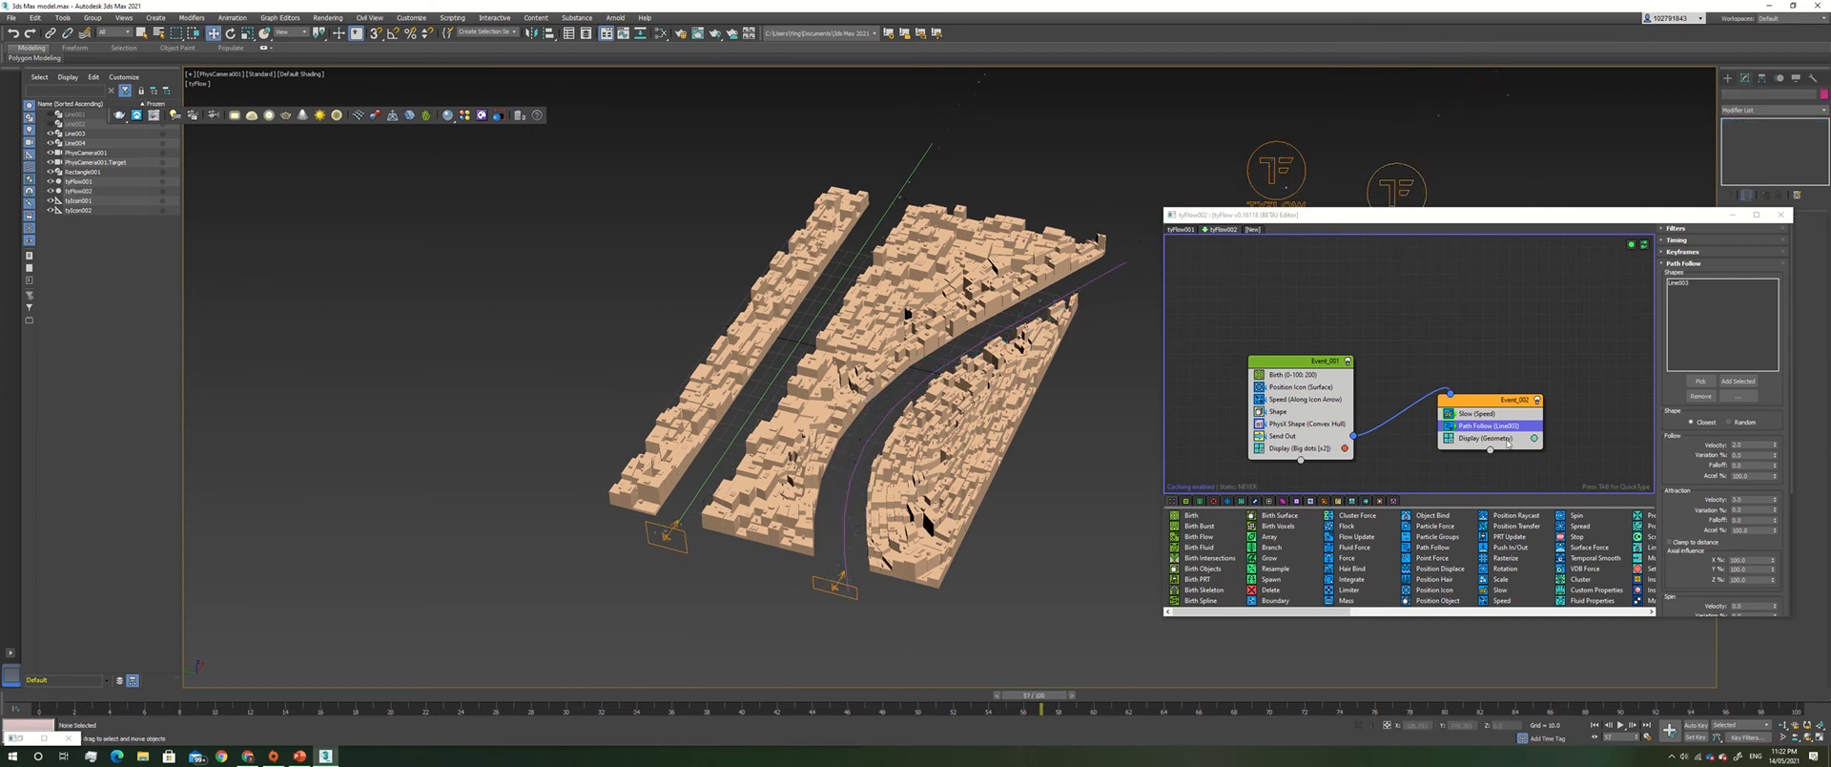
left_click(1506, 440)
left_click(1737, 251)
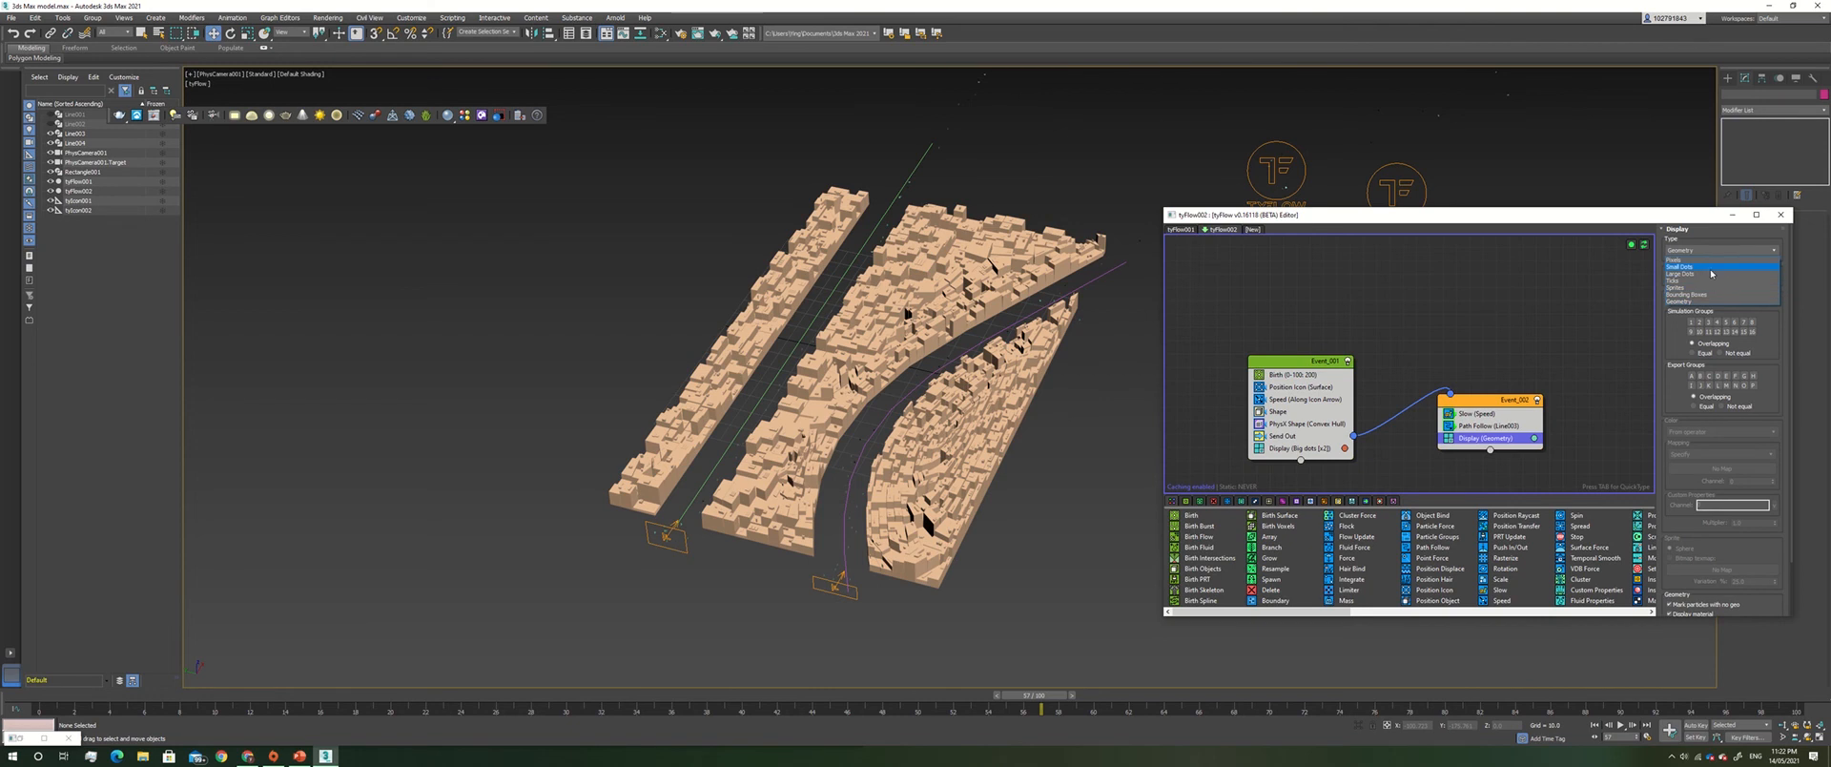
left_click(1711, 274)
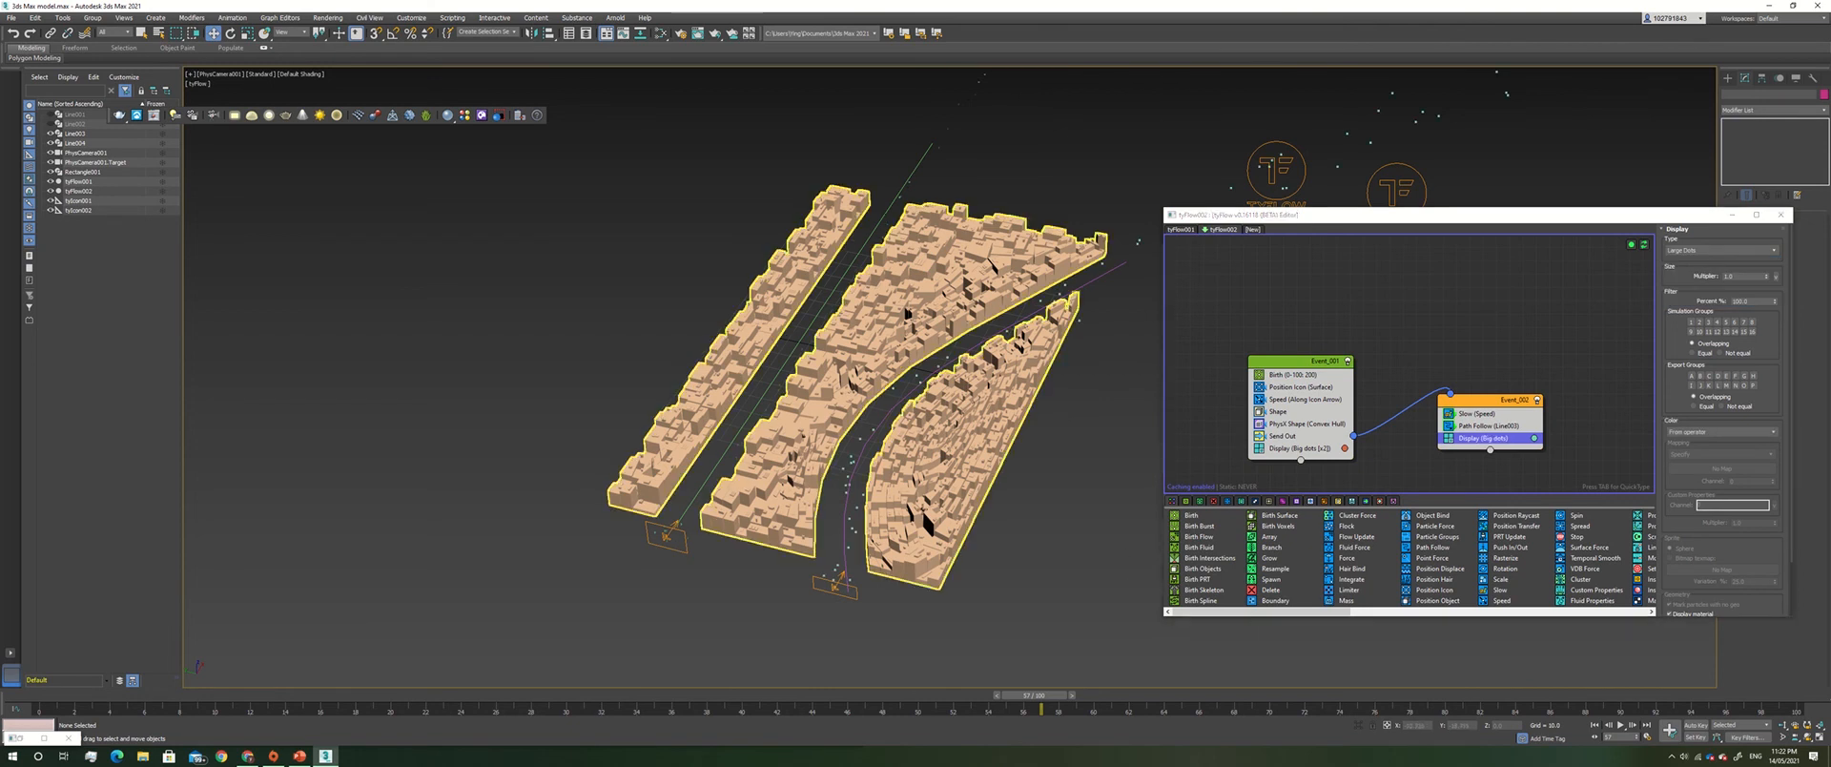
left_click_drag(995, 695, 844, 707)
key("w")
left_click(1309, 459)
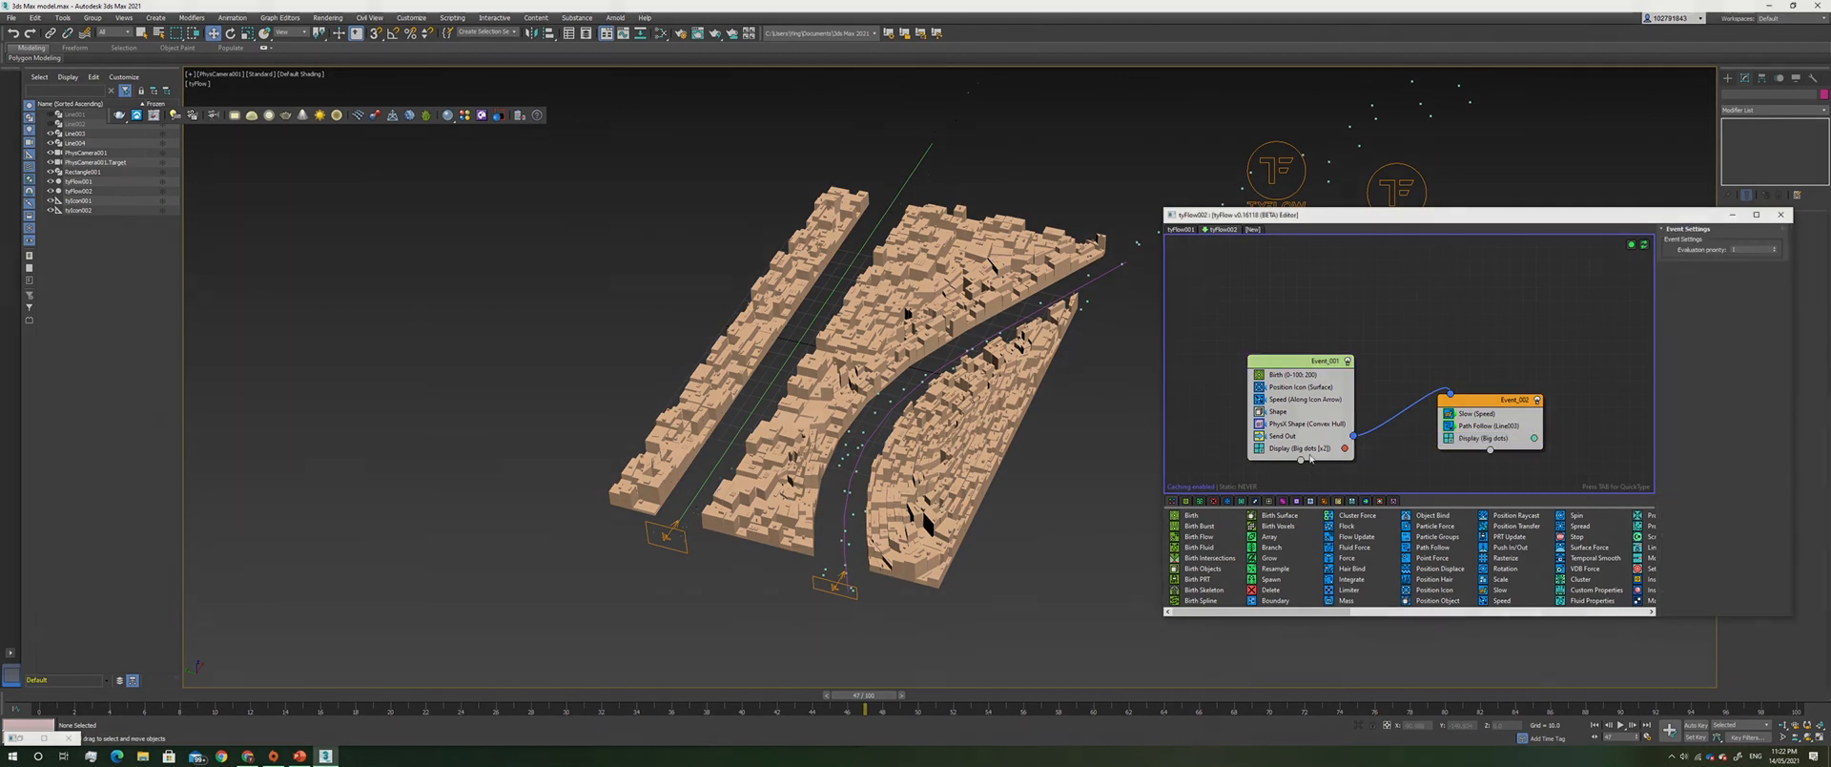